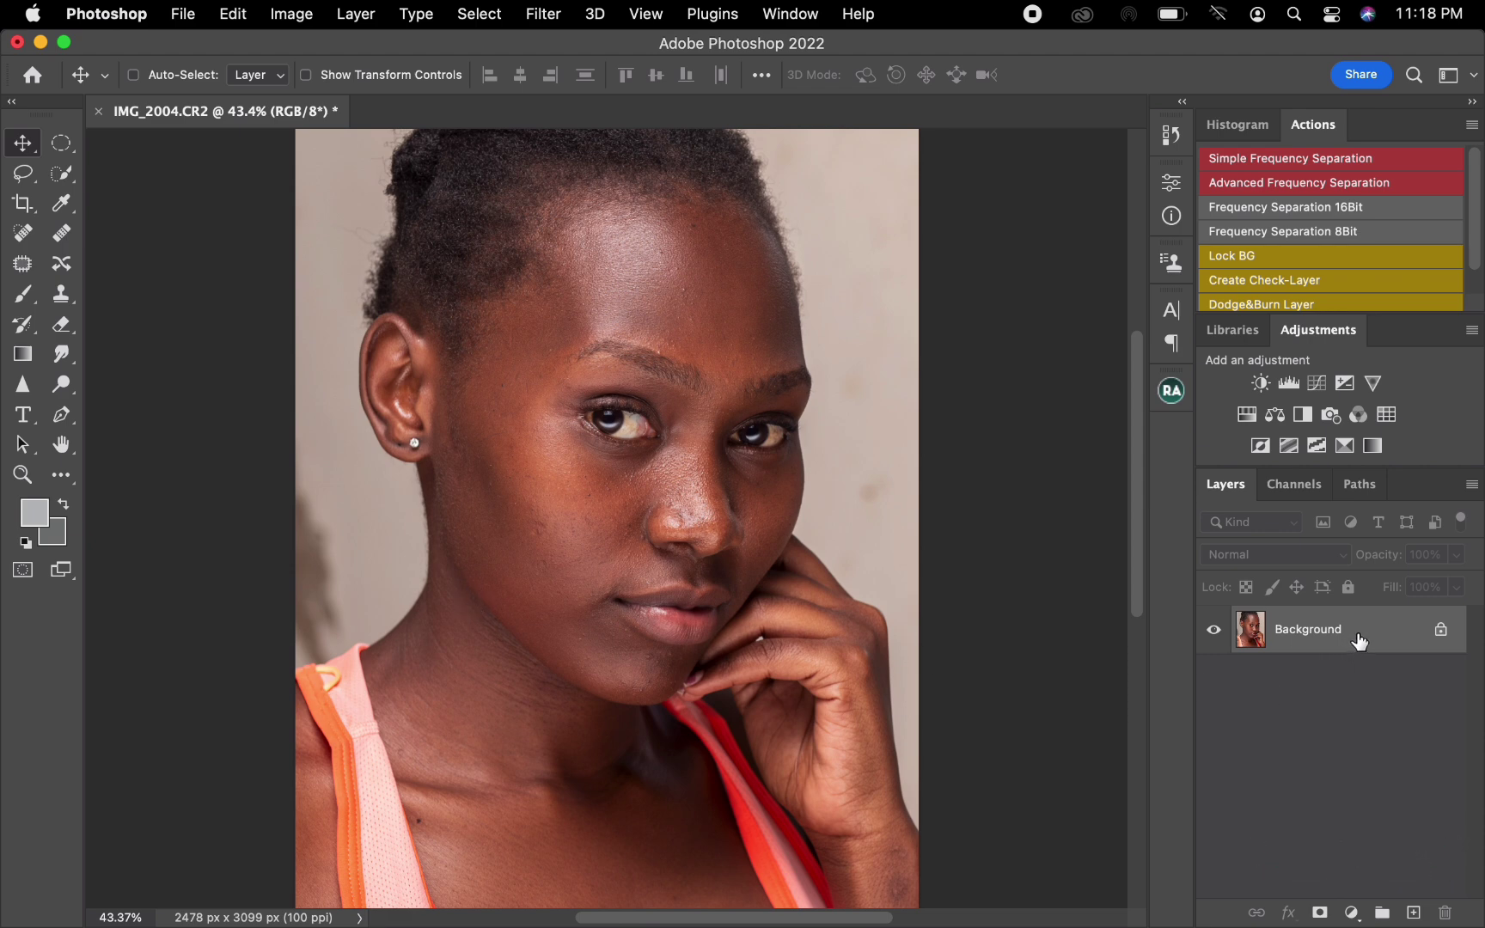
Duplicate the Background layer and clean up blemishes on the cheek, forehead, chin and nose of the copy with the Patch tool
left_click_drag(1359, 640, 1413, 913)
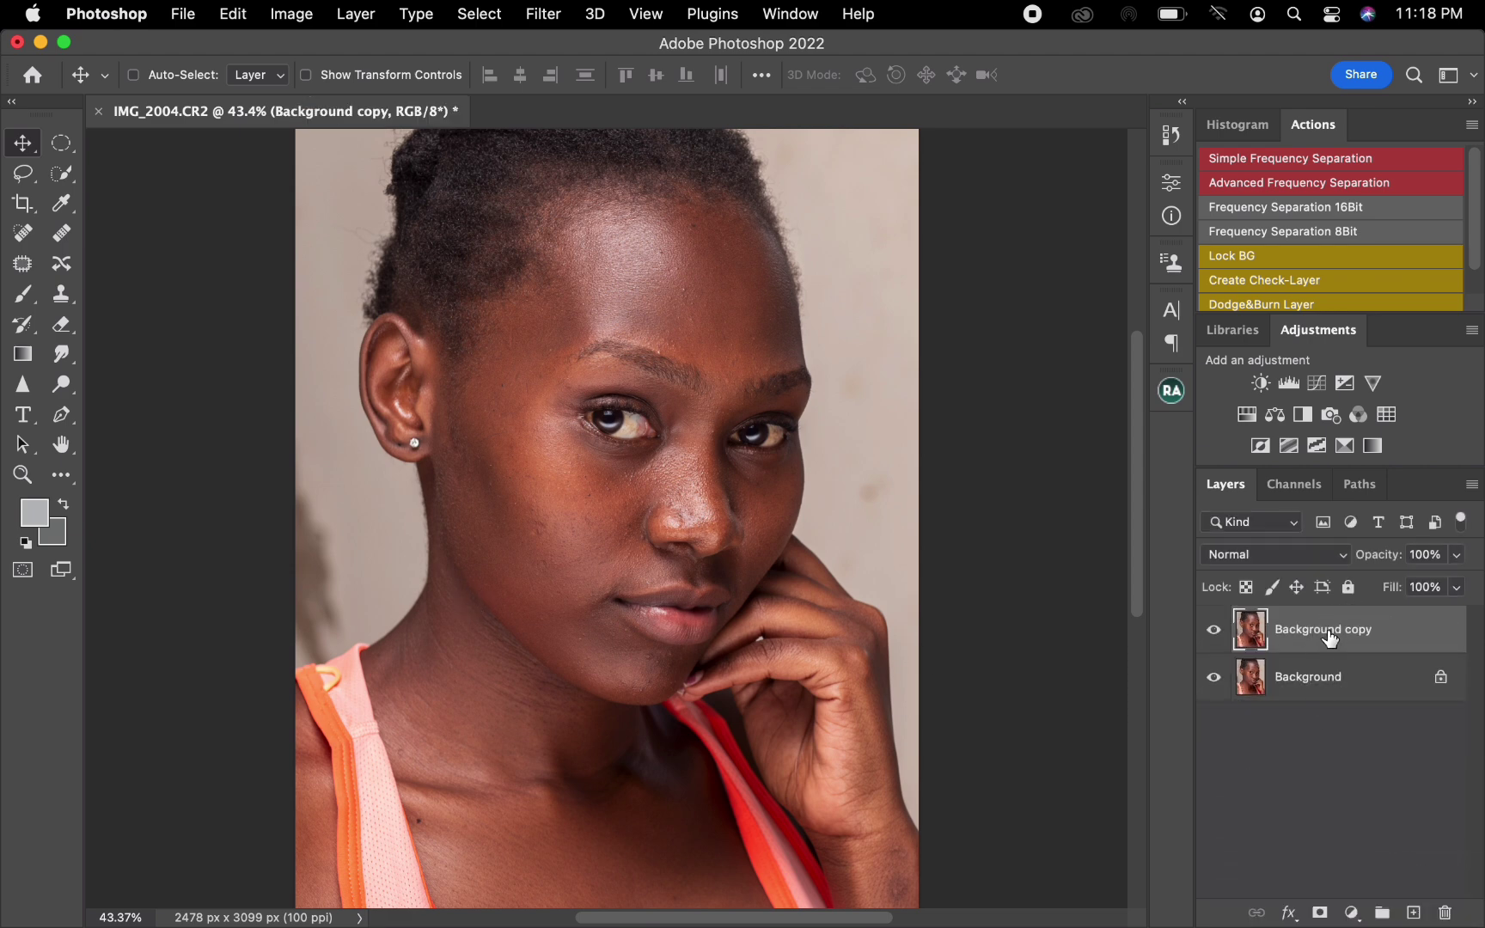
left_click(23, 263)
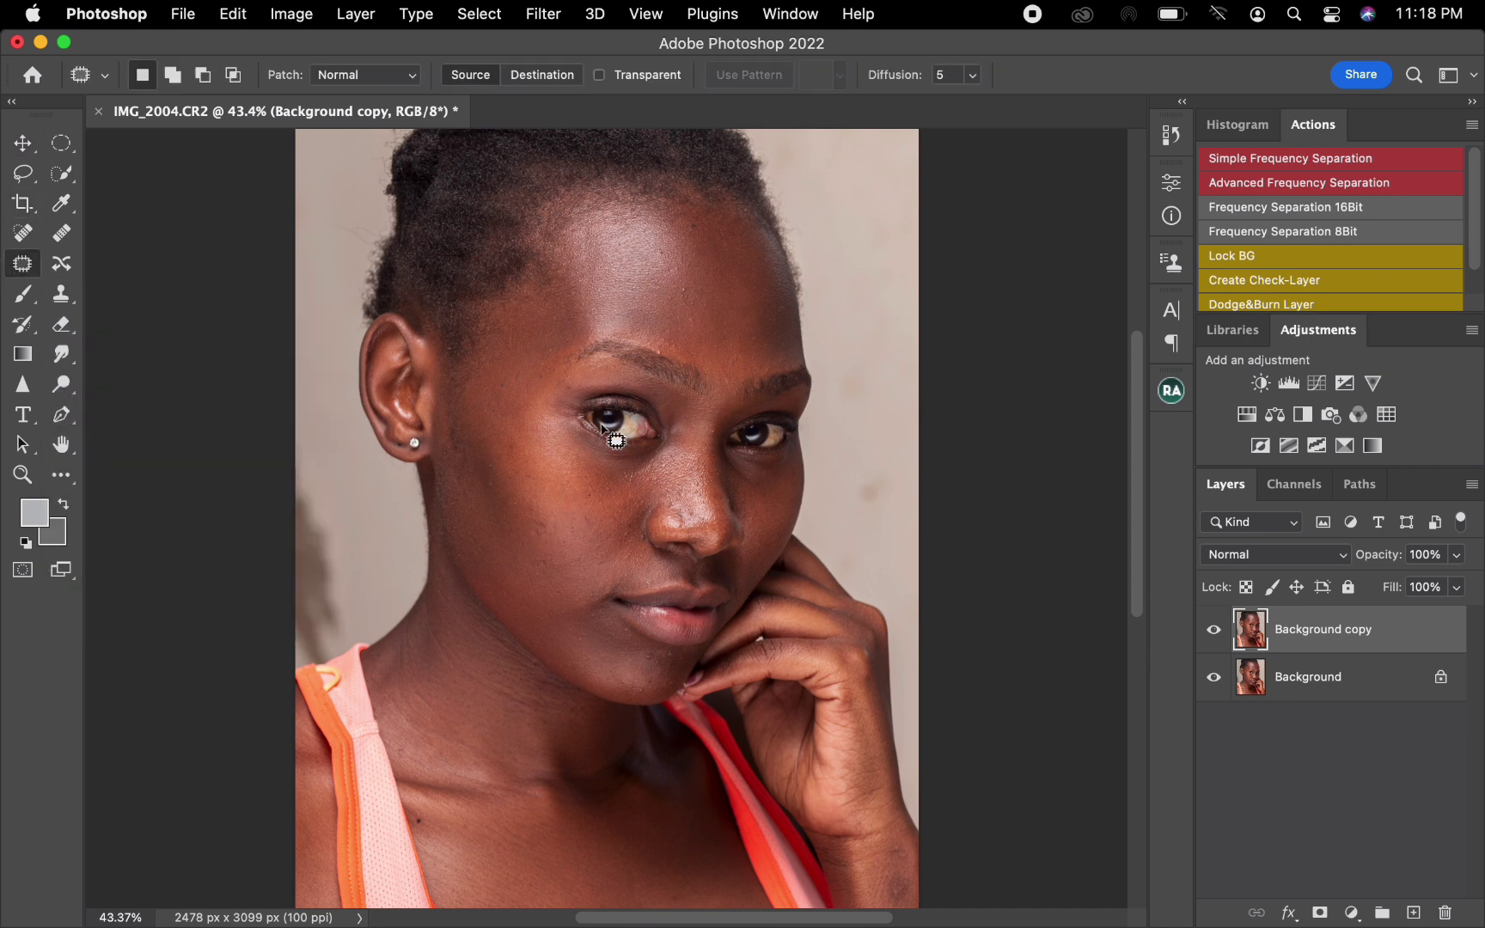
left_click(530, 530)
left_click_drag(530, 530, 569, 497)
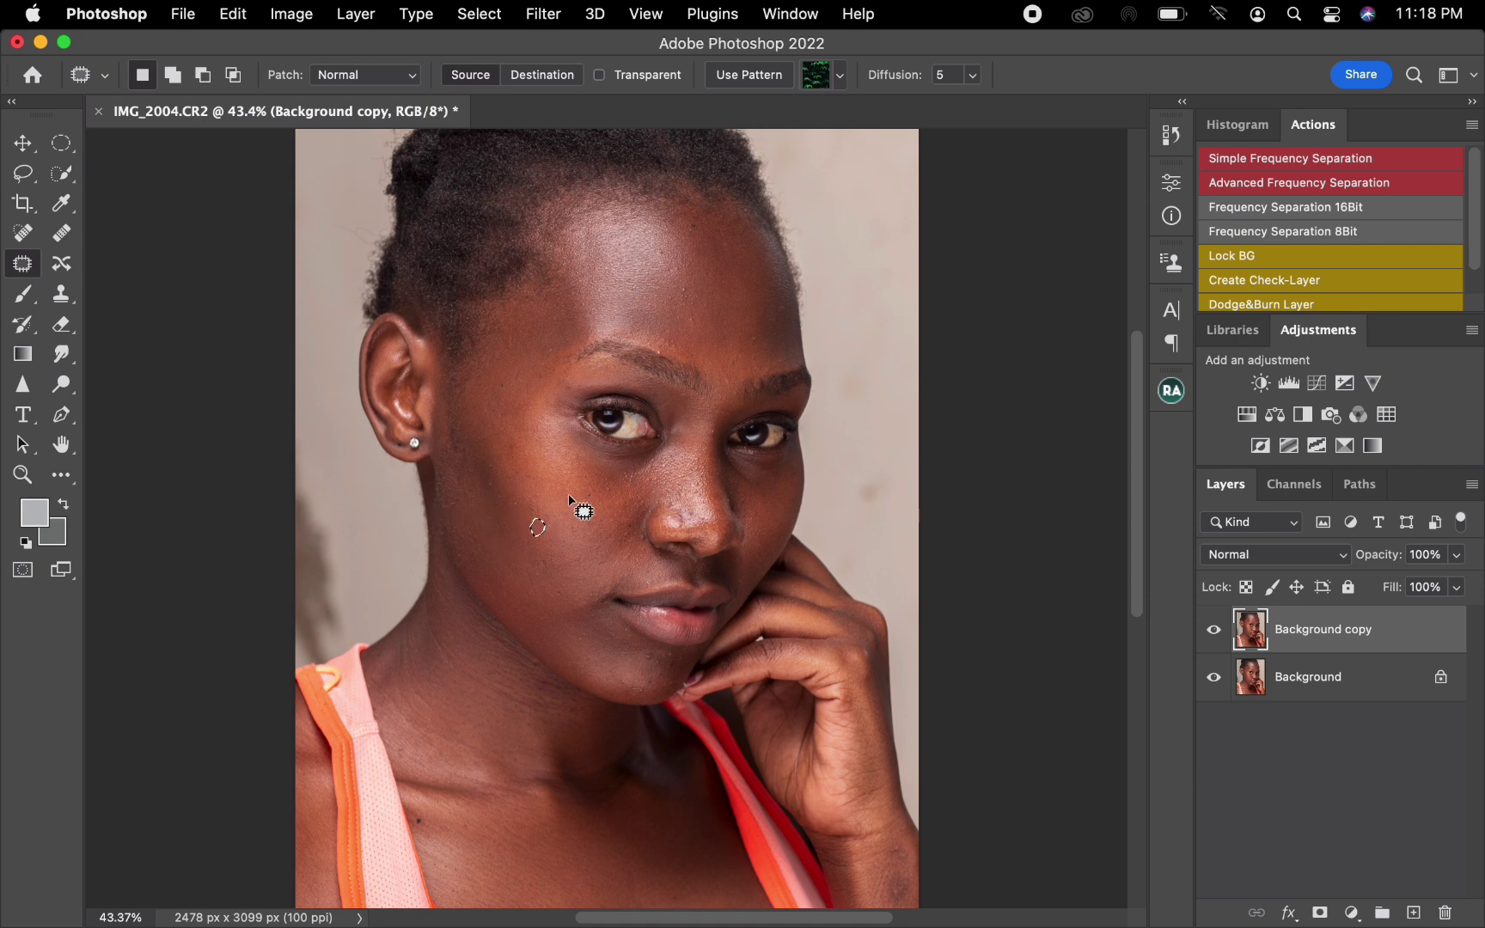
left_click_drag(667, 346, 667, 347)
mouse_move(689, 287)
left_mouse_down()
mouse_move(683, 297)
mouse_move(690, 281)
mouse_move(713, 297)
left_mouse_up()
mouse_move(646, 667)
left_mouse_down()
mouse_move(631, 646)
mouse_move(662, 677)
mouse_move(664, 657)
left_mouse_up()
left_click_drag(667, 660, 640, 661)
left_click(647, 677)
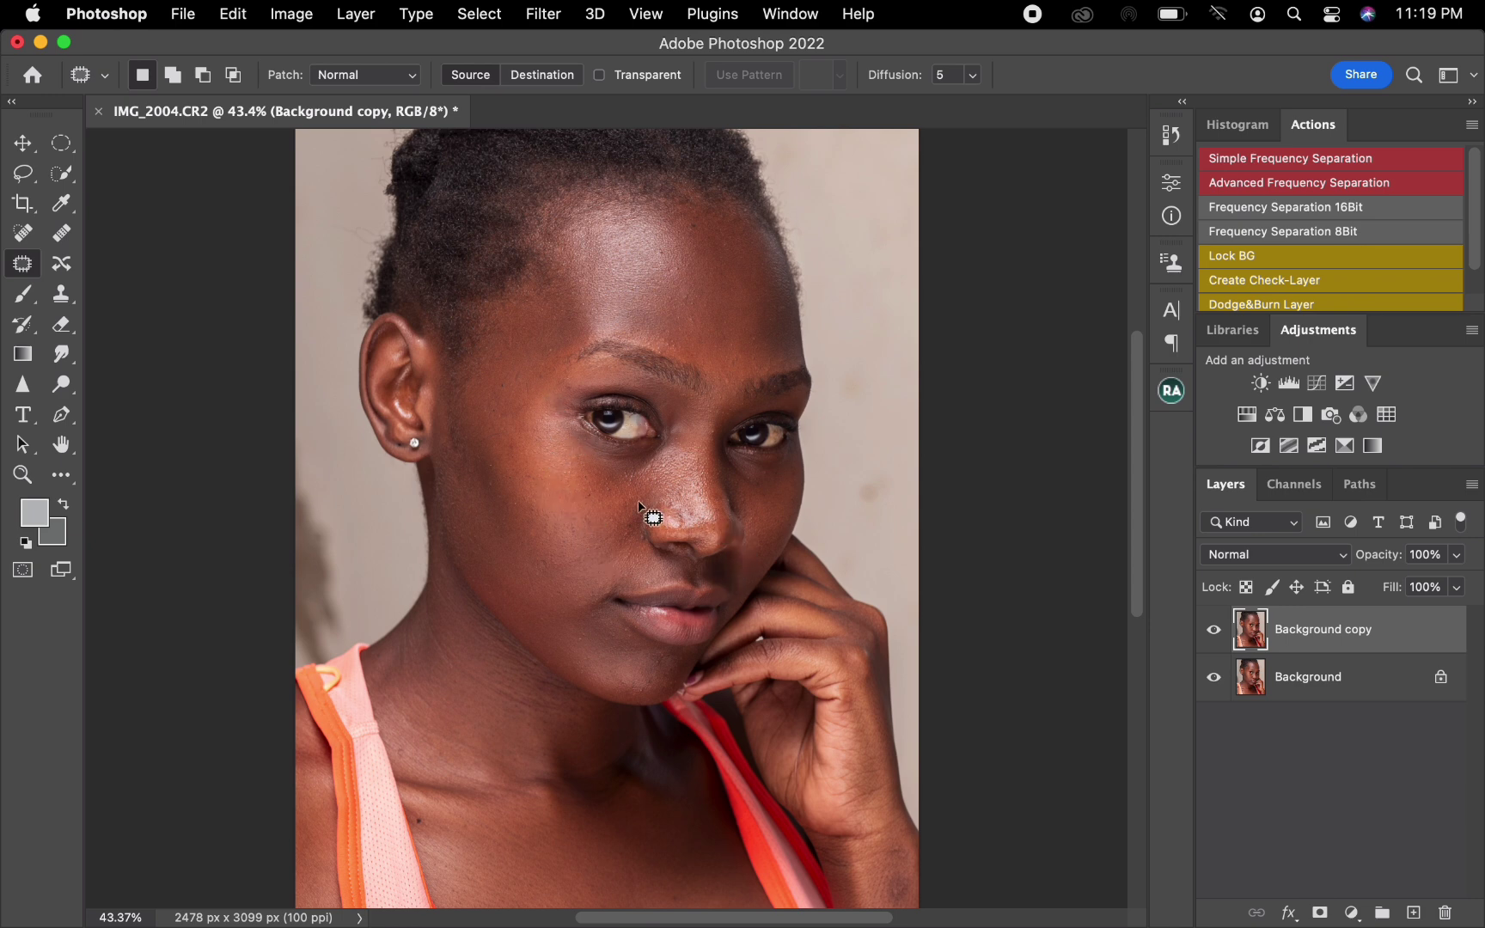
left_click(676, 501)
left_click_drag(715, 431, 710, 445)
left_click(704, 520)
Duplicate the patched Background copy layer and rename the new duplicate TEXTURE
left_click_drag(1392, 640, 1407, 904)
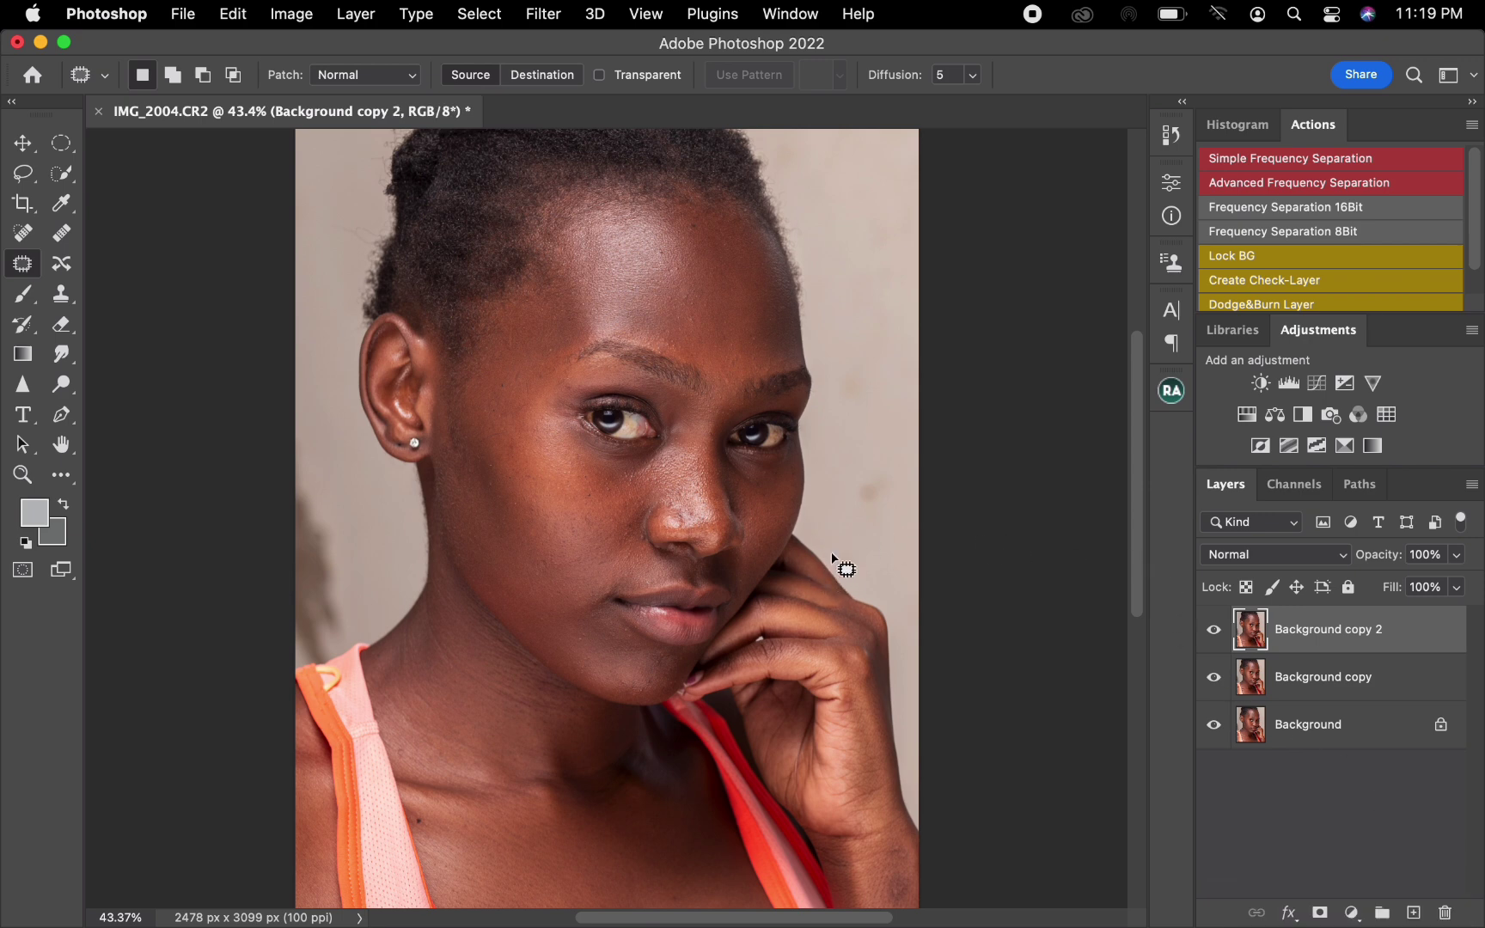
double_click(1322, 636)
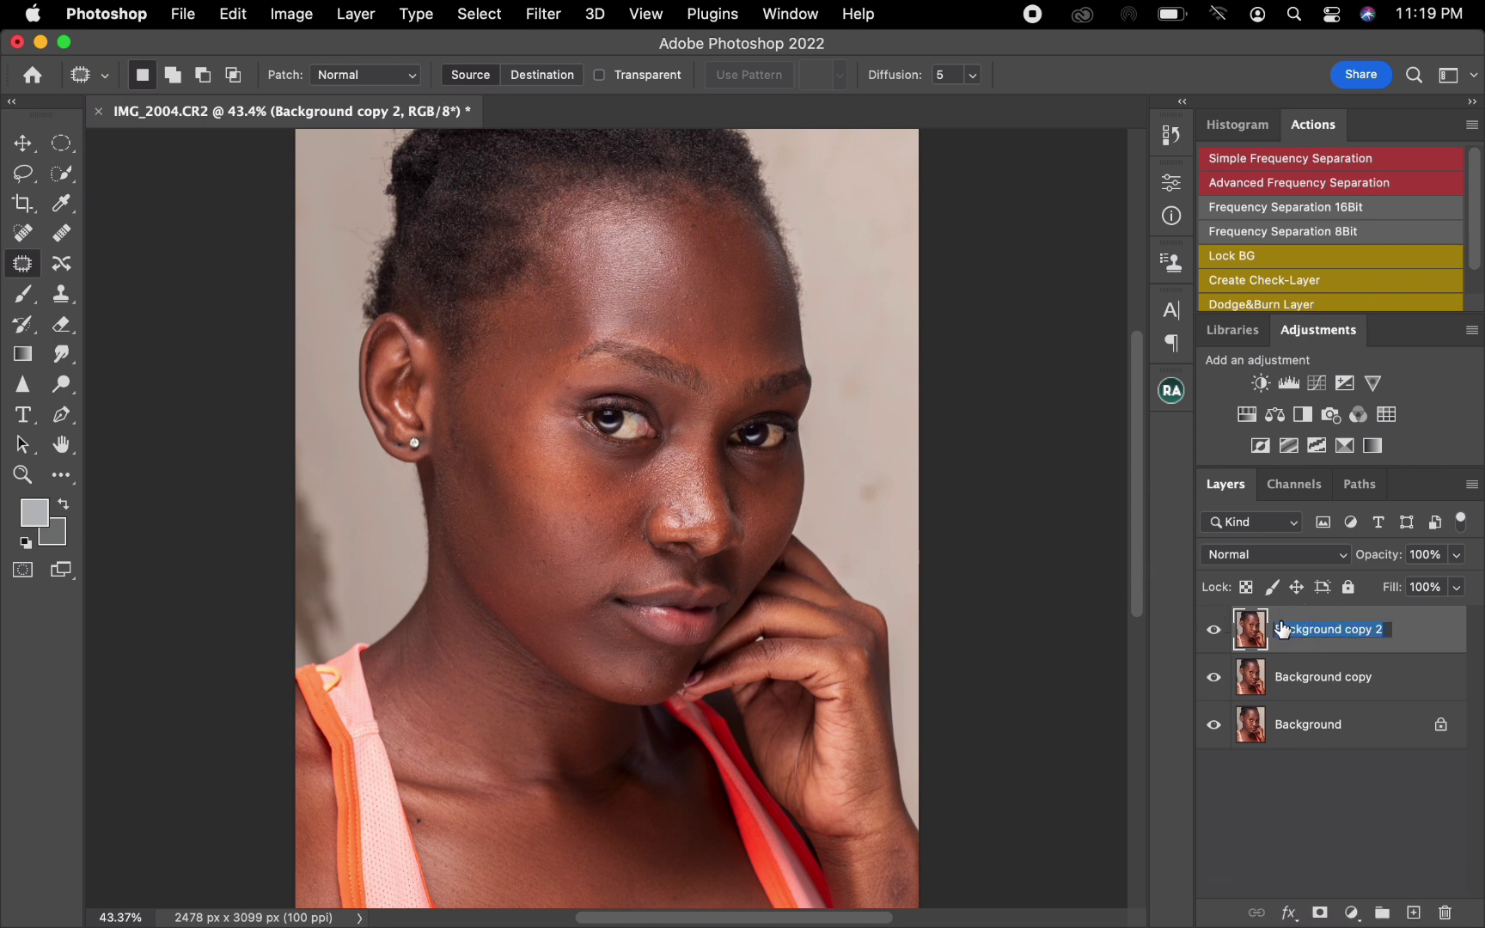
type("TEXTURE")
key("Return")
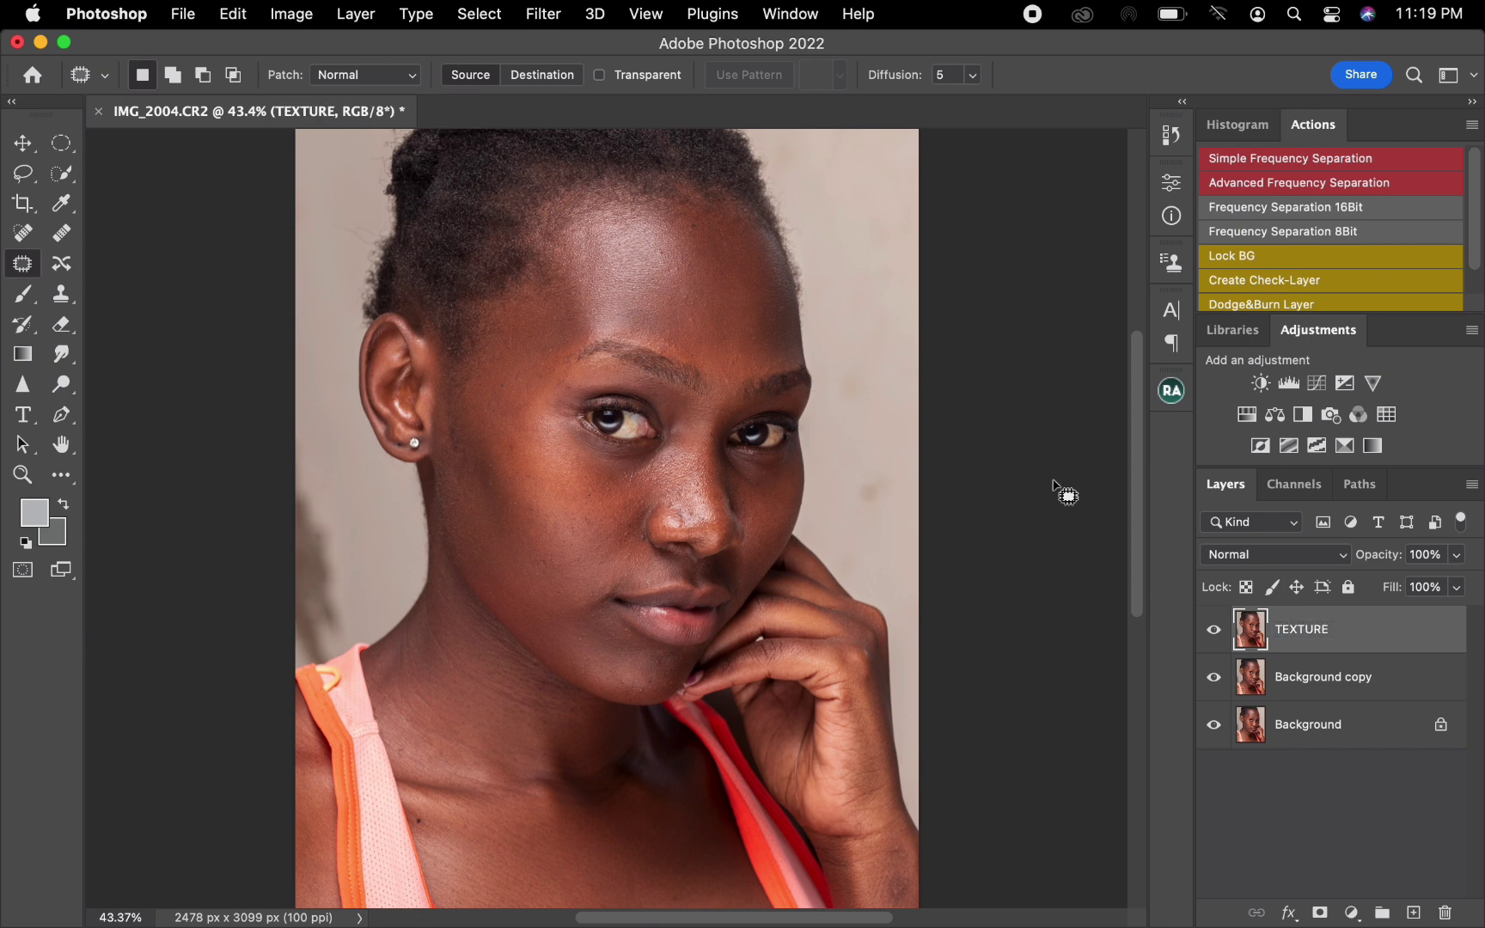
Rename the Background copy layer beneath TEXTURE as COLOR
double_click(1326, 679)
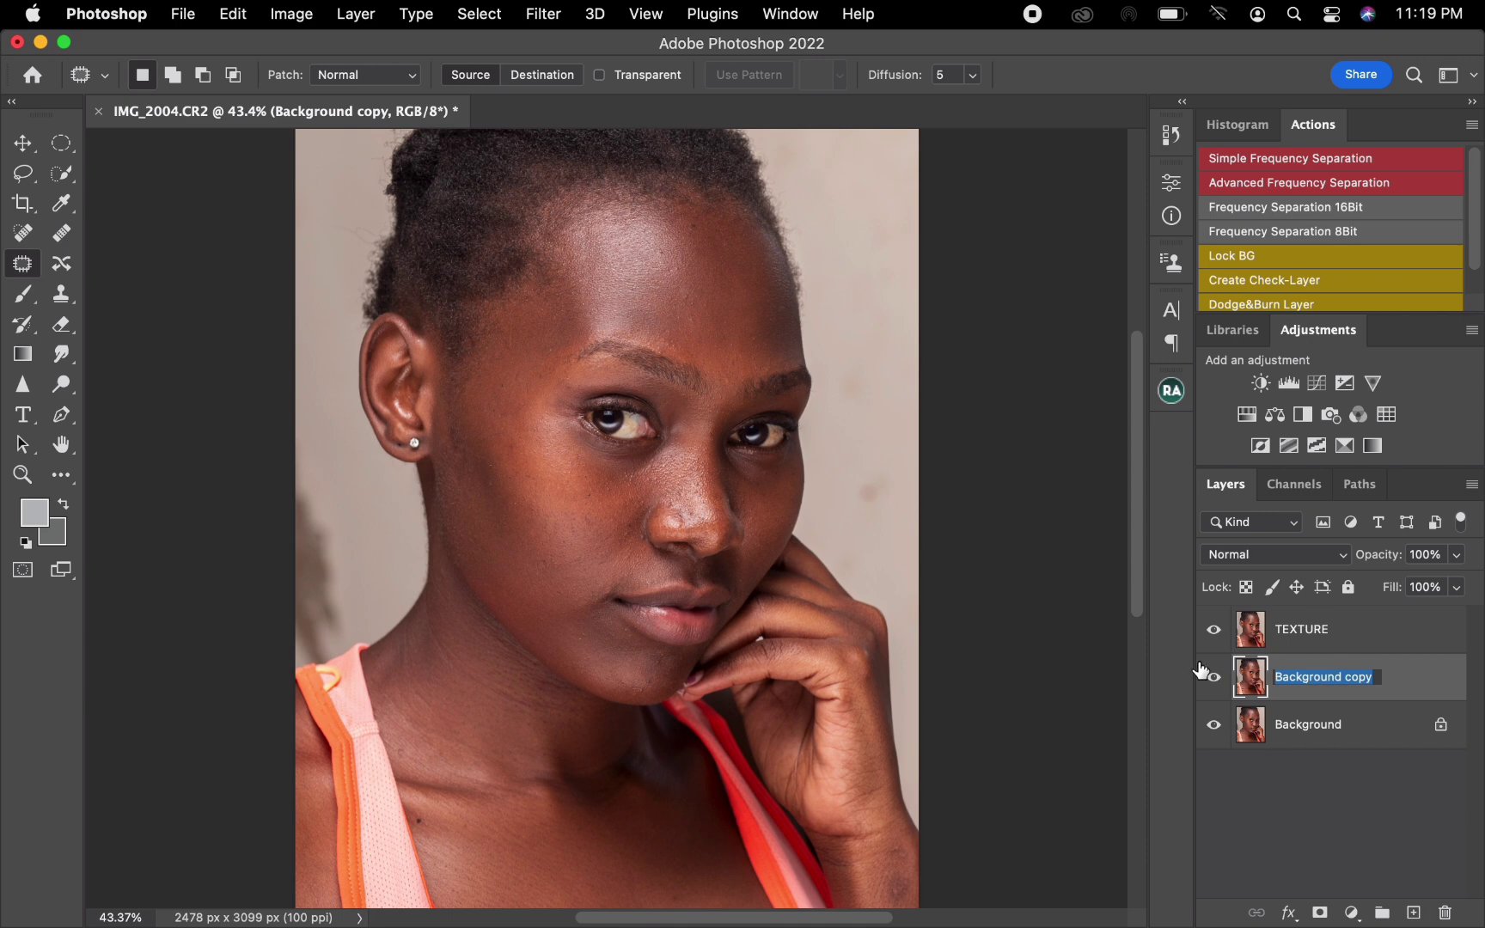
type("COLOR")
key("Return")
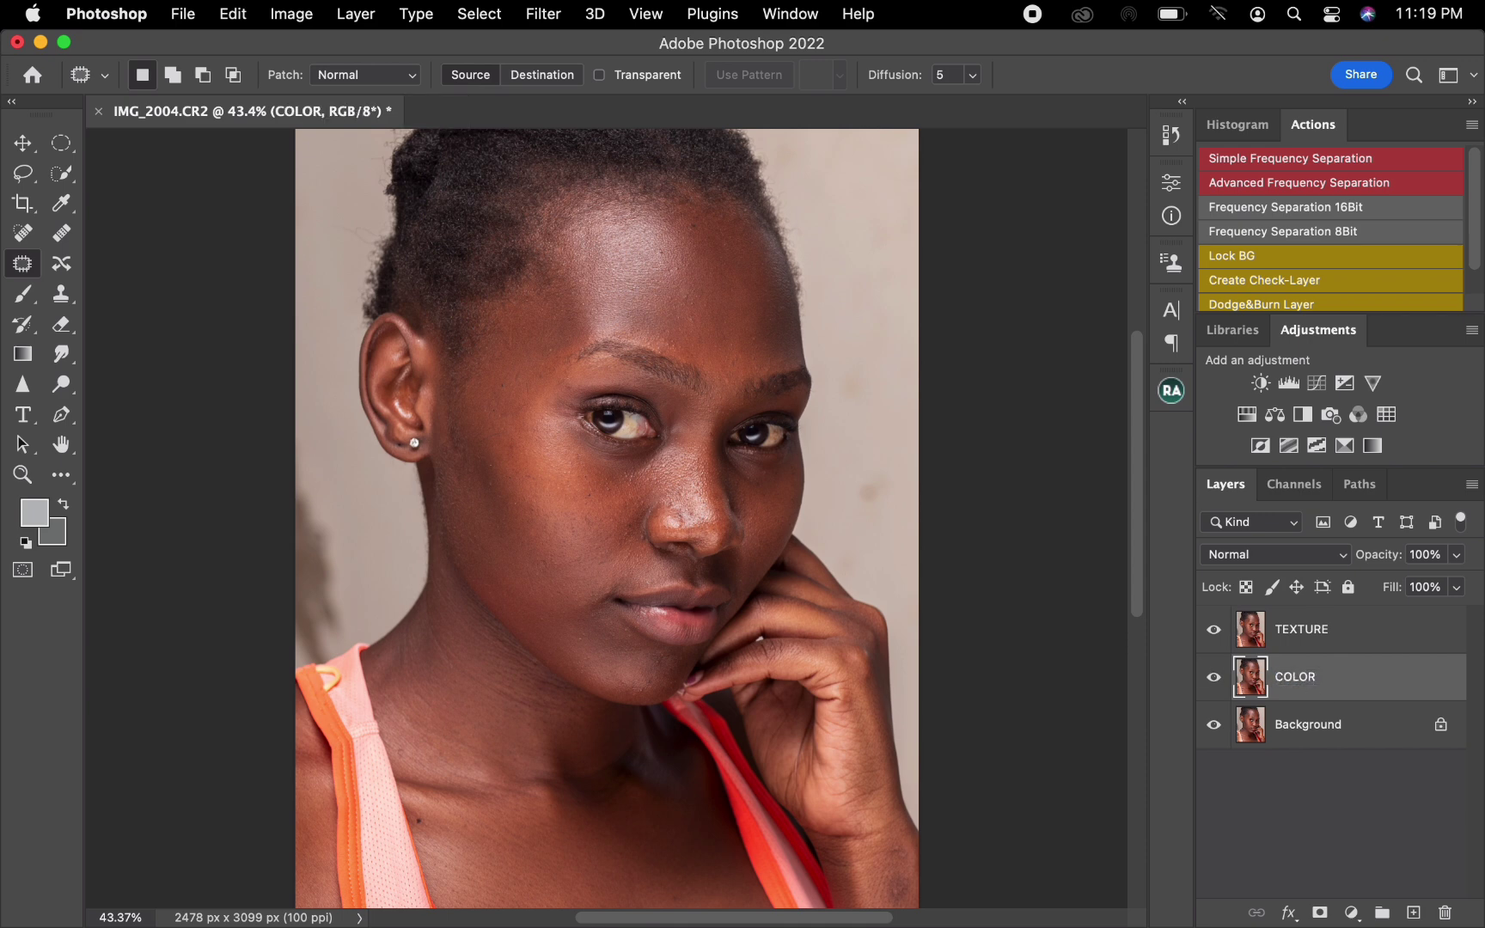
Hide the TEXTURE layer and apply a Gaussian Blur with a 7.0-pixel radius to the COLOR layer
left_click(1297, 636)
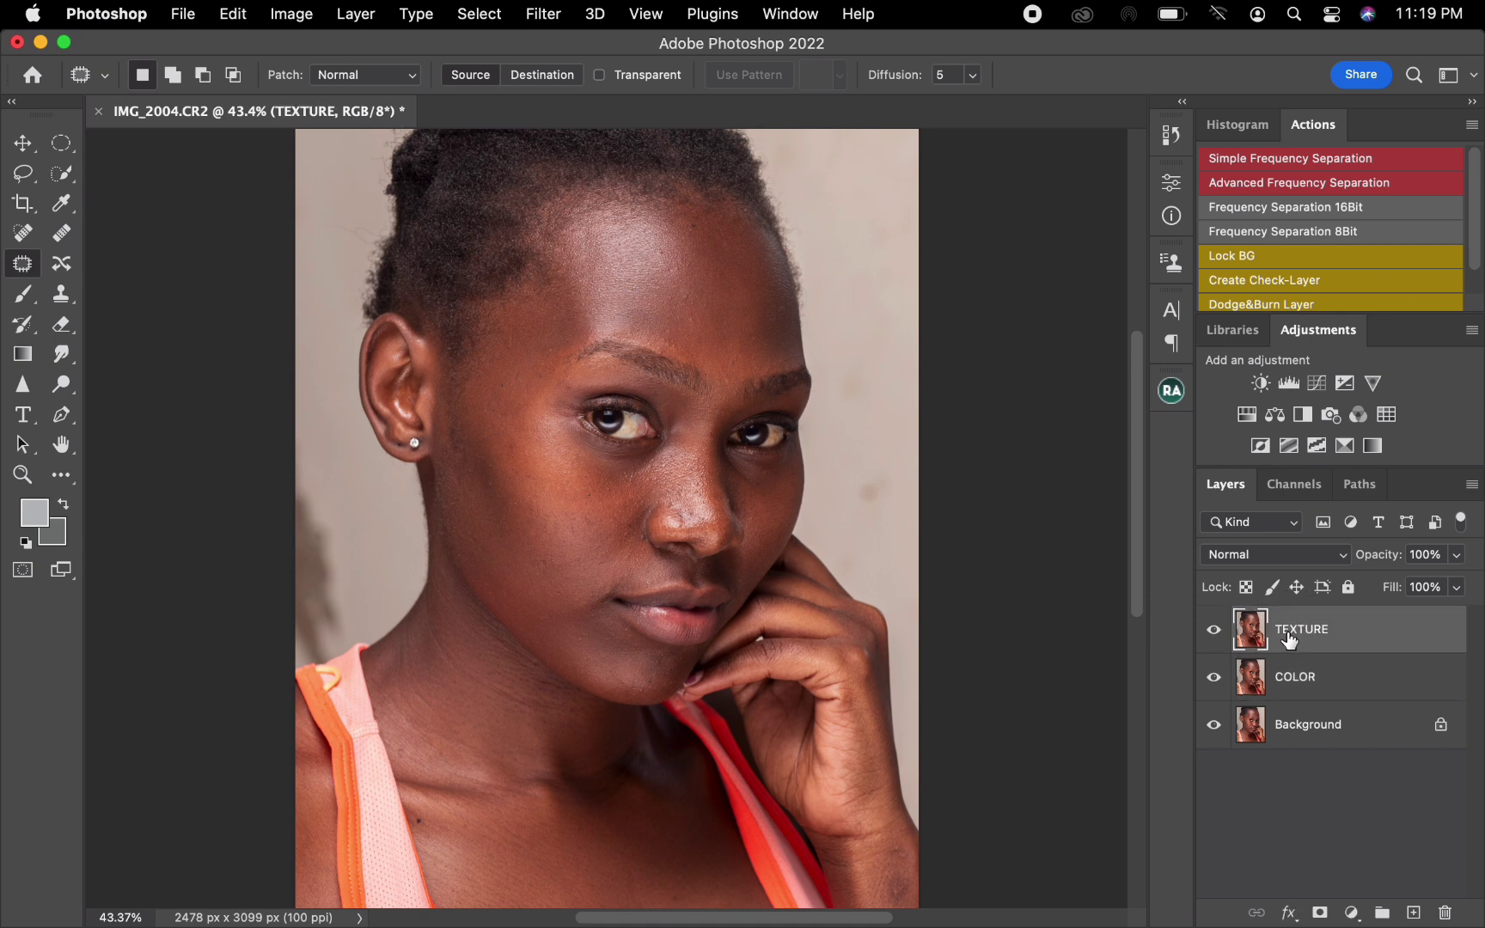
left_click(1220, 633)
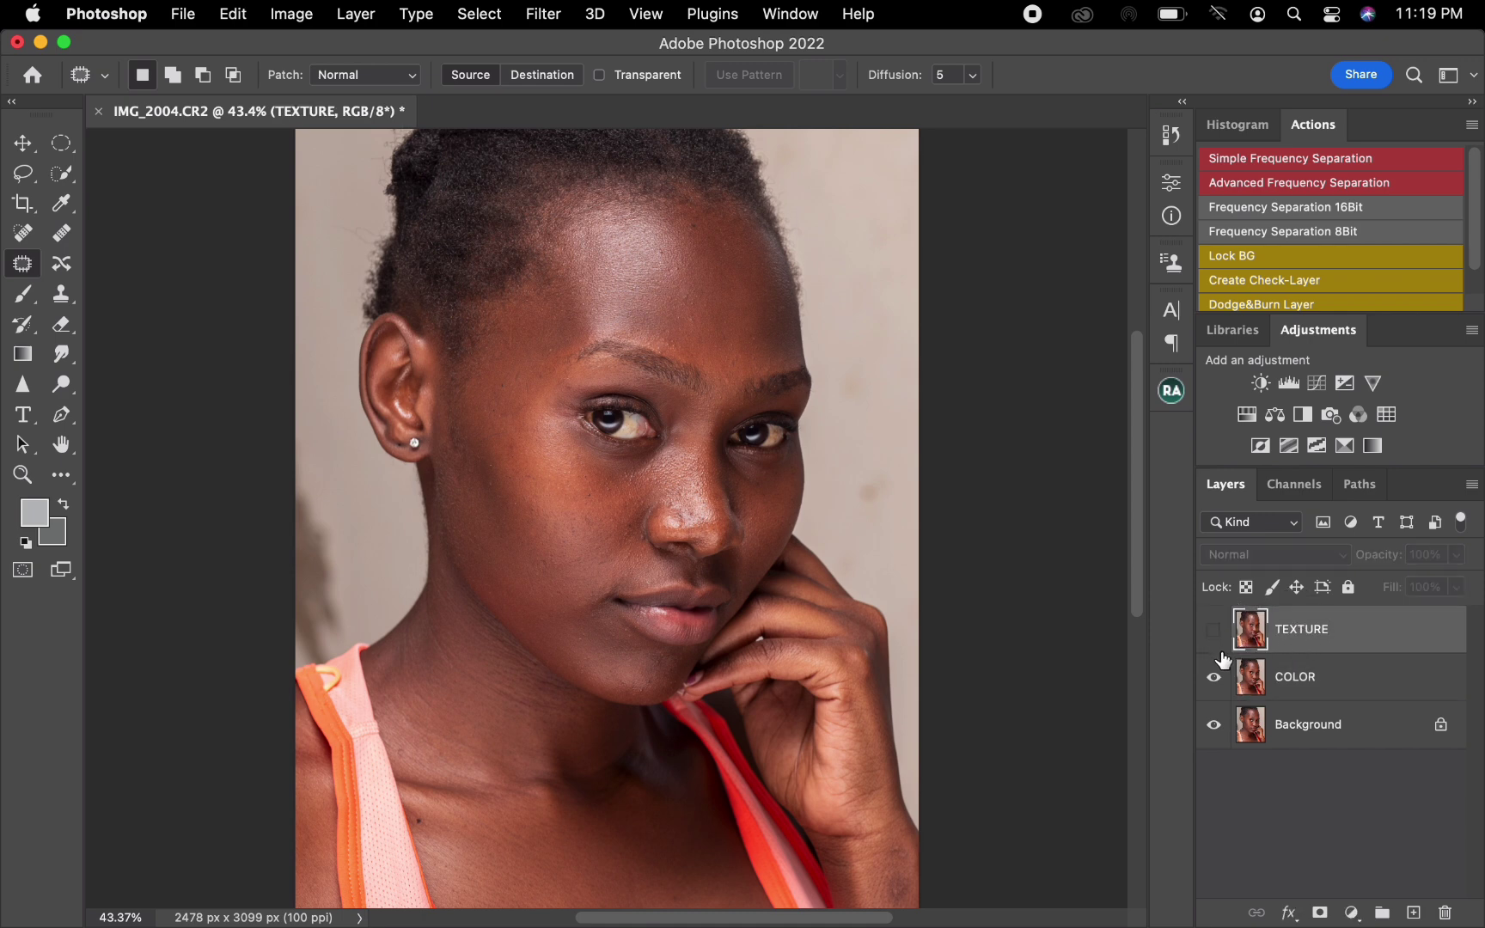
left_click(1345, 692)
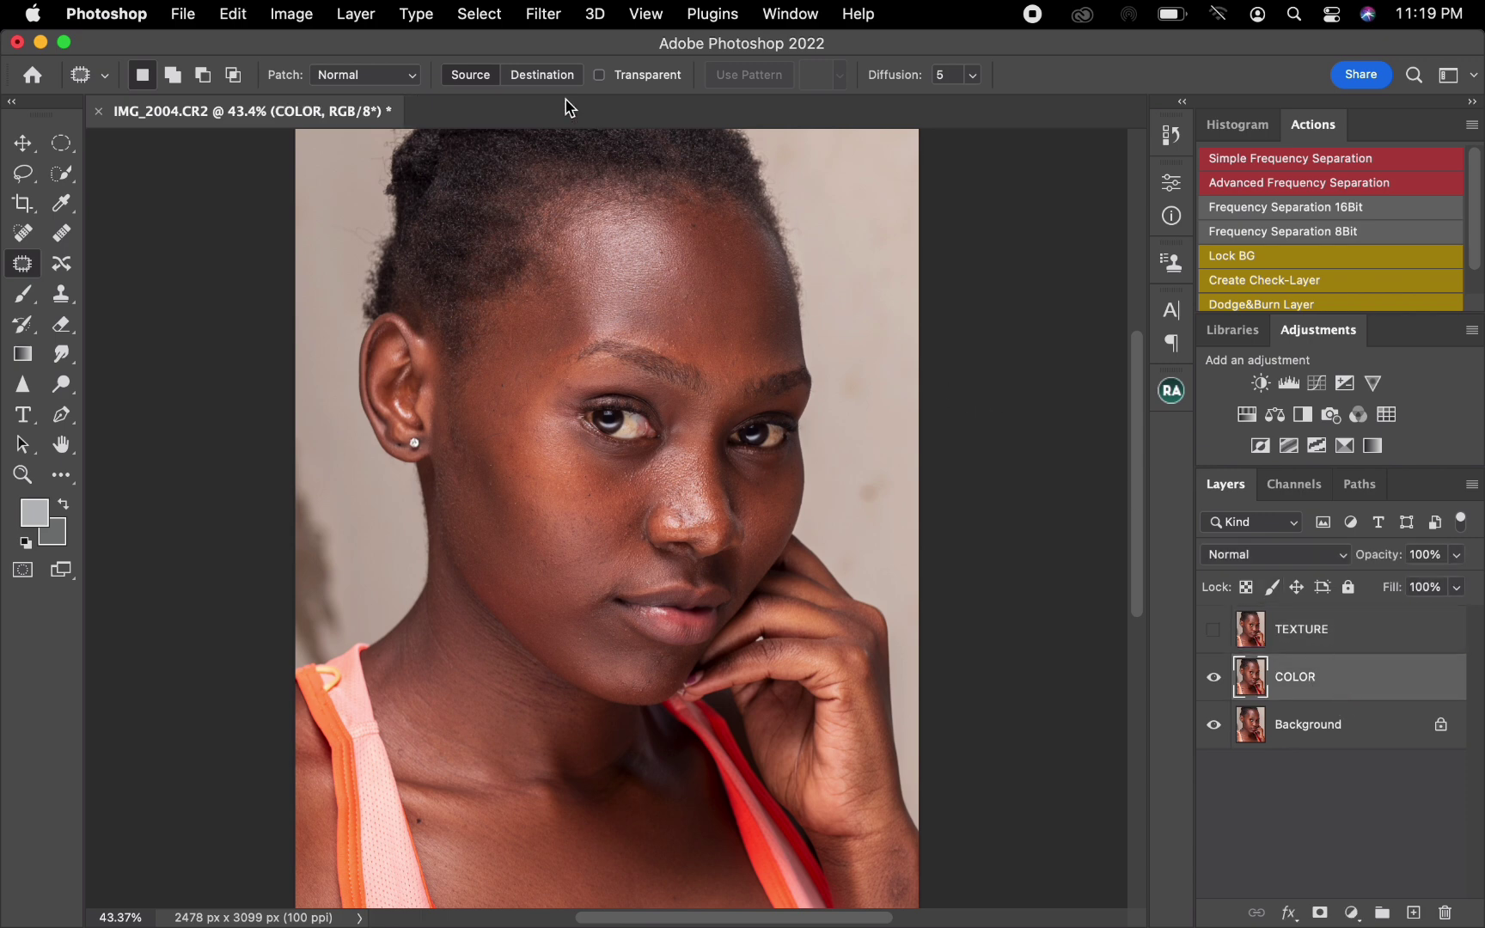
left_click(544, 15)
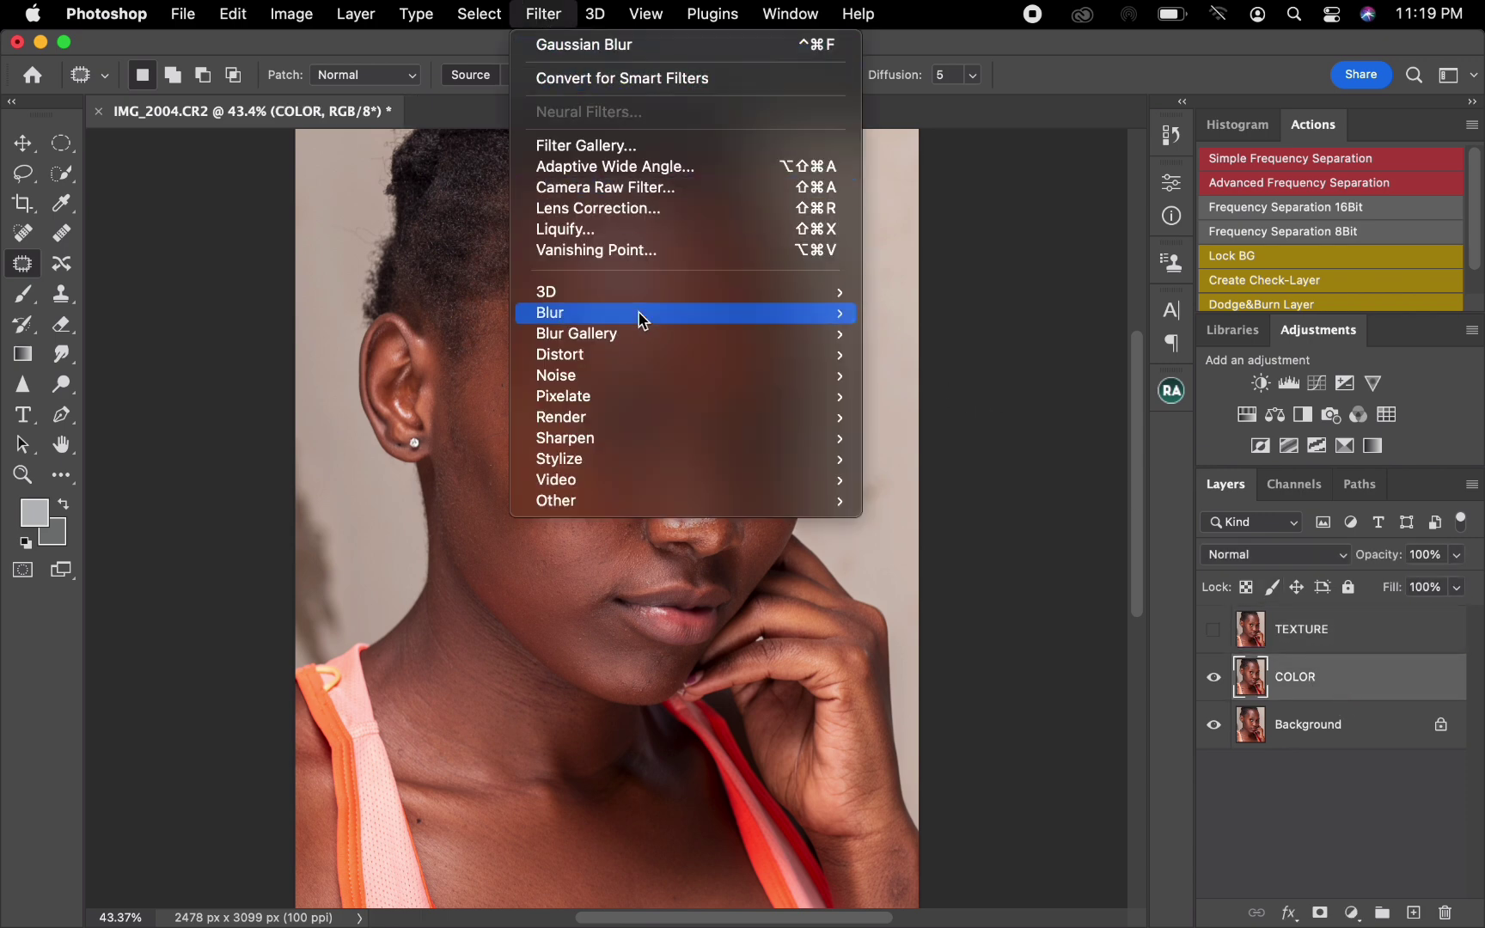
mouse_move(639, 320)
left_click(960, 405)
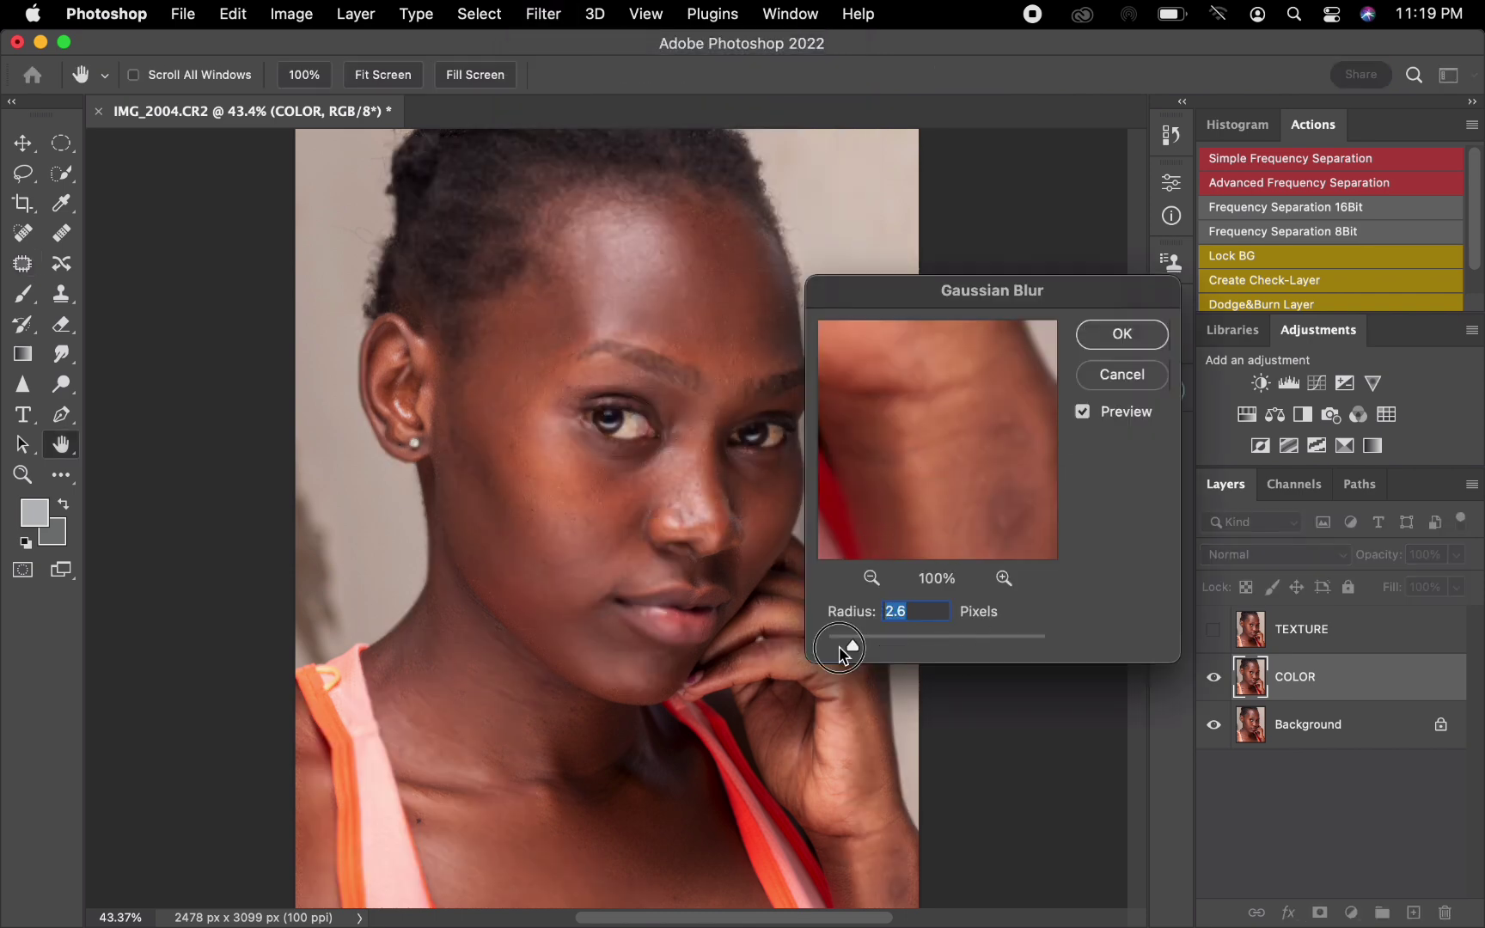
left_click_drag(839, 646, 826, 646)
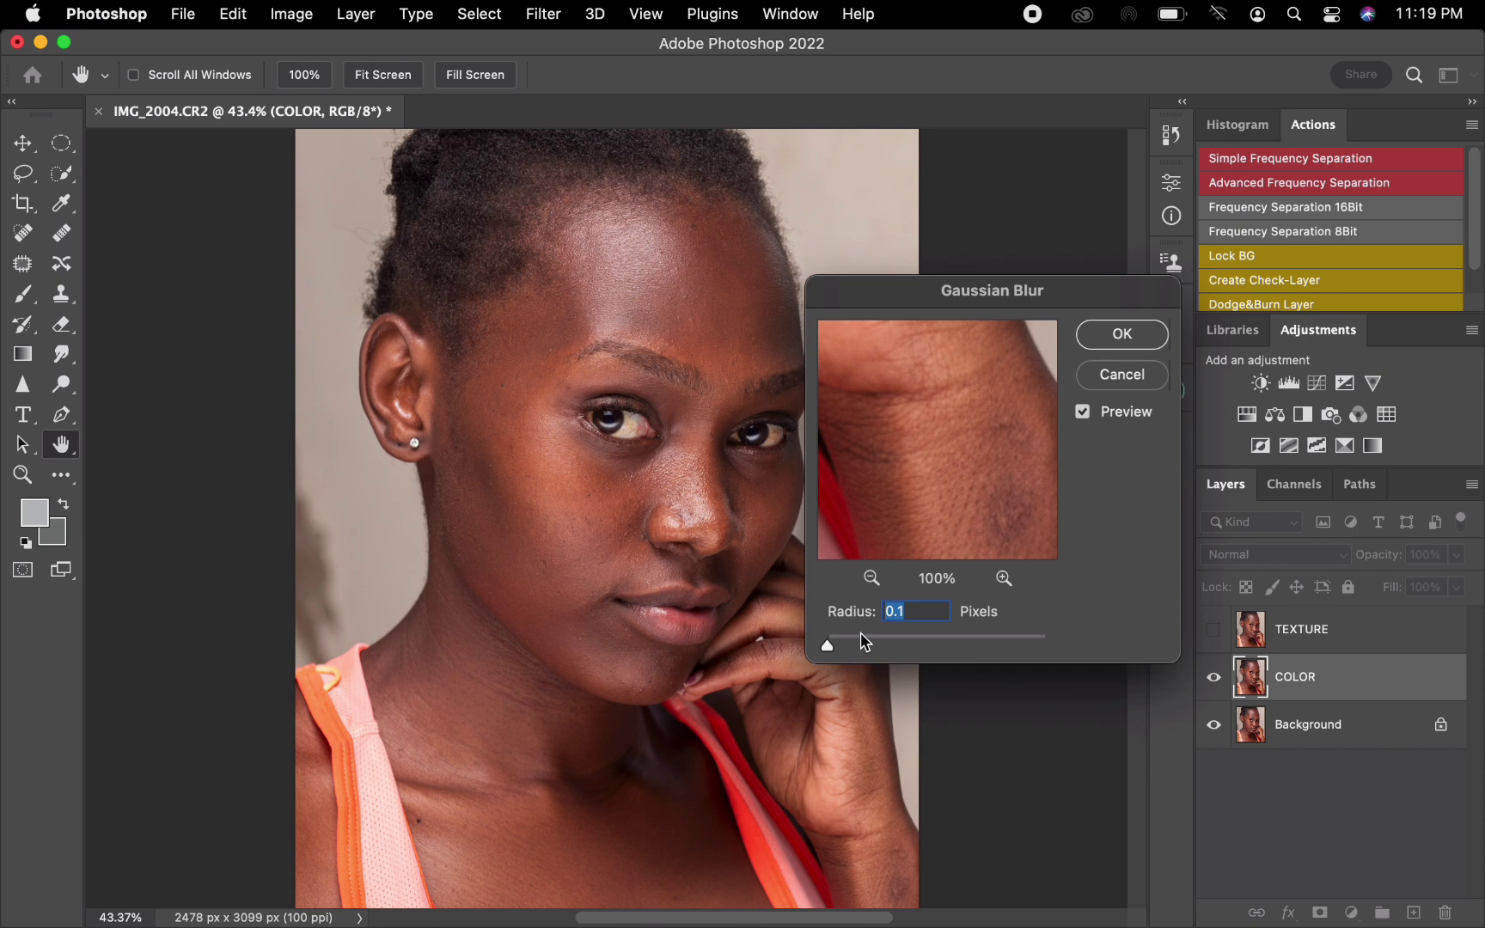
left_click(655, 478)
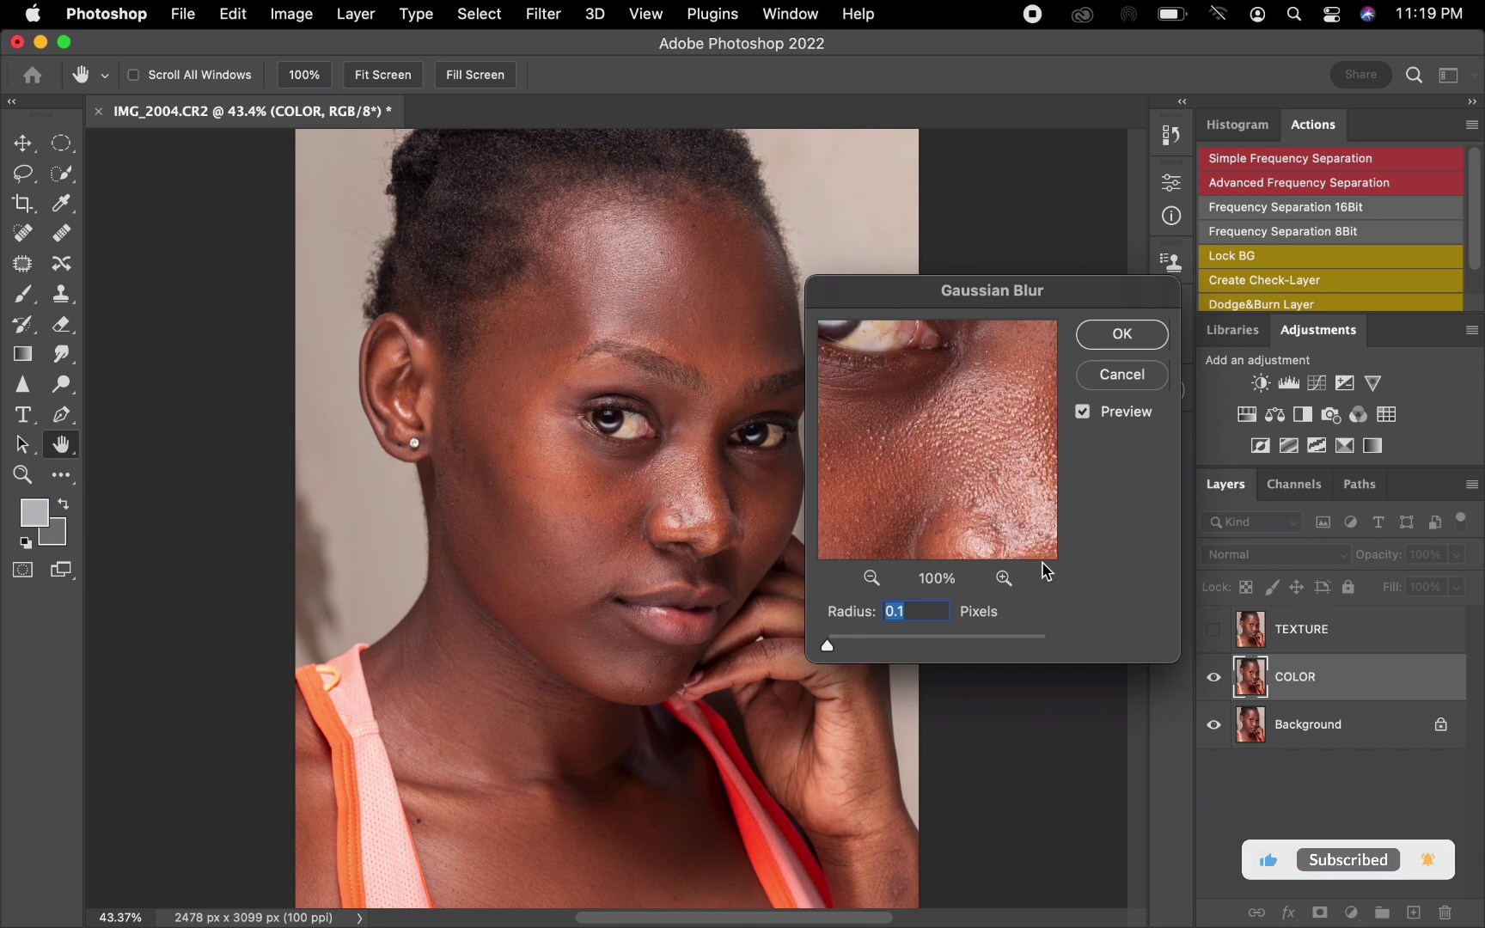
left_click_drag(827, 647, 902, 653)
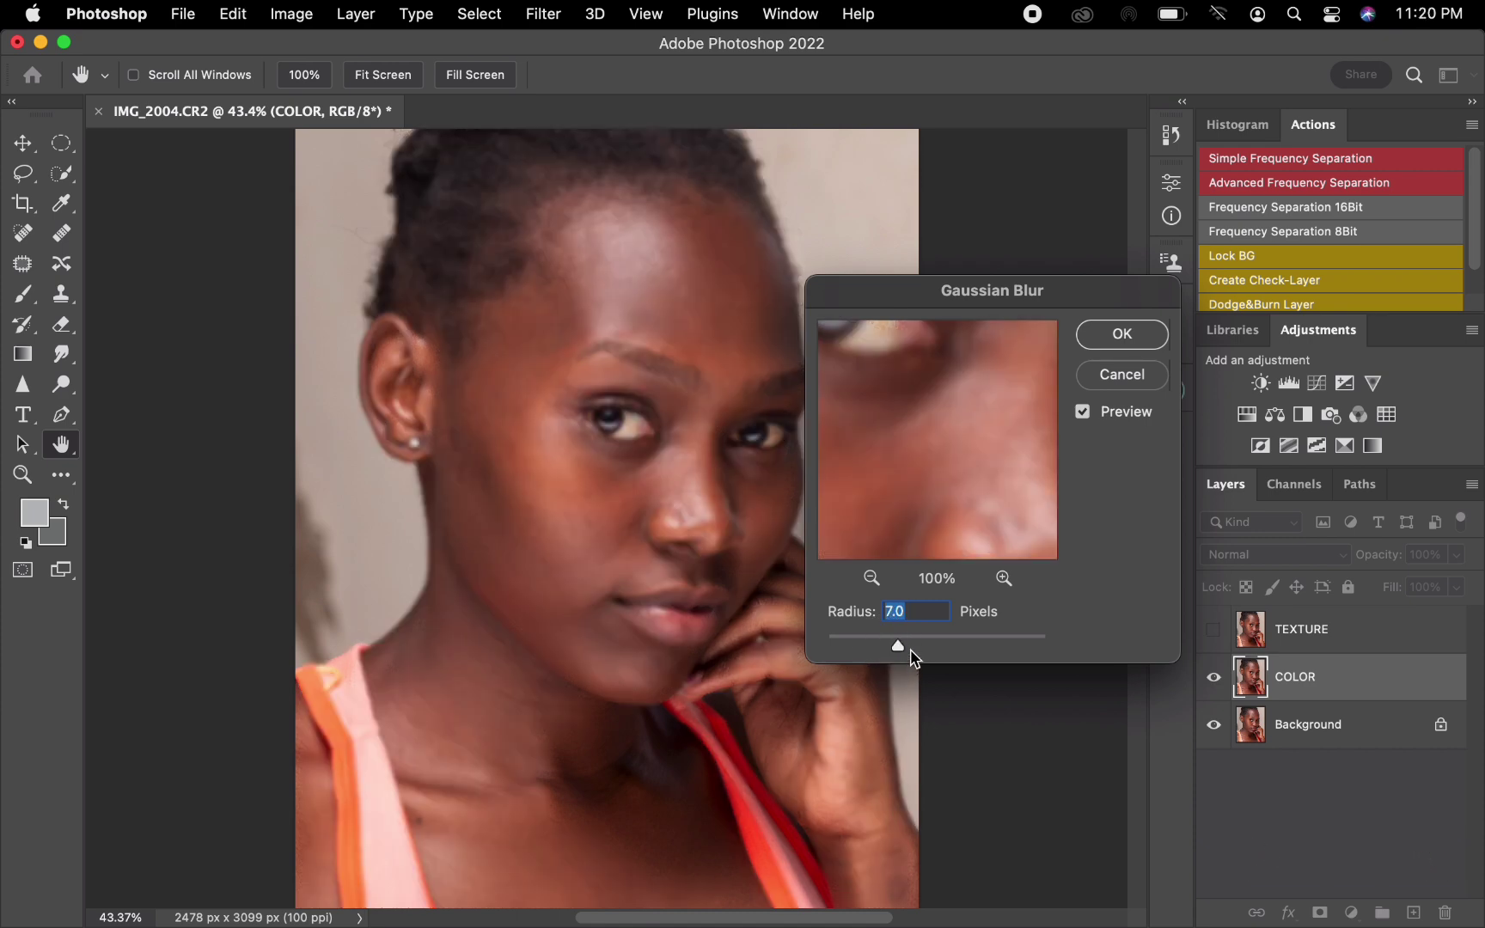
left_click(1137, 340)
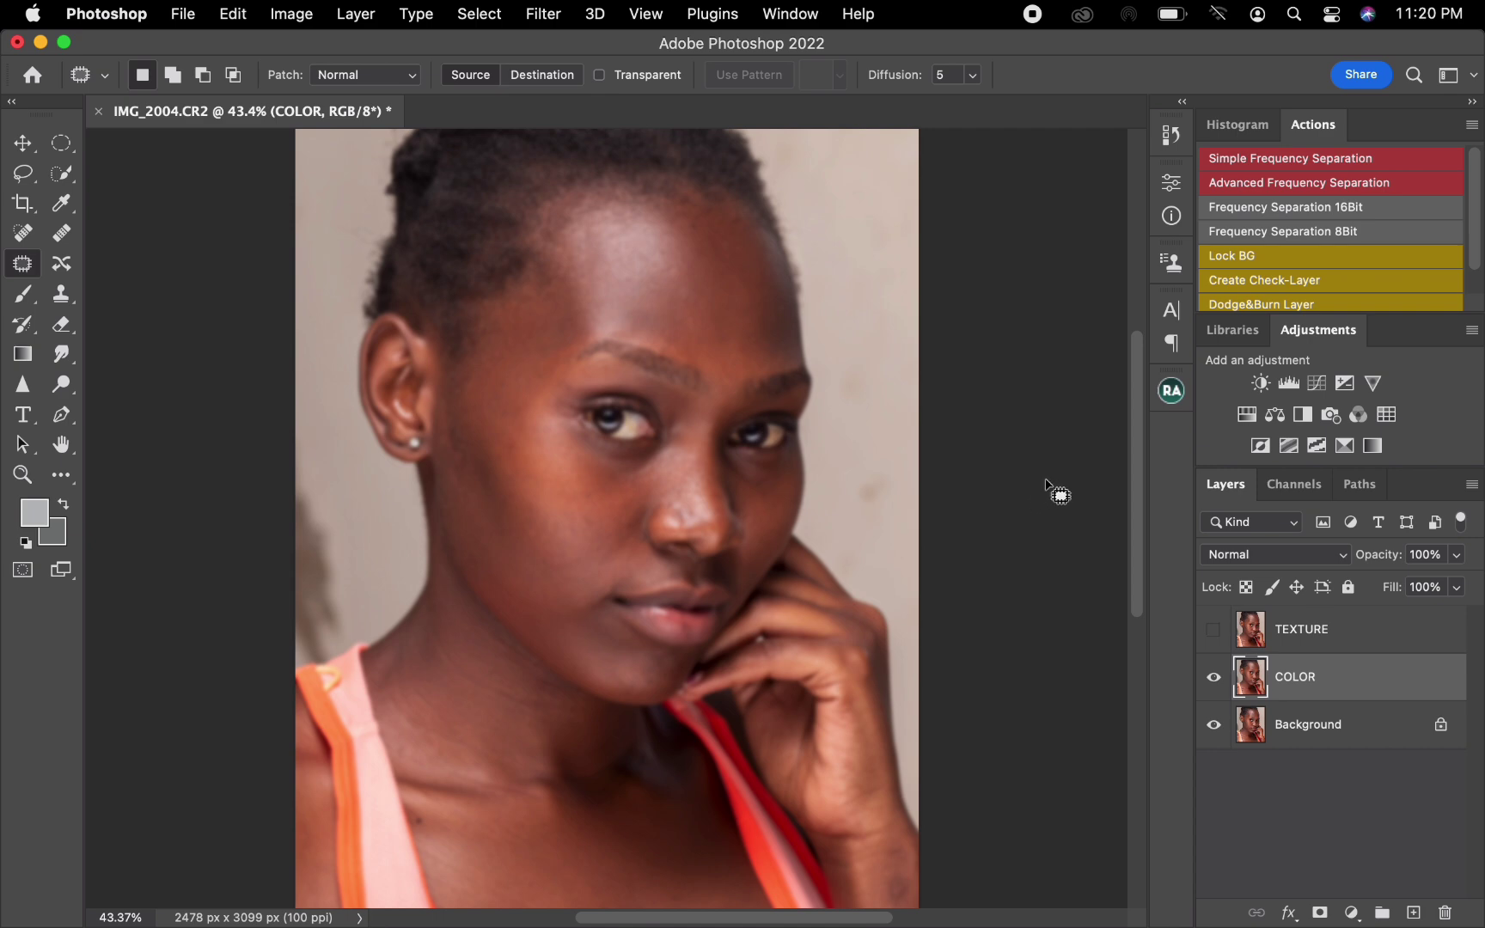
Show the TEXTURE layer and use Apply Image on it with the COLOR layer as source, Subtract blending, scale 2 and offset 128
left_click(1388, 652)
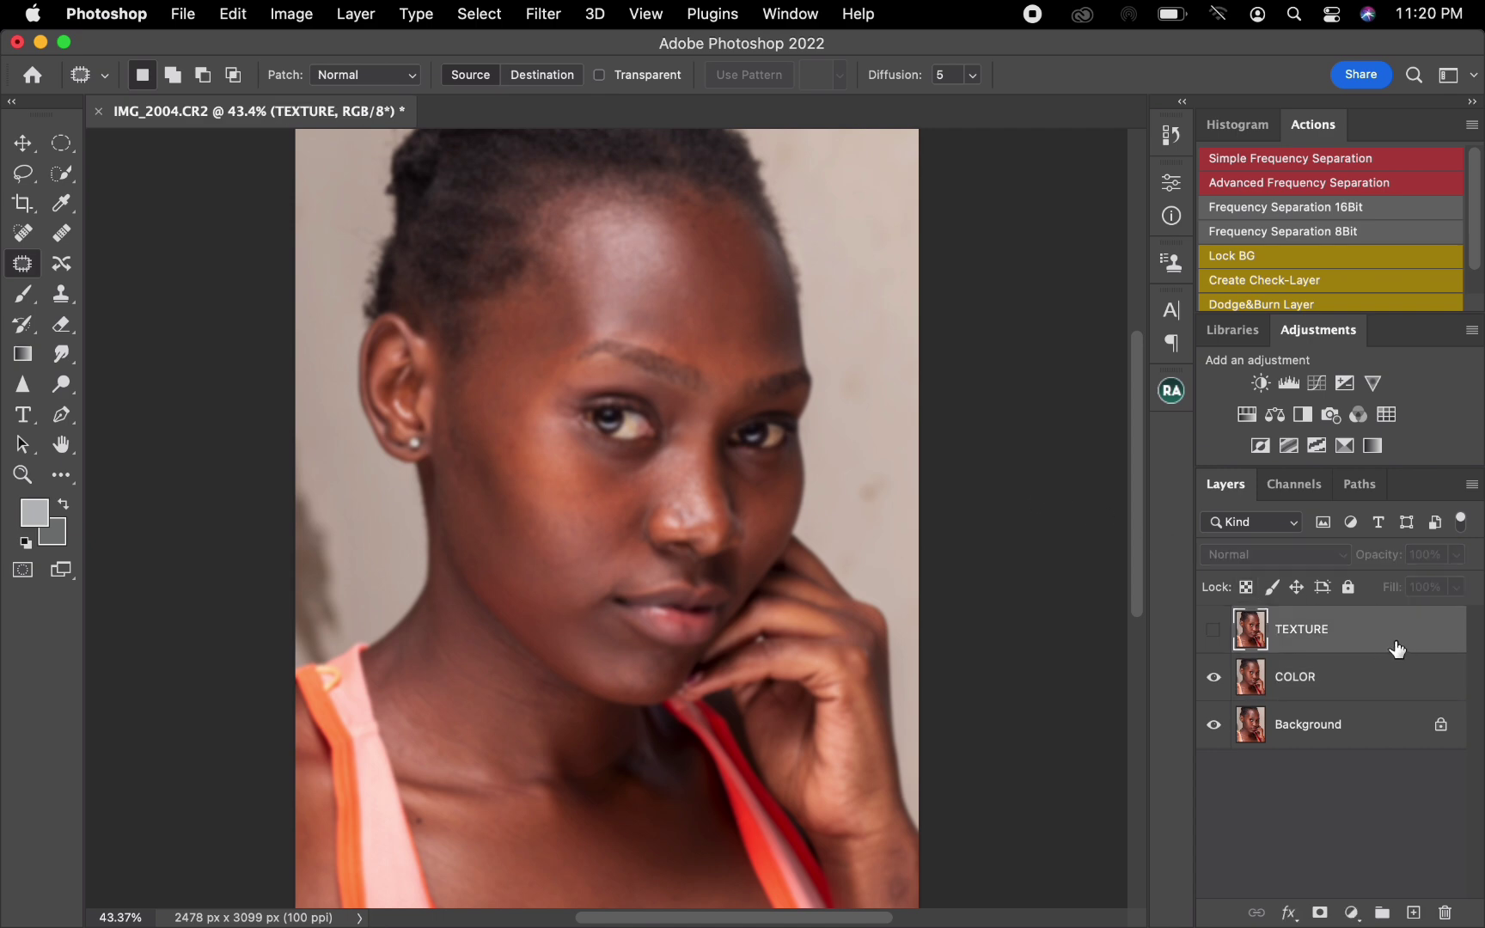
left_click(1213, 630)
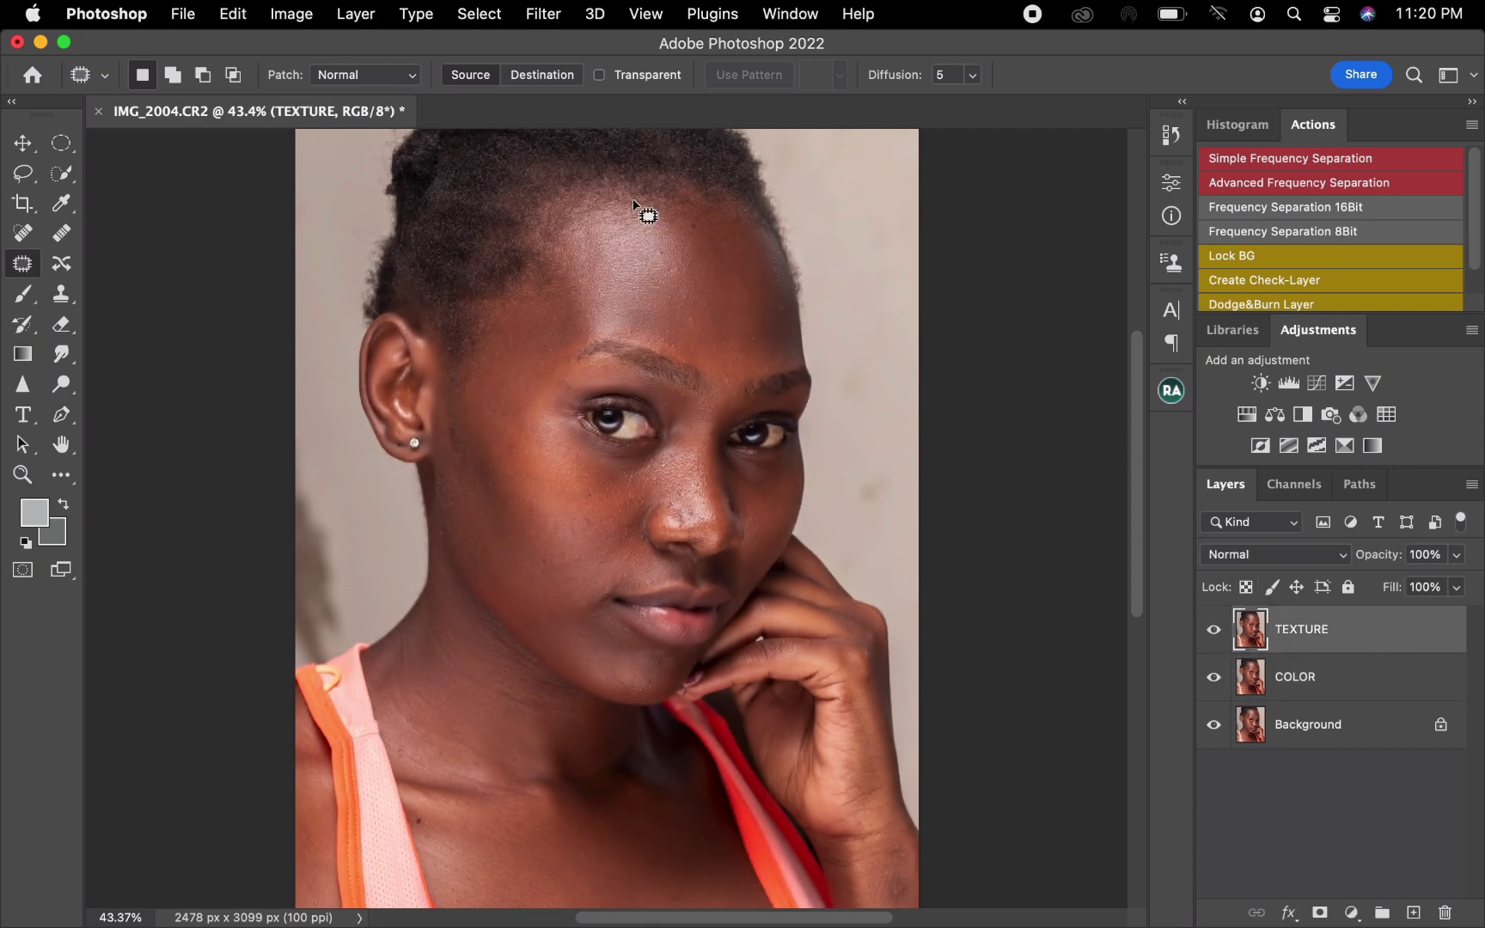
left_click(292, 14)
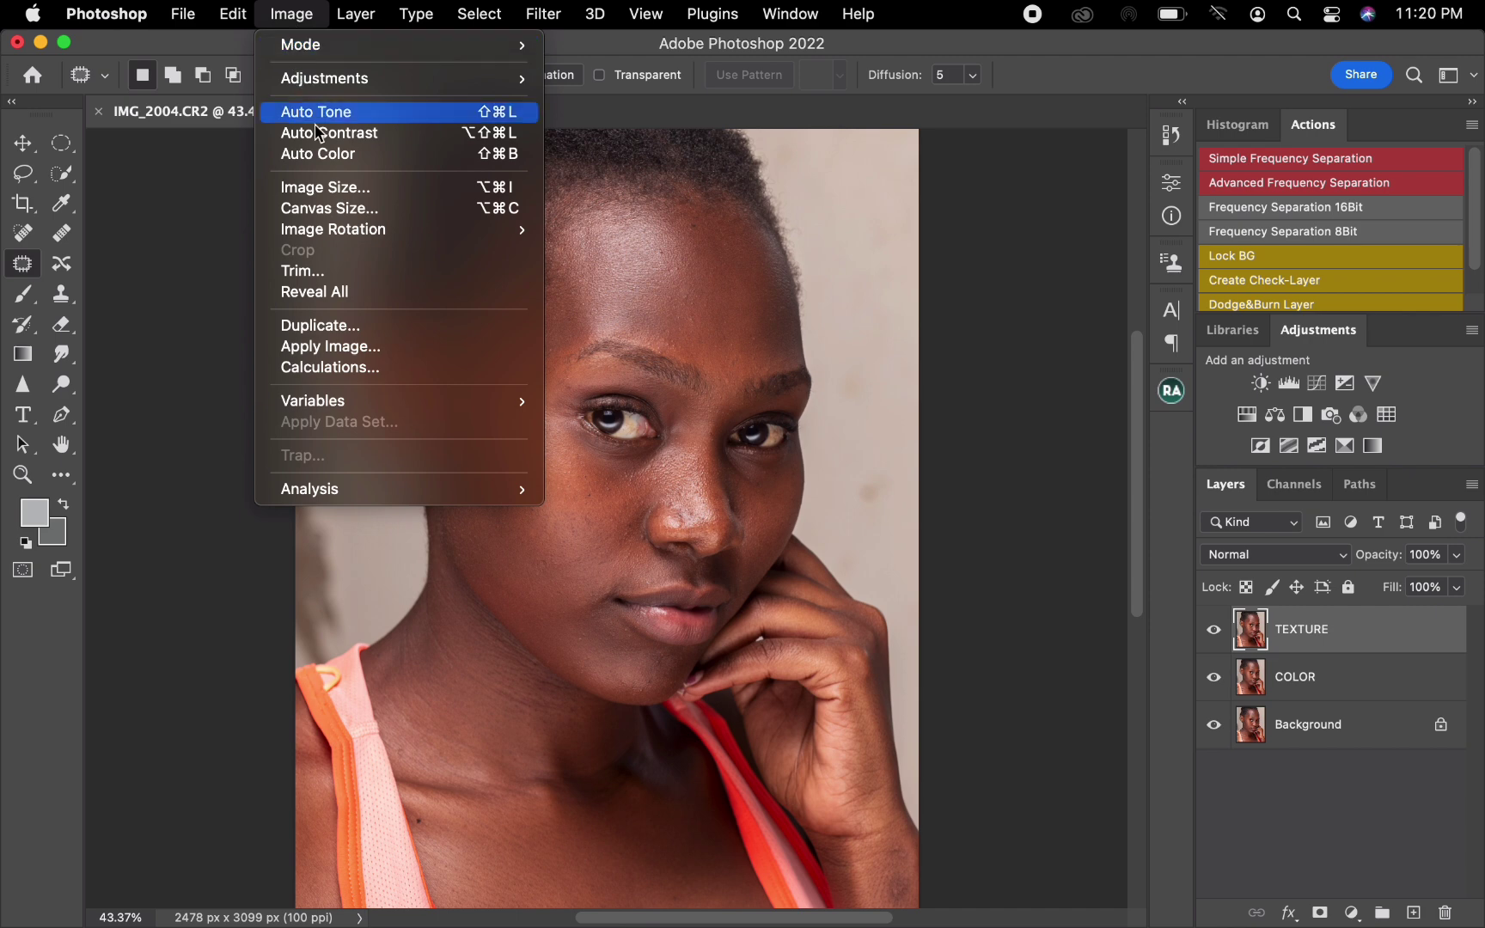
left_click(343, 347)
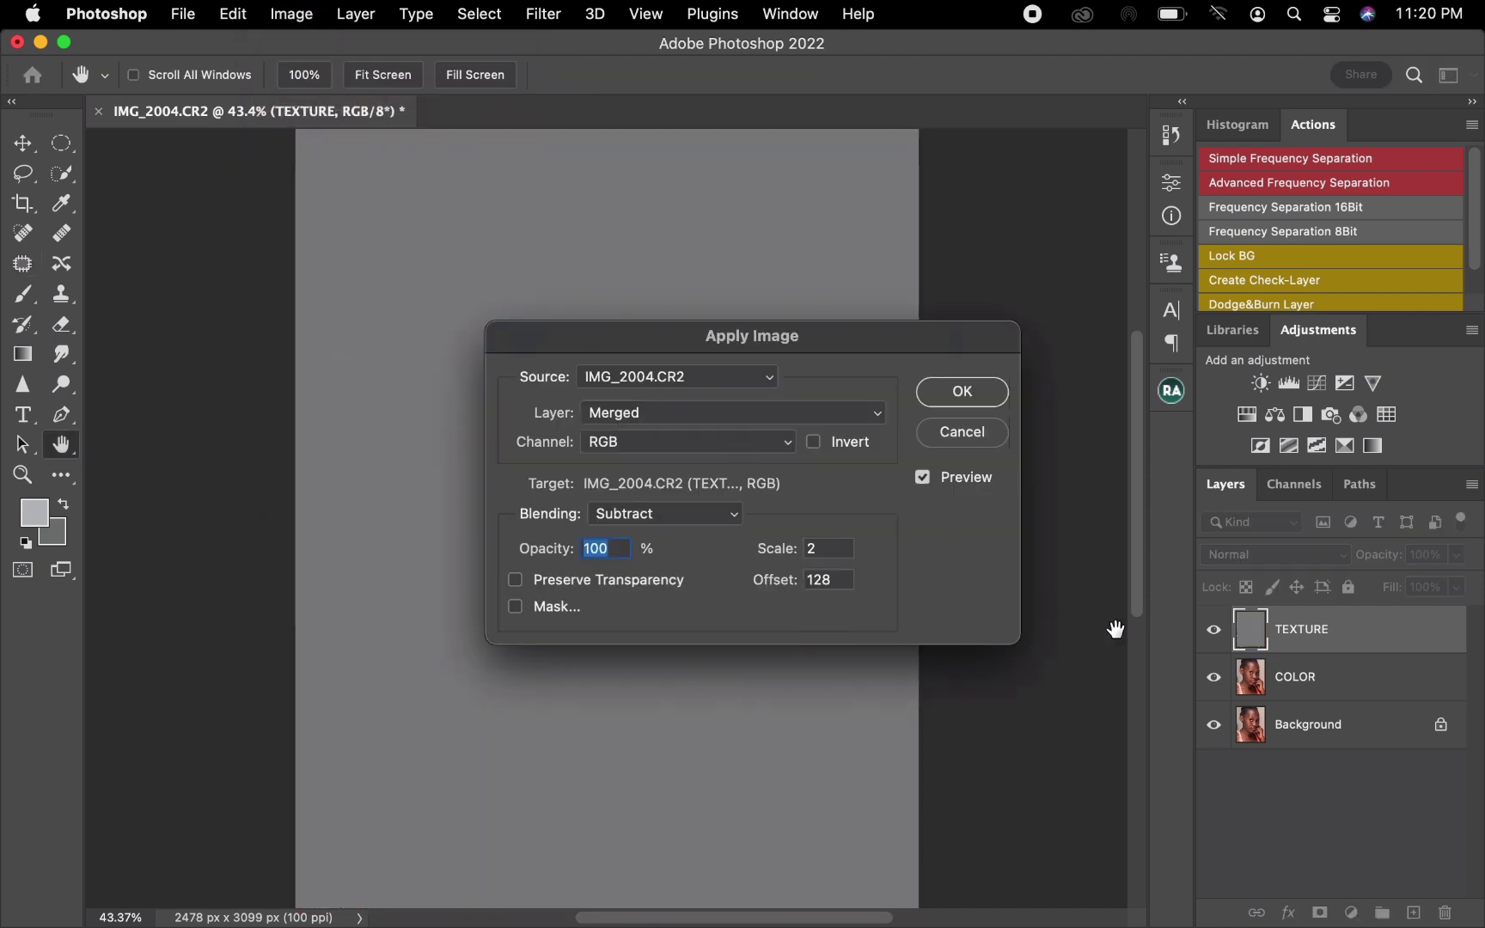
left_click(687, 415)
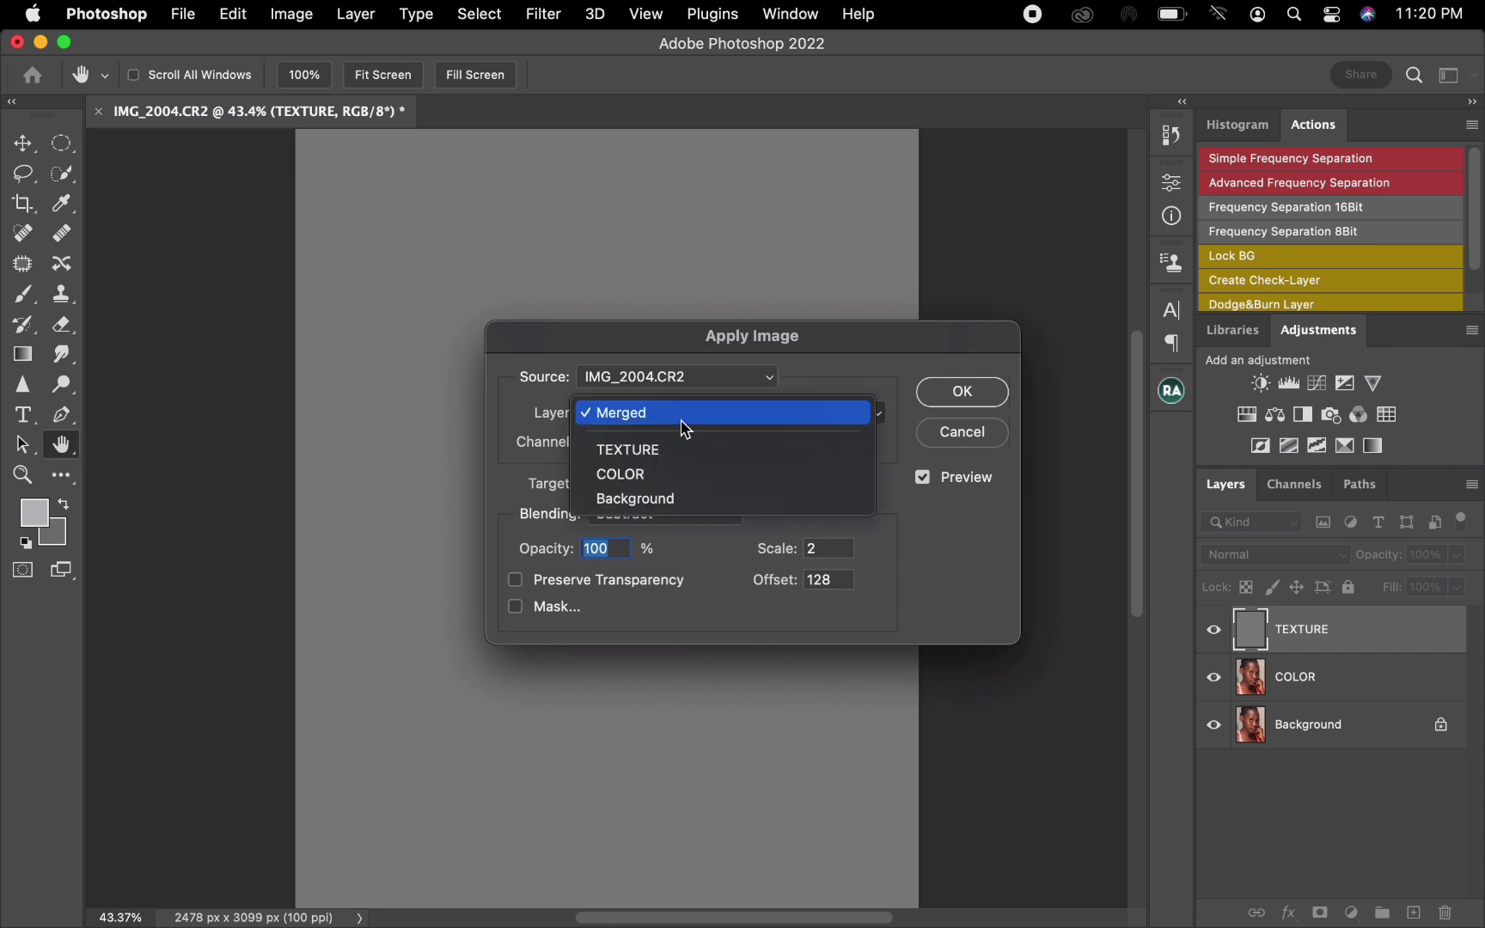
left_click(665, 480)
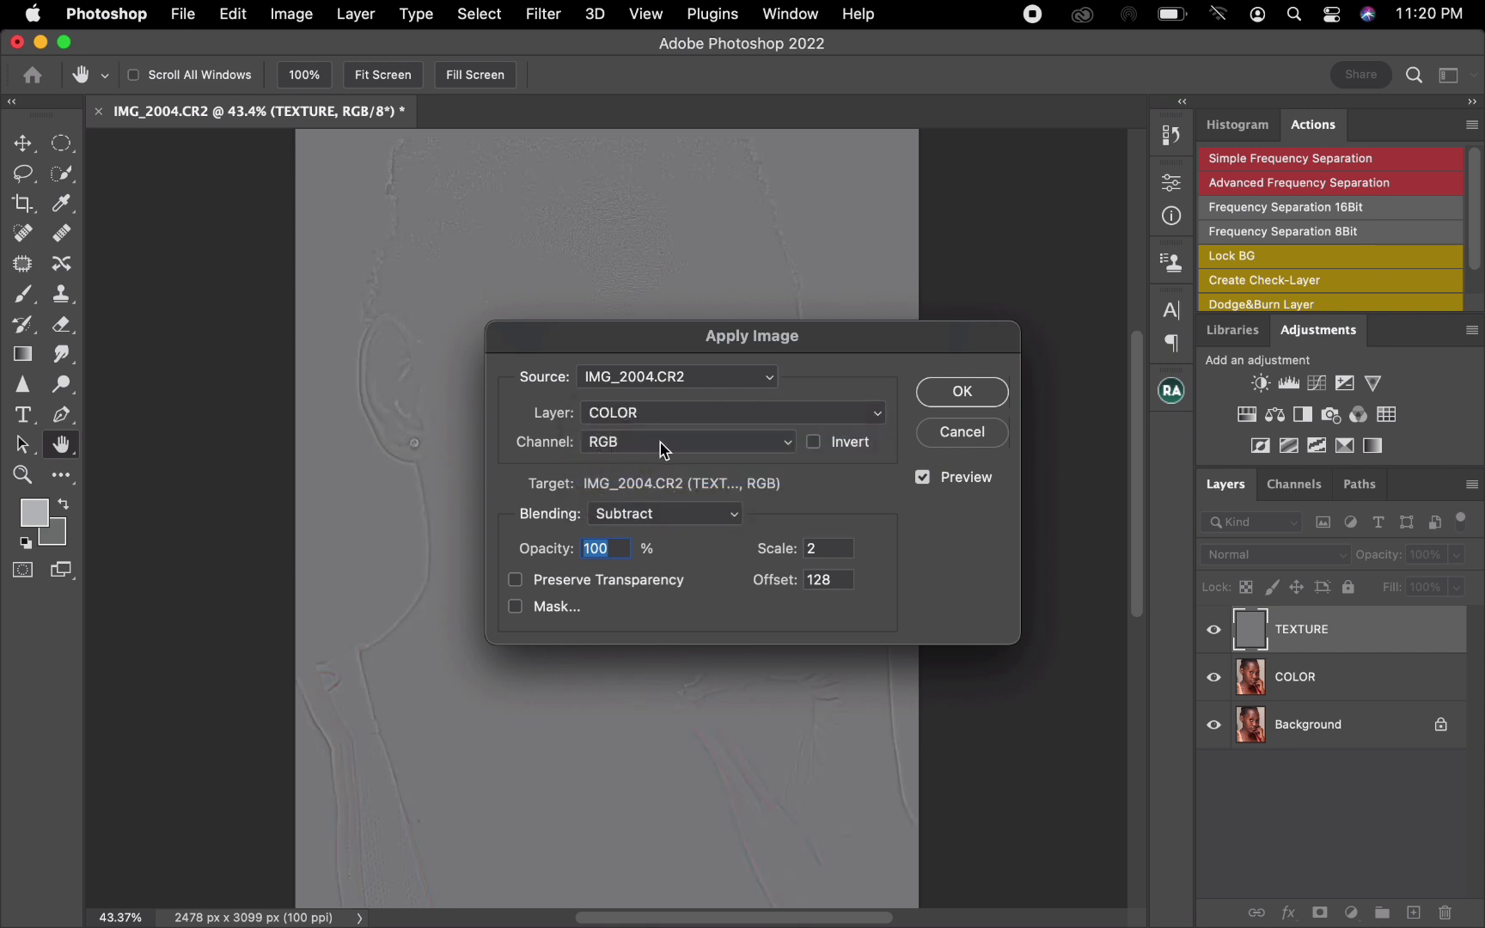
left_click(634, 516)
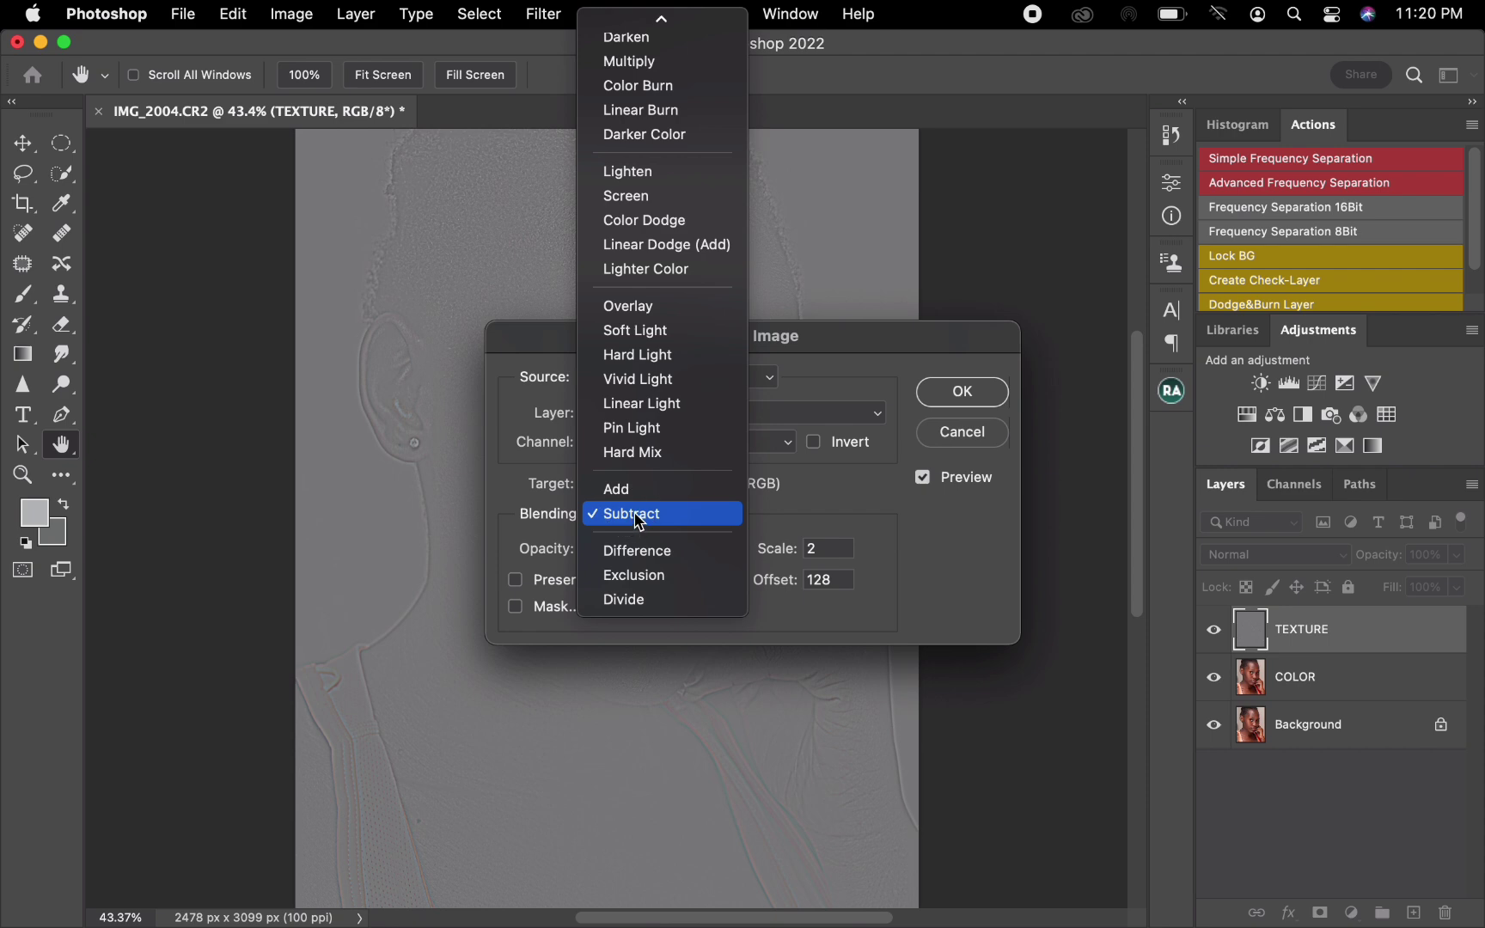
left_click(641, 516)
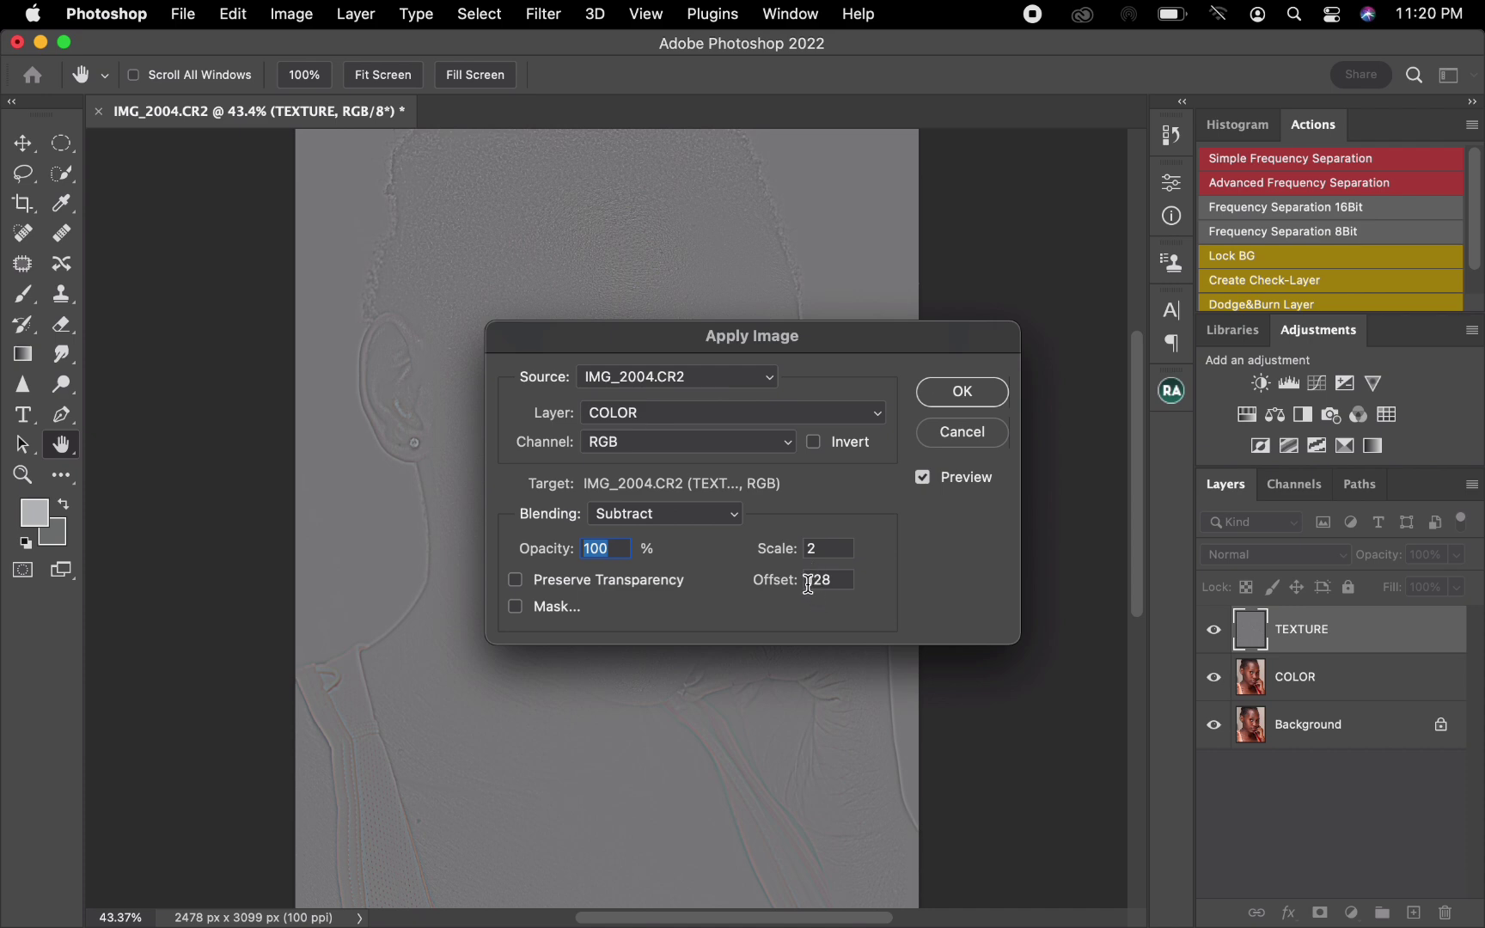
left_click(956, 397)
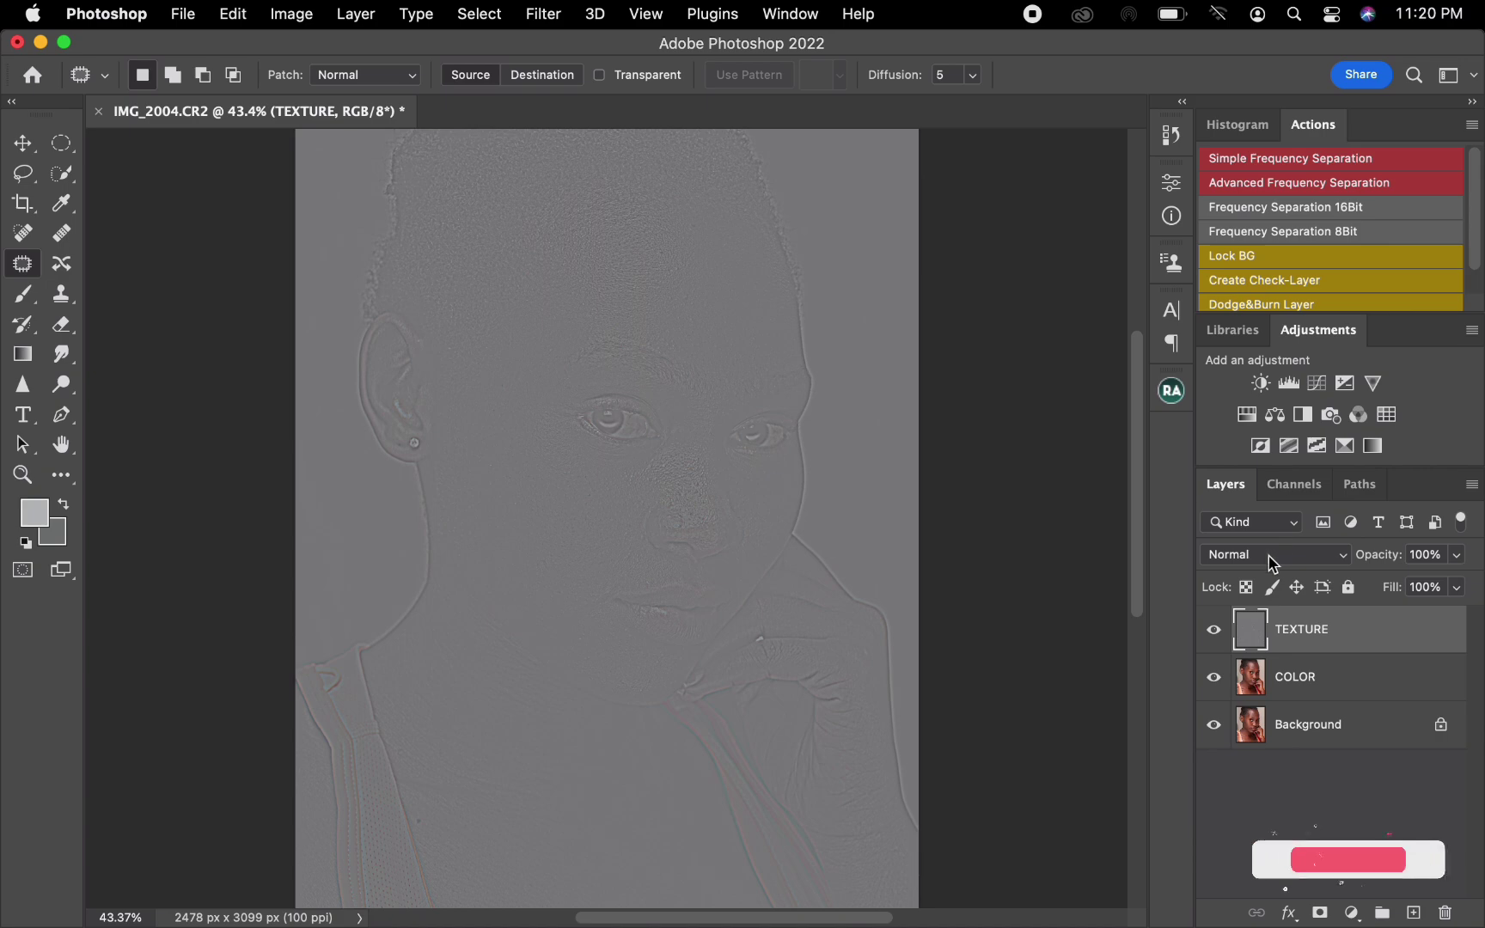
Set the TEXTURE layer's blend mode to Linear Light
left_click(1272, 559)
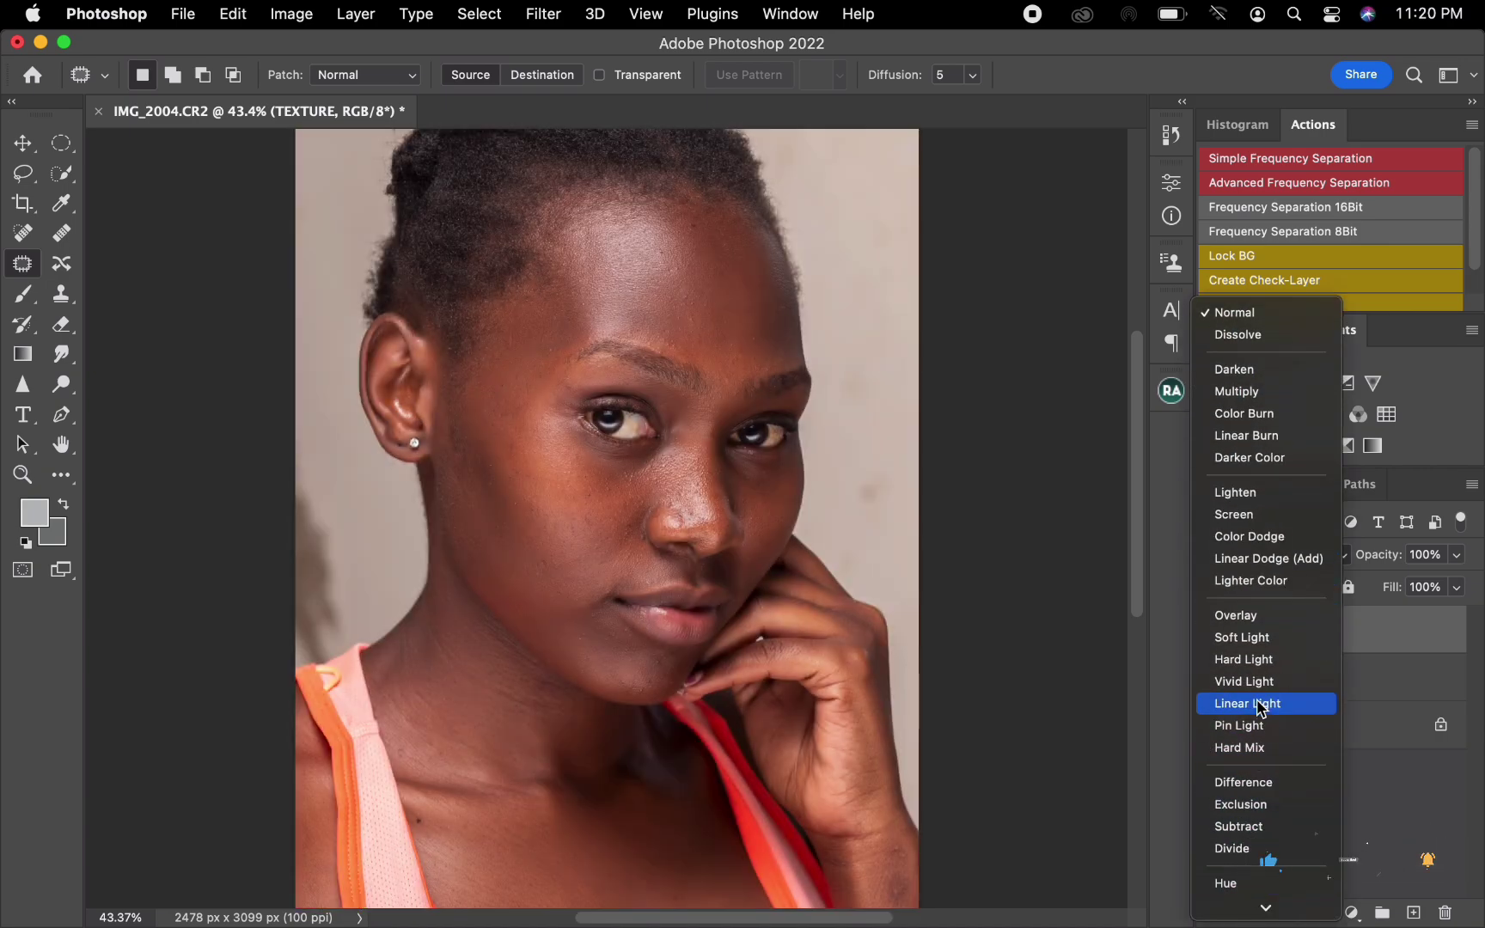
left_click(1261, 710)
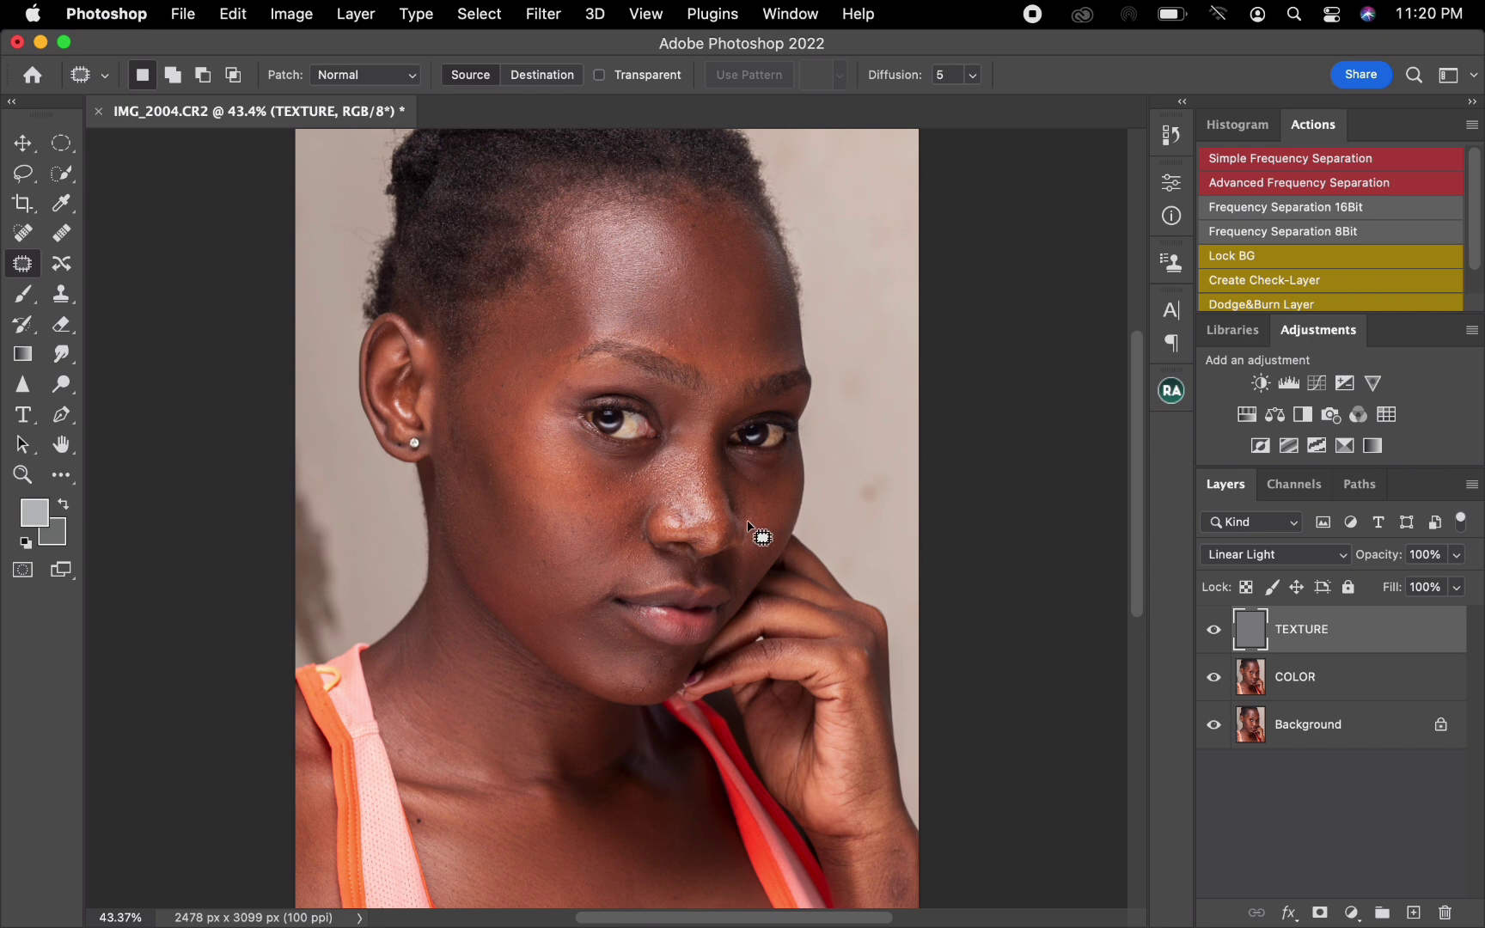
Group the TEXTURE and COLOR layers and name the group FS
left_click(1373, 694, "shift")
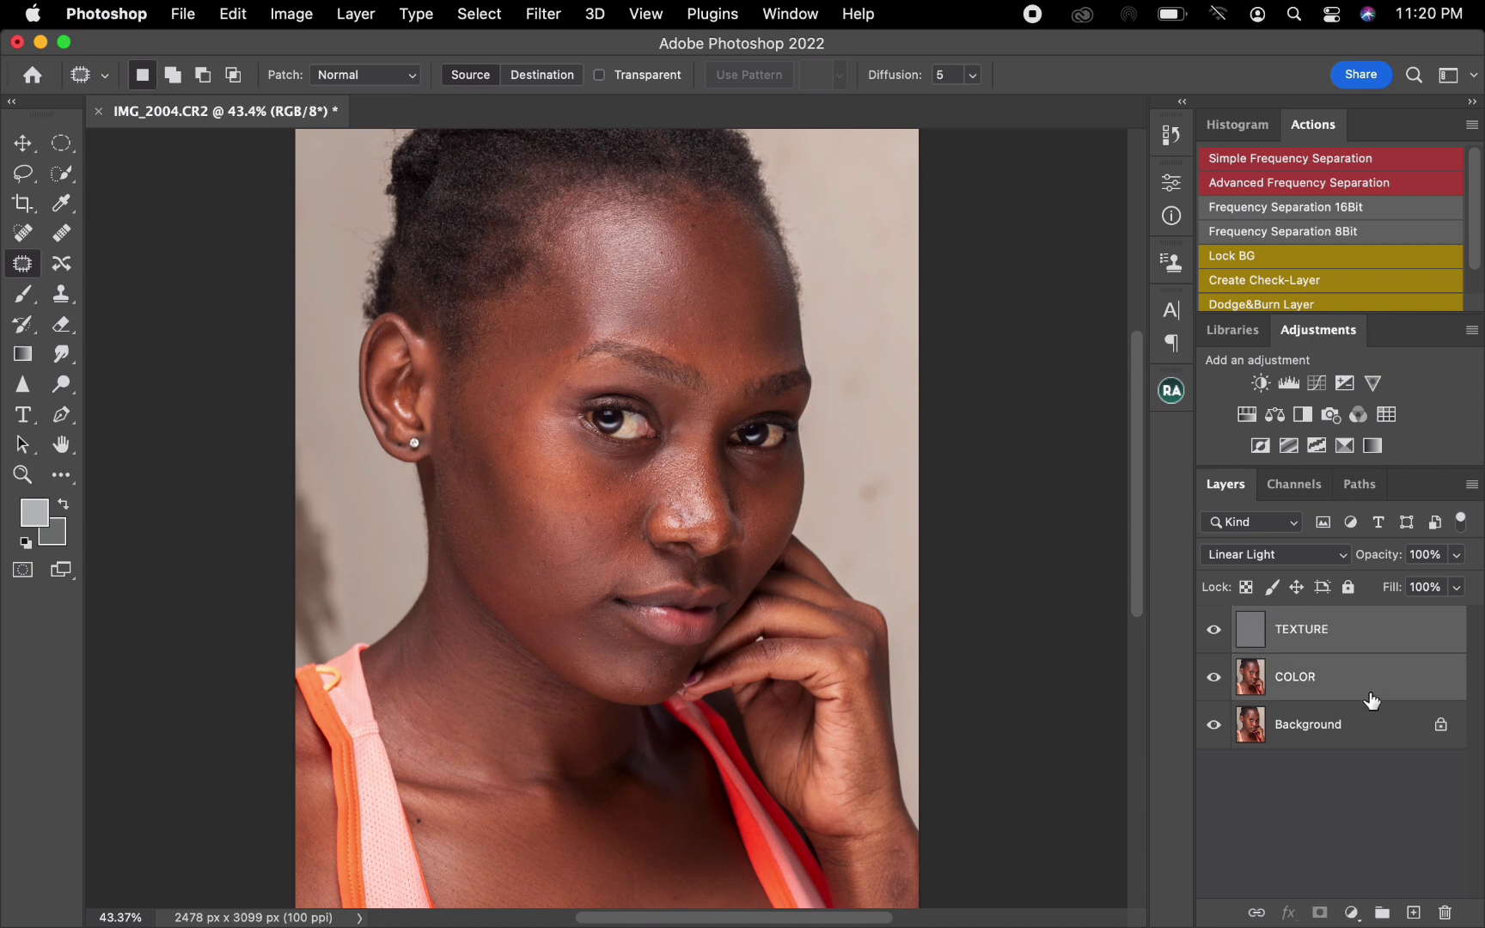
left_click_drag(1384, 688, 1382, 911)
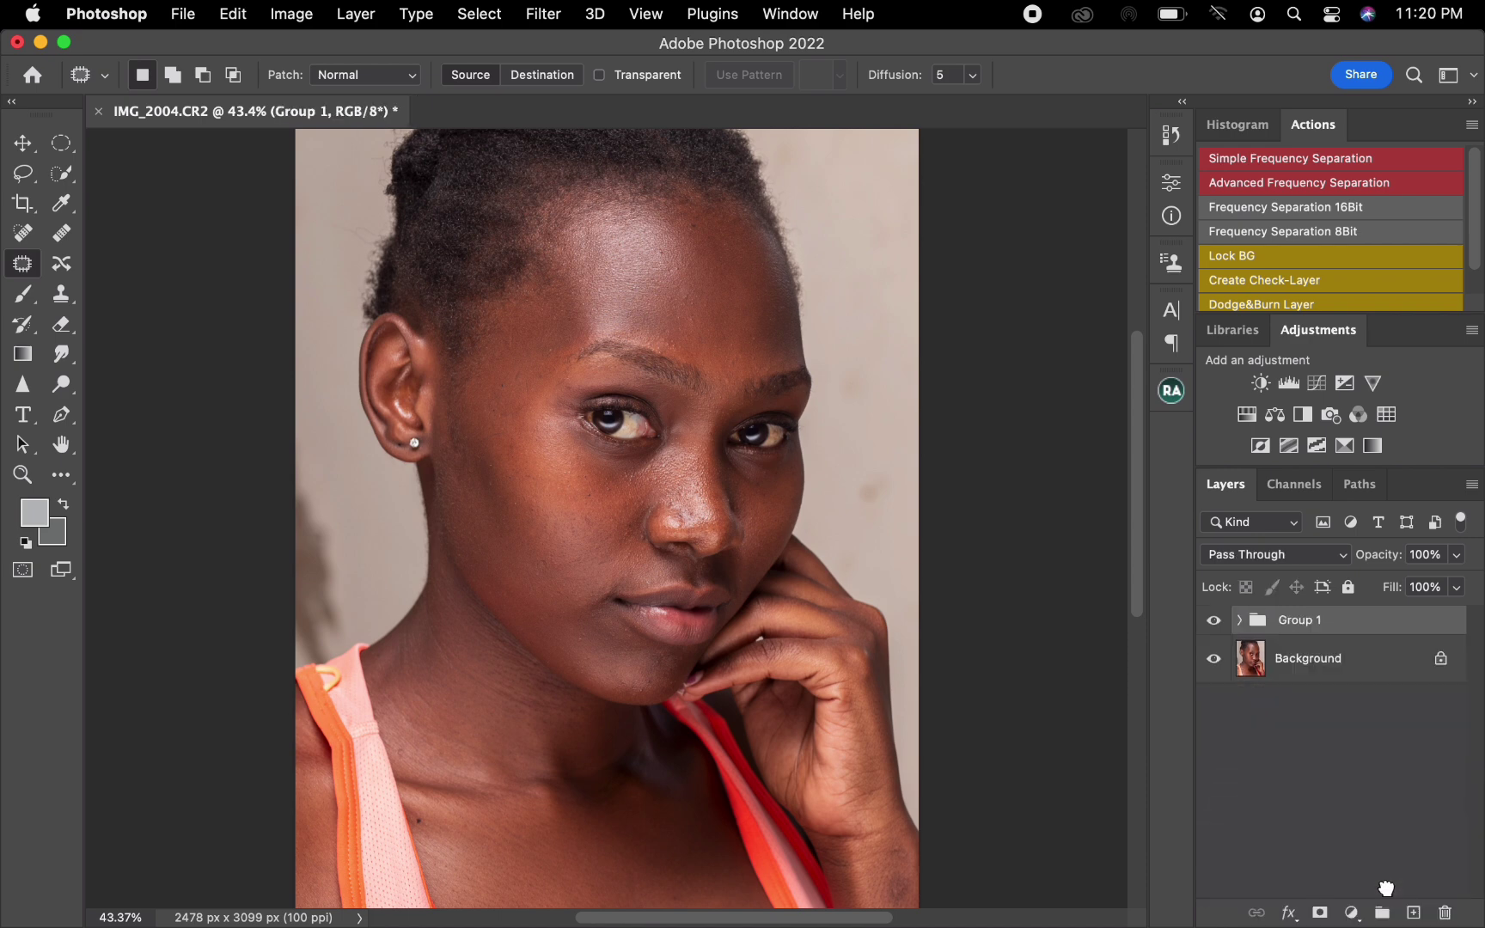
double_click(1300, 619)
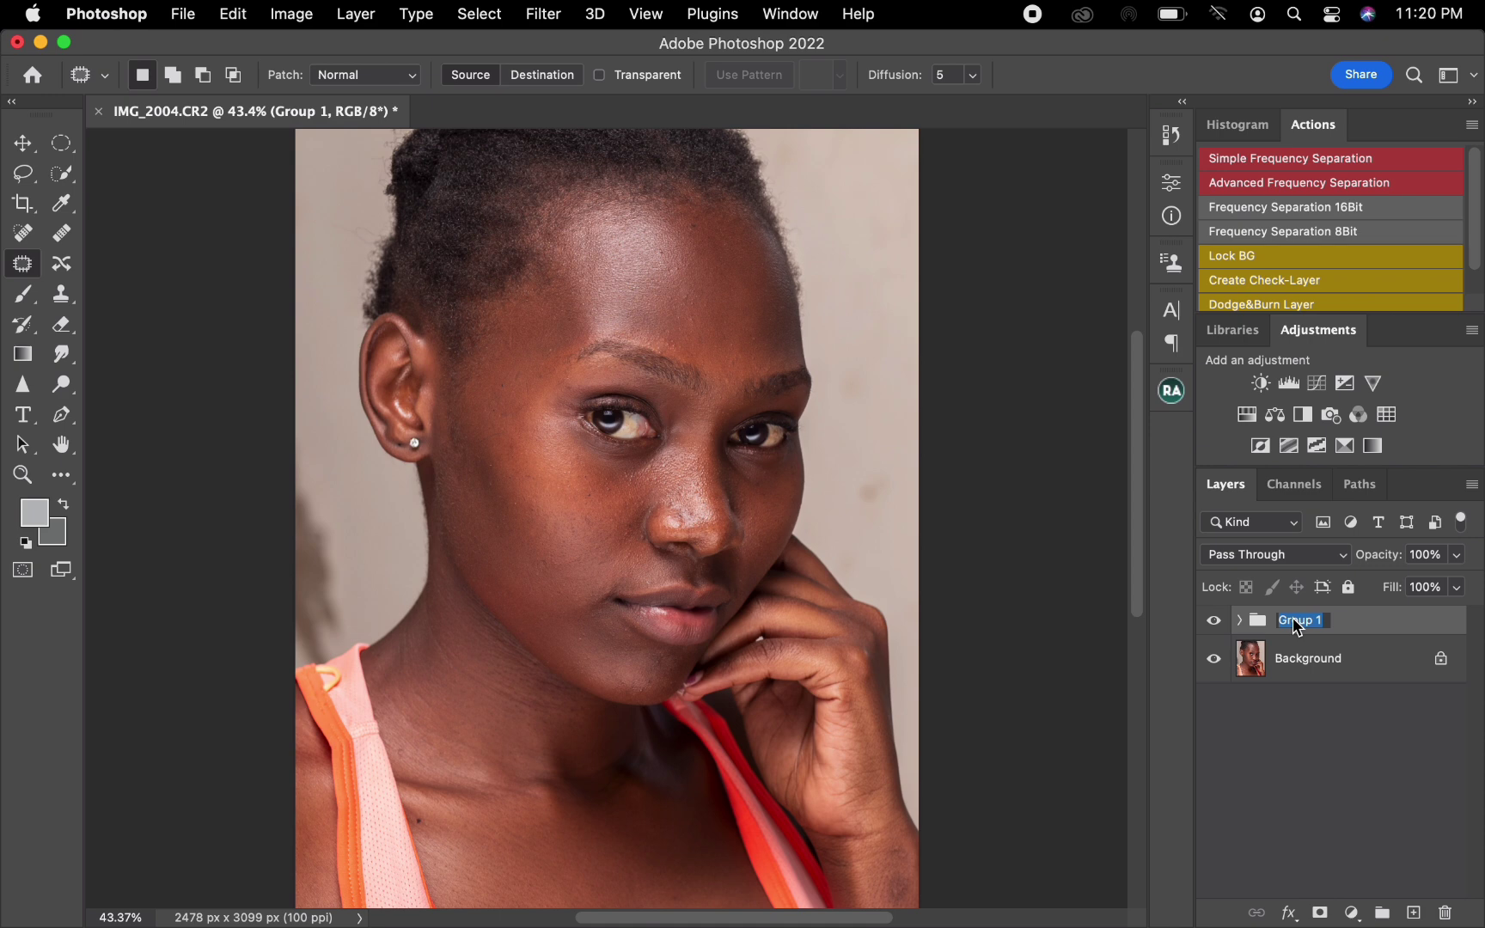
type("FS")
key("Return")
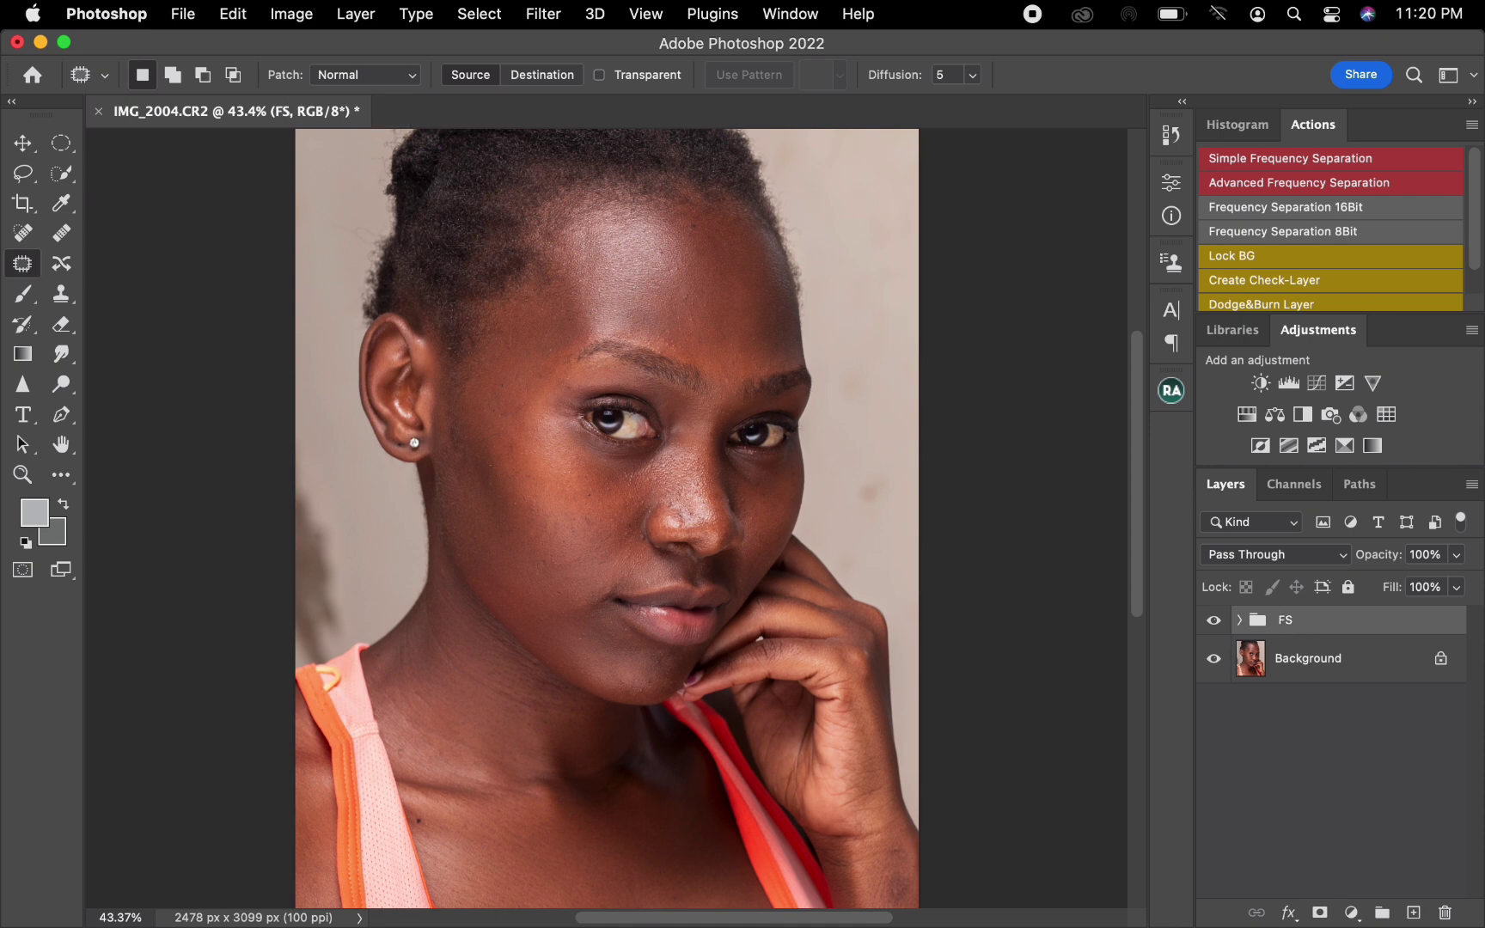
Expand the FS group and use the Clone Stamp on the TEXTURE layer to clean the skin texture on the forehead
left_click(1240, 619)
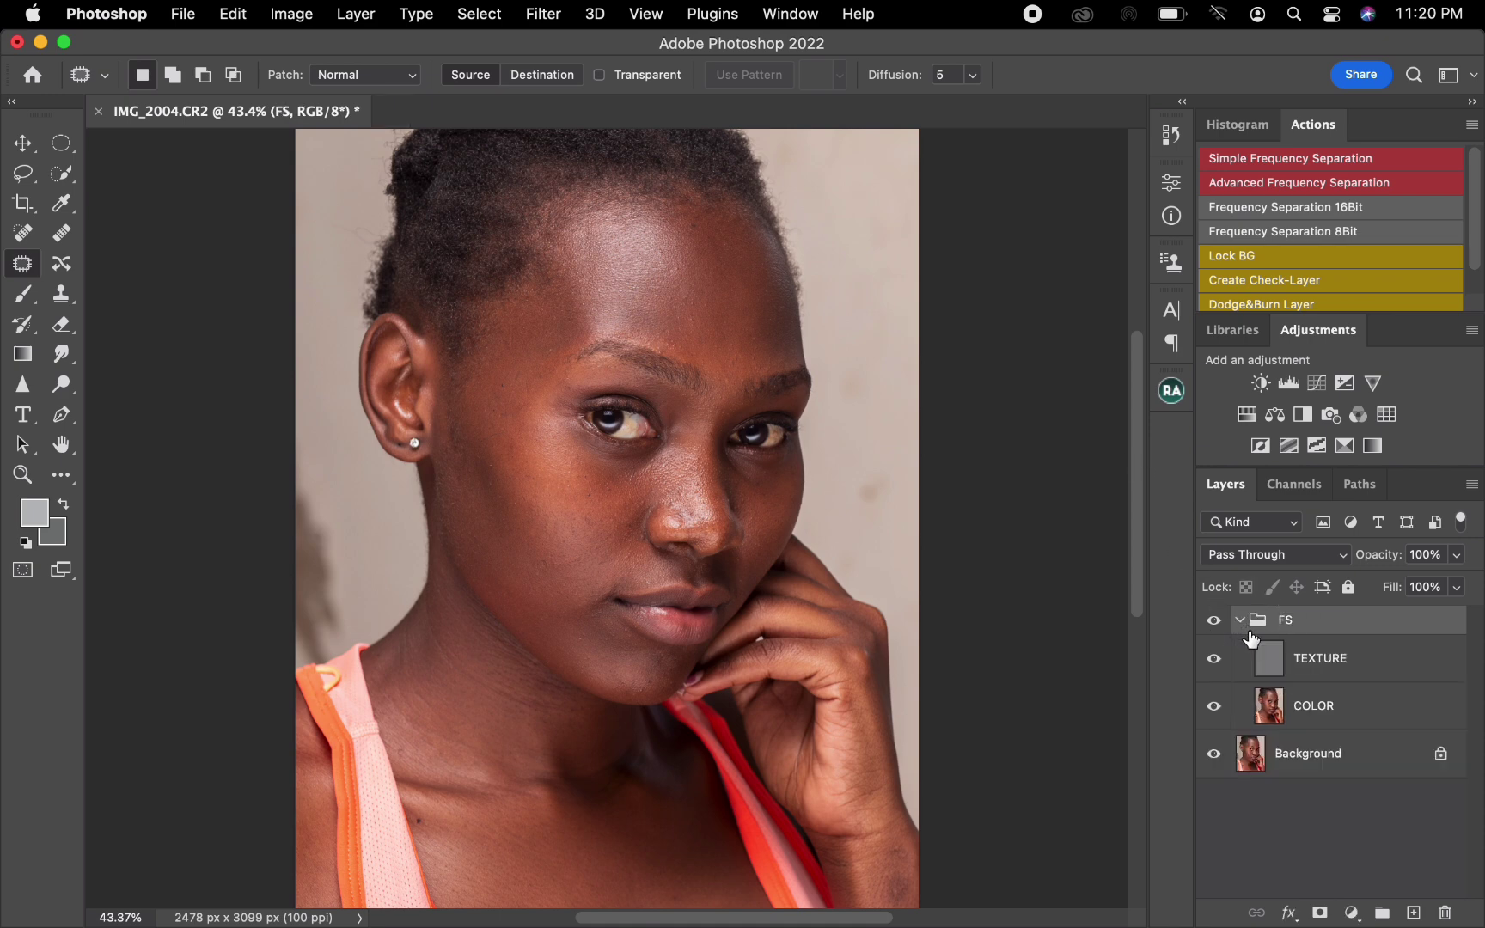
left_click(1328, 673)
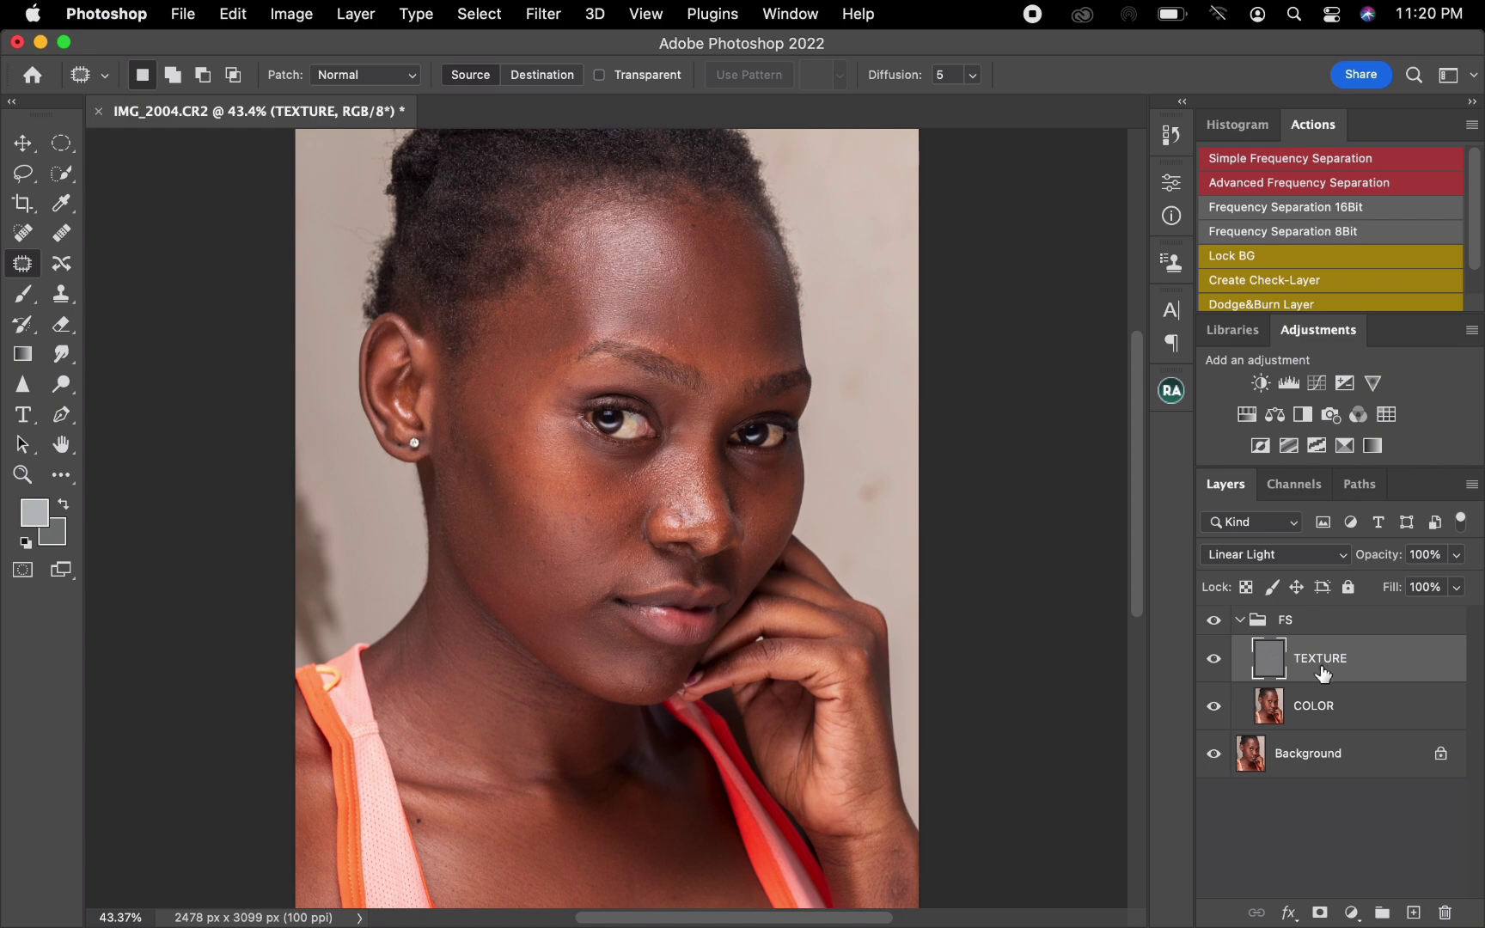
key("super+equal")
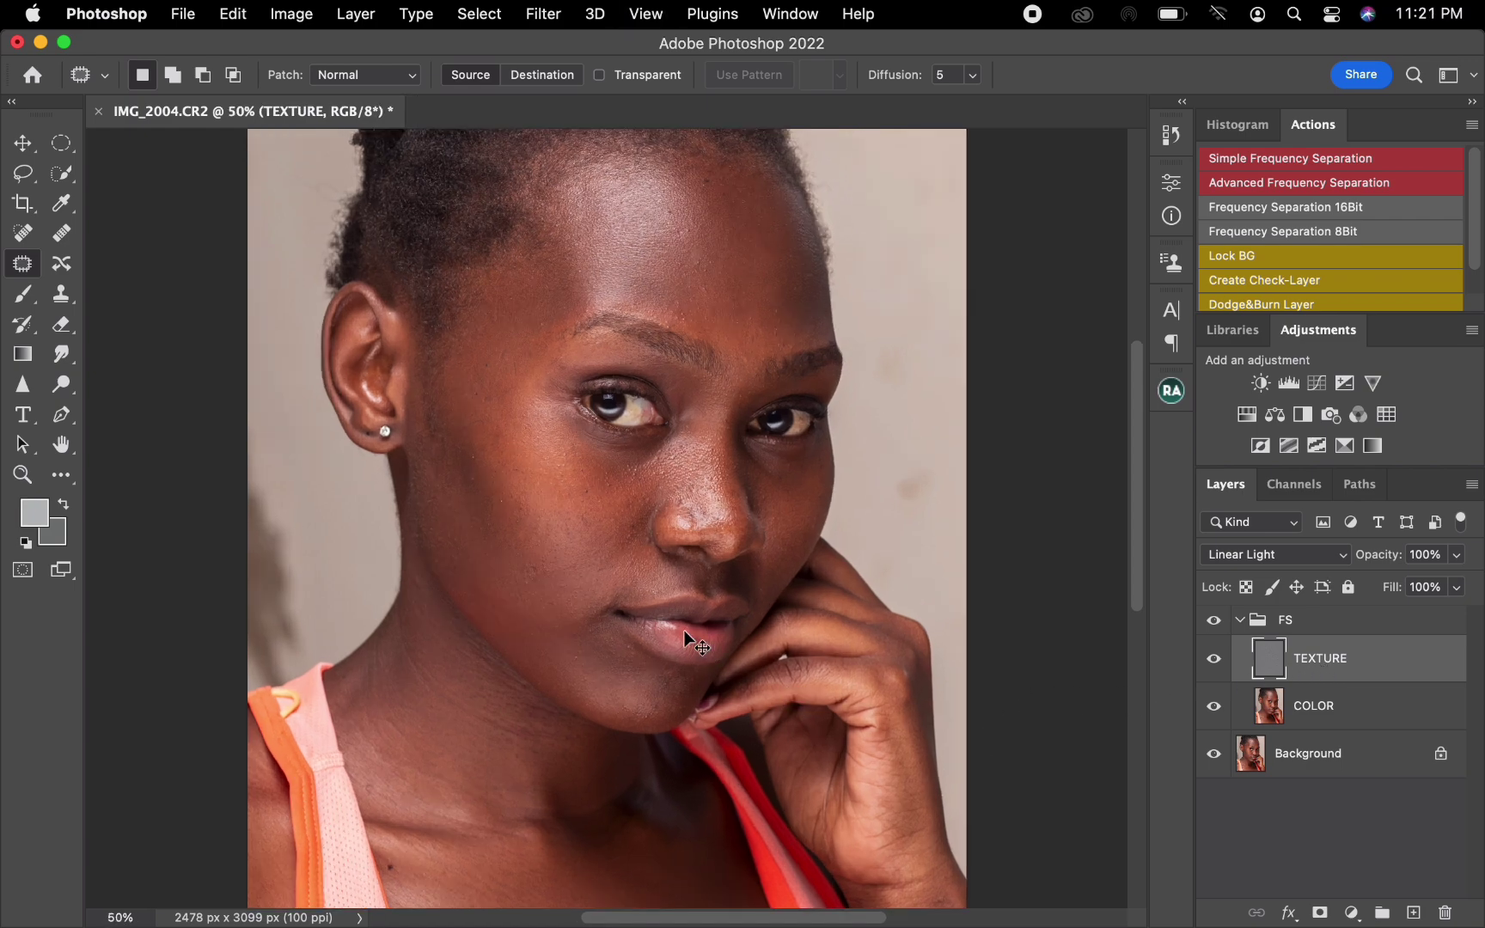
key("super+equal")
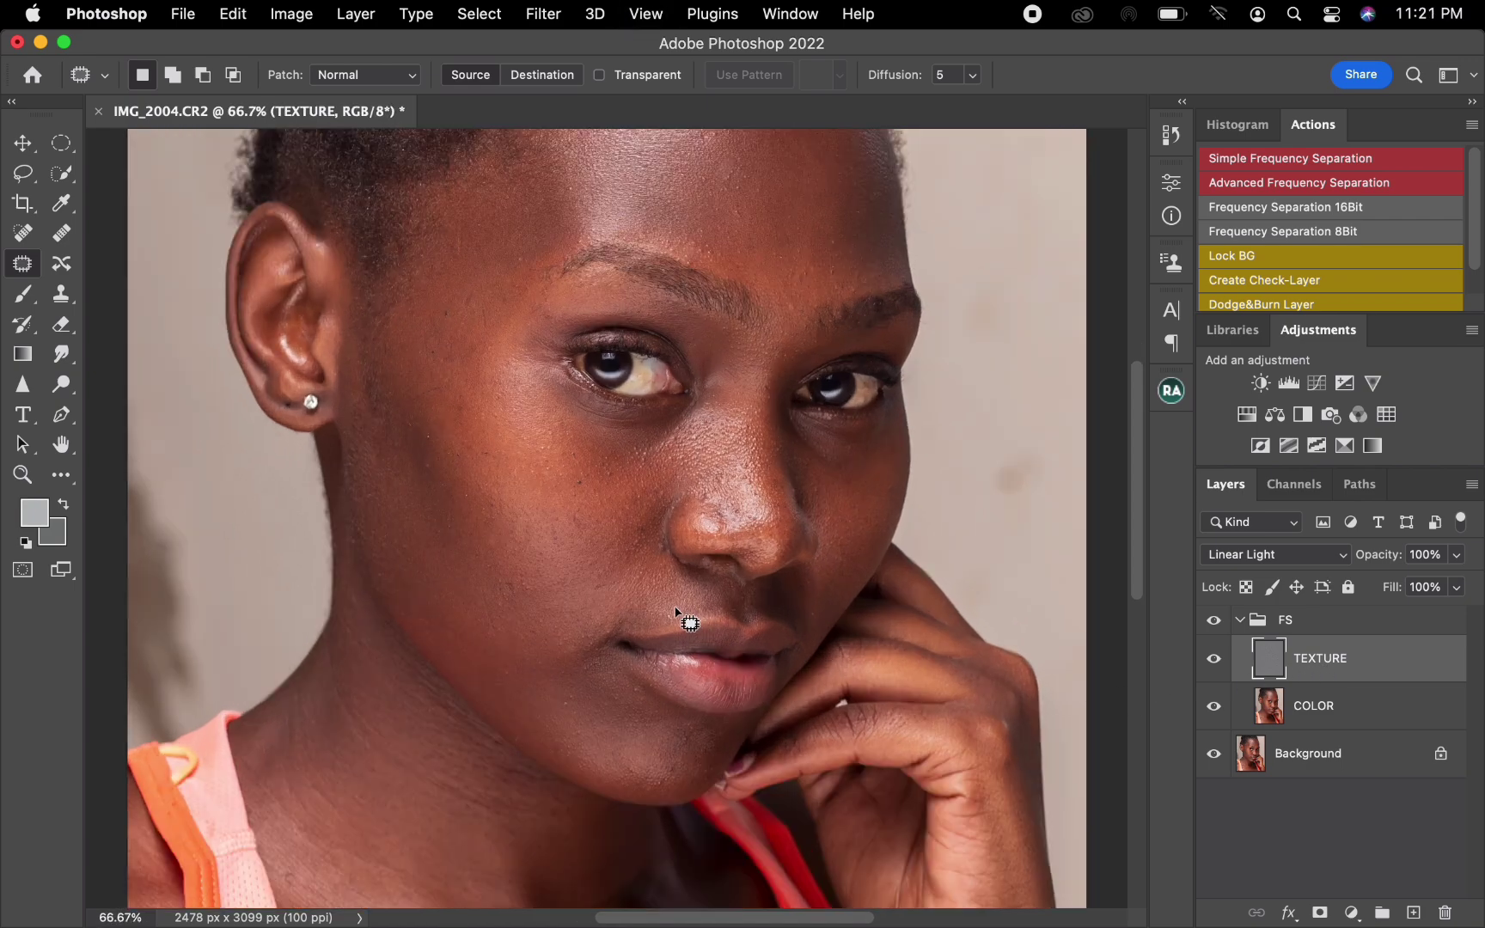
left_click(61, 297)
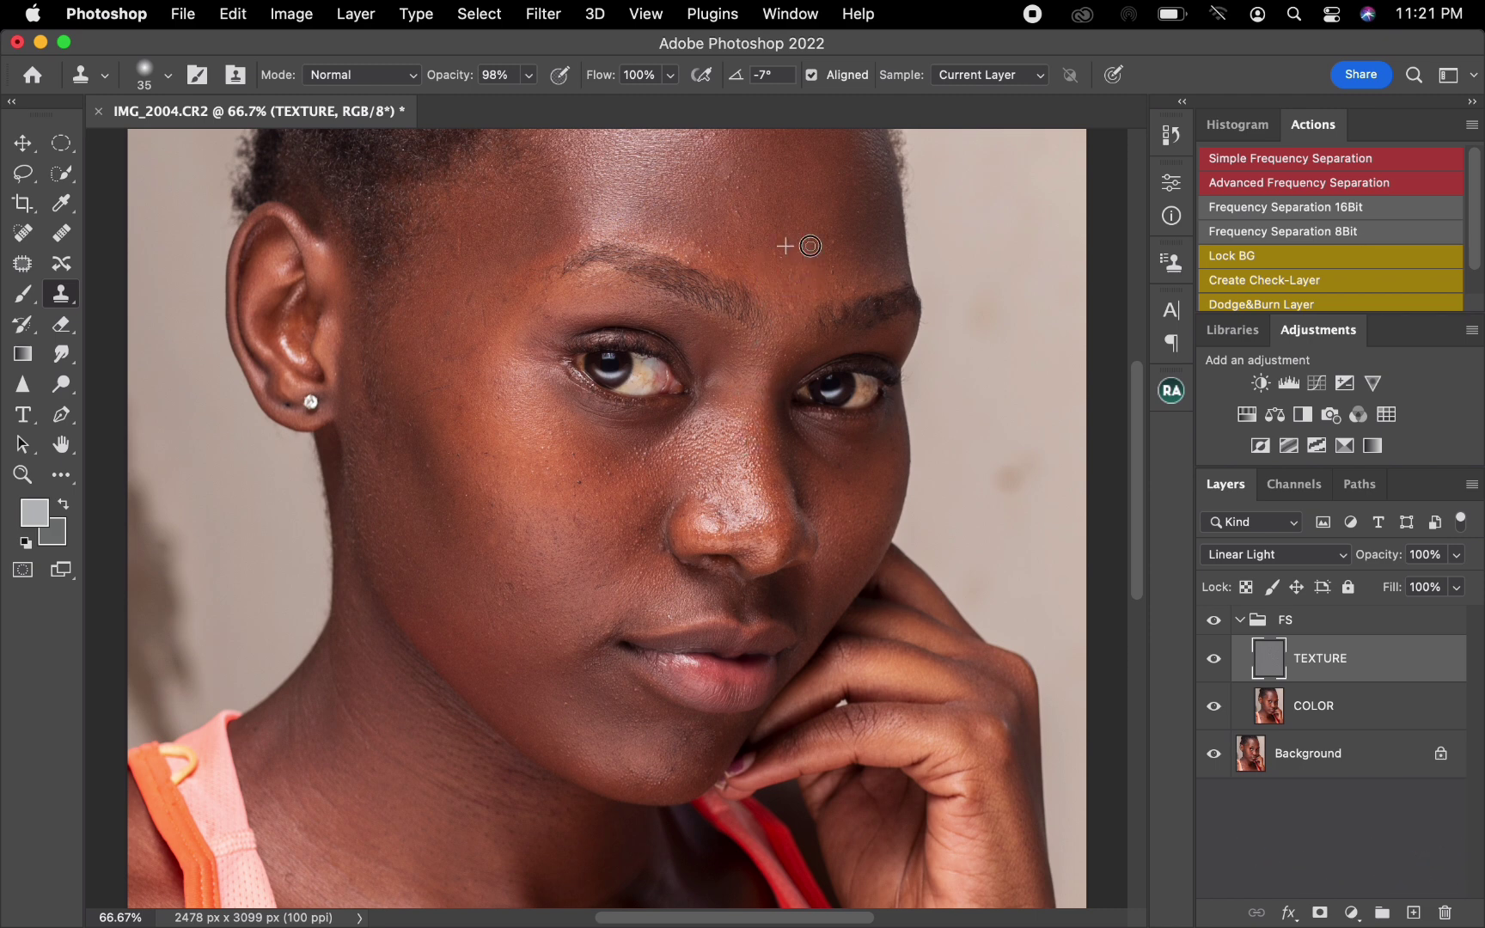
left_click(728, 198, "alt")
left_click_drag(743, 188, 727, 185)
Clone clean texture over the blemishes on the chin, lower cheek and upper lip of the TEXTURE layer
left_click_drag(667, 742, 687, 739)
mouse_move(634, 695)
left_mouse_down()
mouse_move(645, 688)
mouse_move(574, 712)
left_mouse_up()
left_click(654, 625, "alt")
left_click_drag(673, 620, 669, 617)
Target the COLOR layer and set up the Mixer Brush with a cleaned brush
key("super+minus")
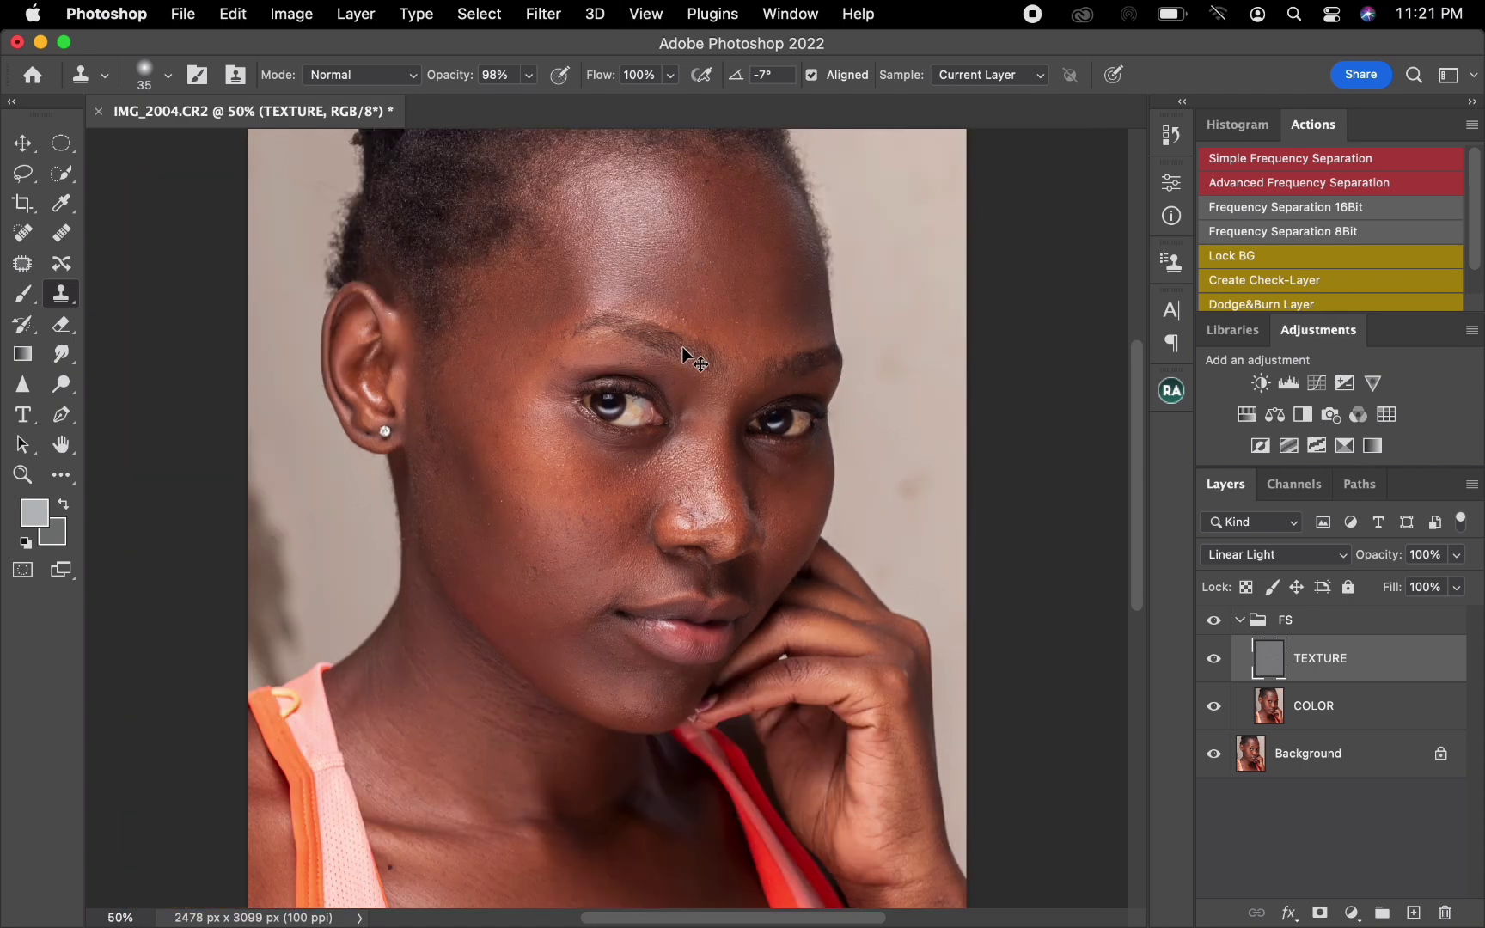
mouse_move(689, 474)
left_mouse_down()
mouse_move(653, 590)
mouse_move(638, 573)
left_mouse_up()
left_click(1371, 726)
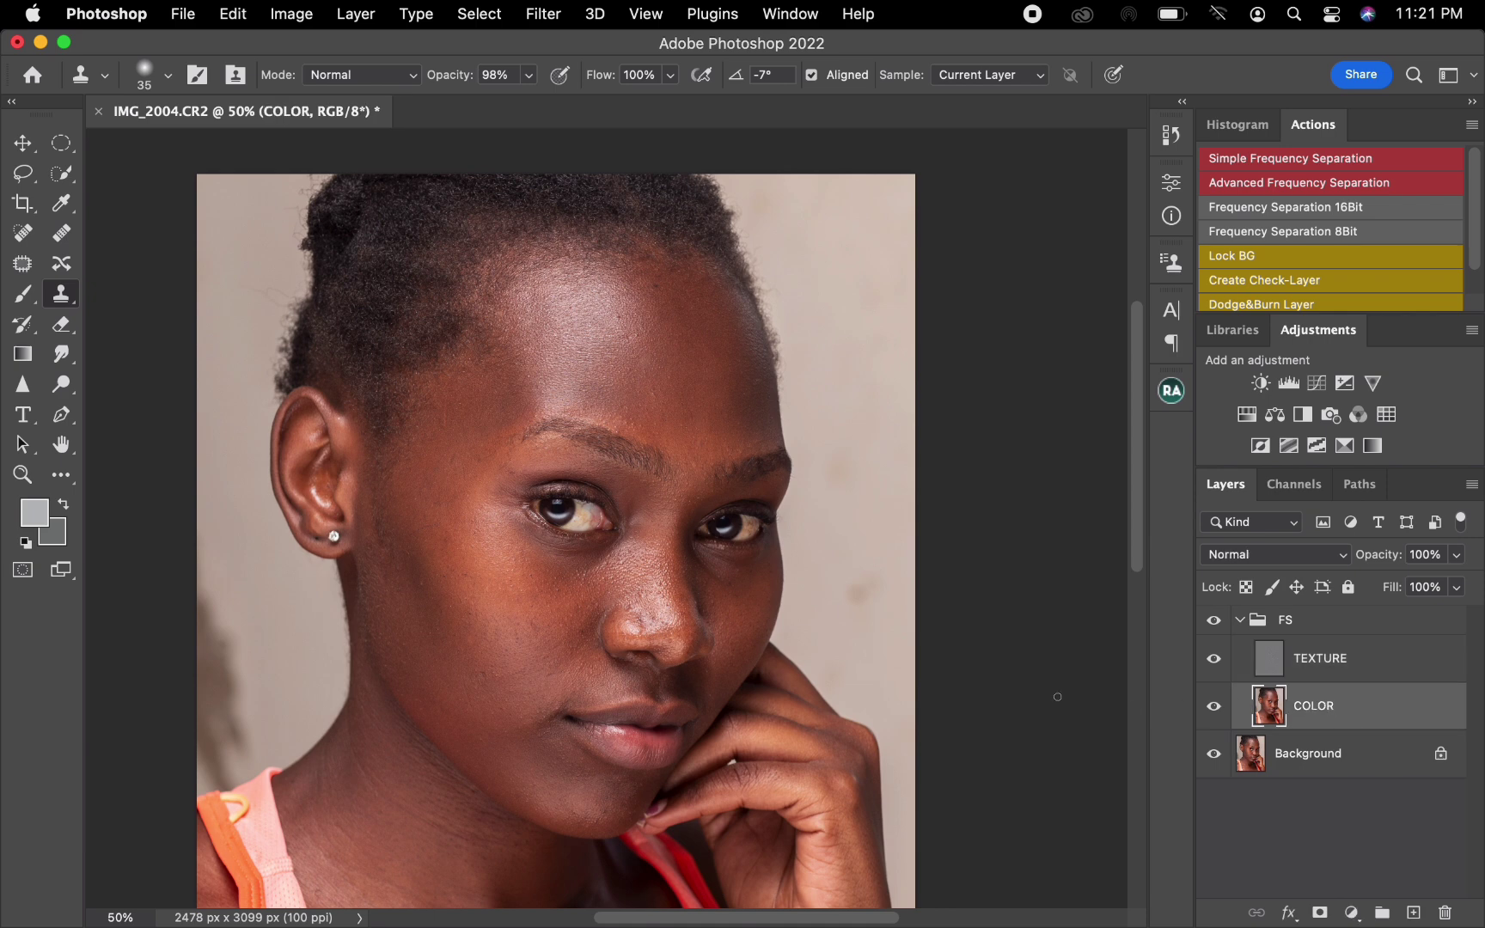
left_click(60, 476)
left_click(262, 77)
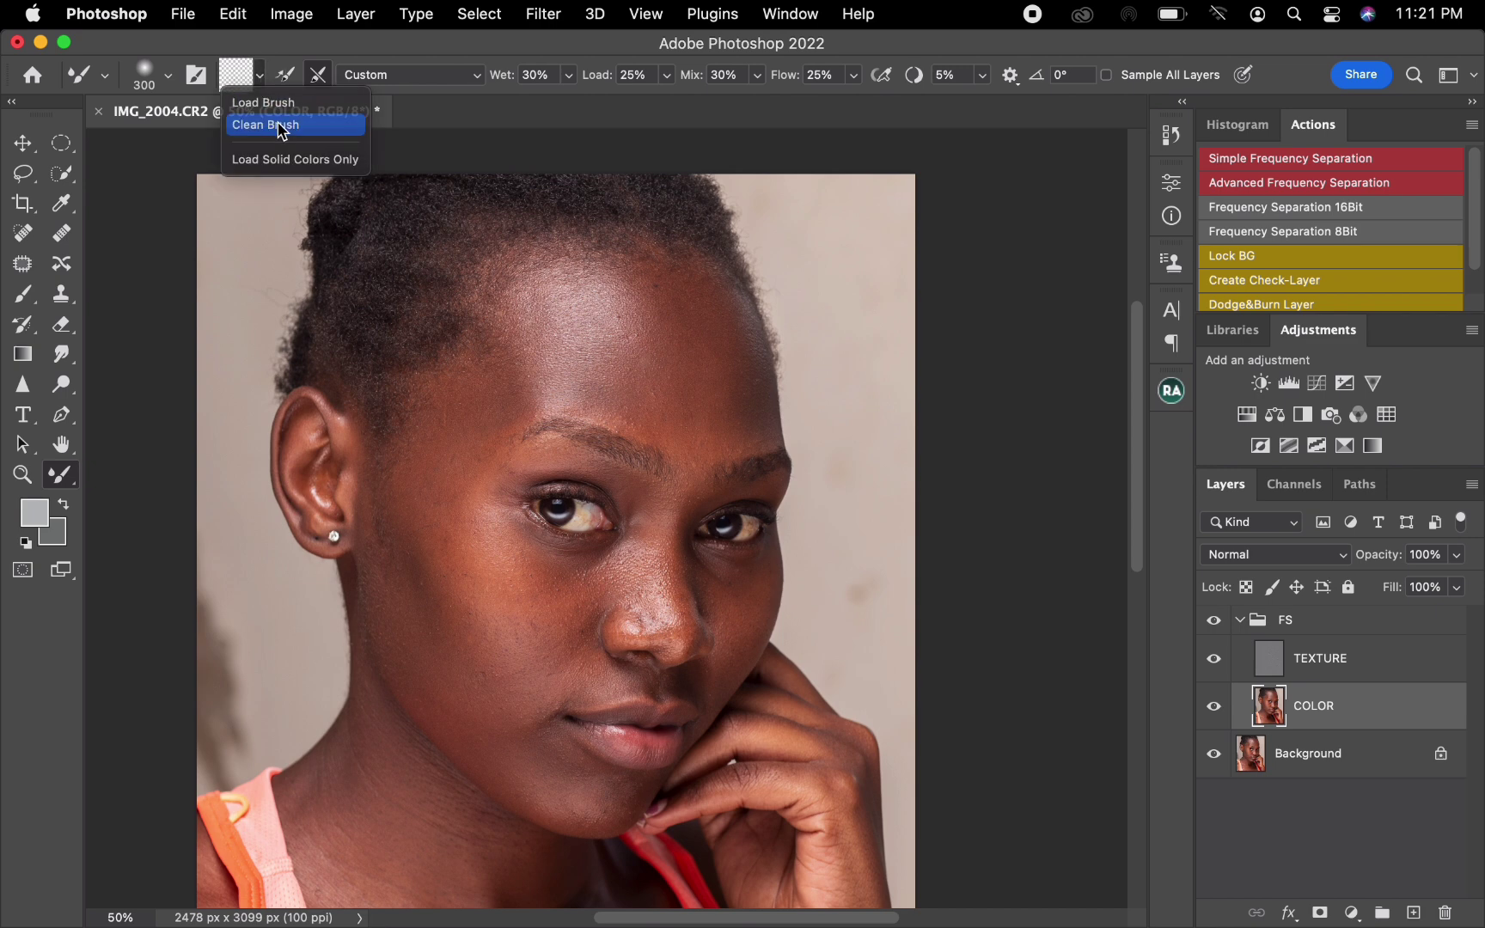
left_click(273, 126)
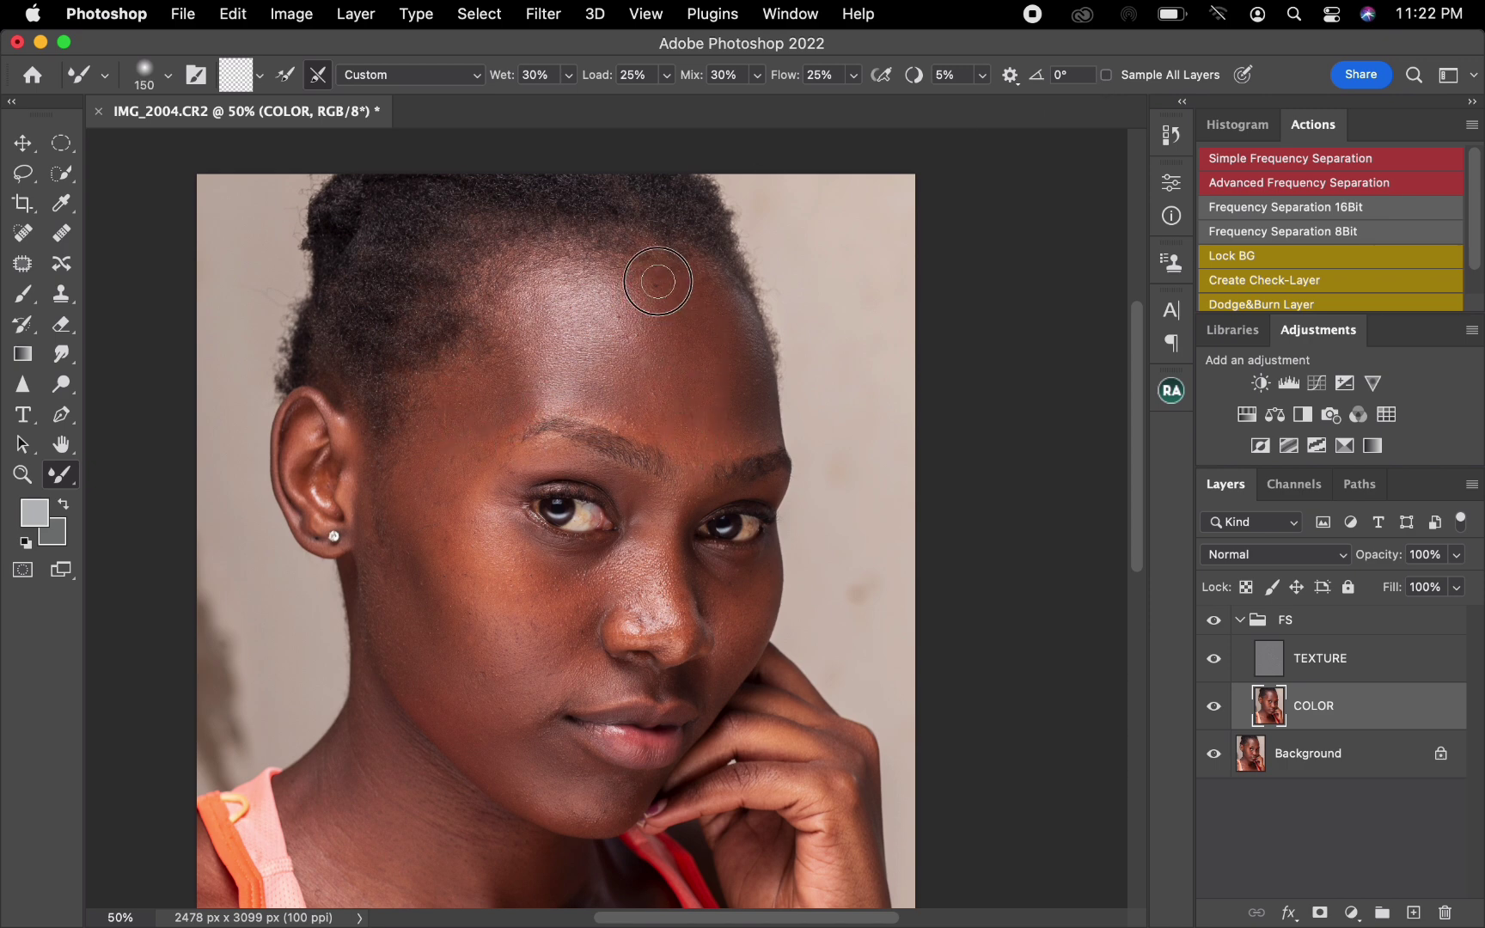
Blend the color tones across the central forehead on the COLOR layer with a 300-pixel Mixer Brush
key("bracketright")
key("bracketright")
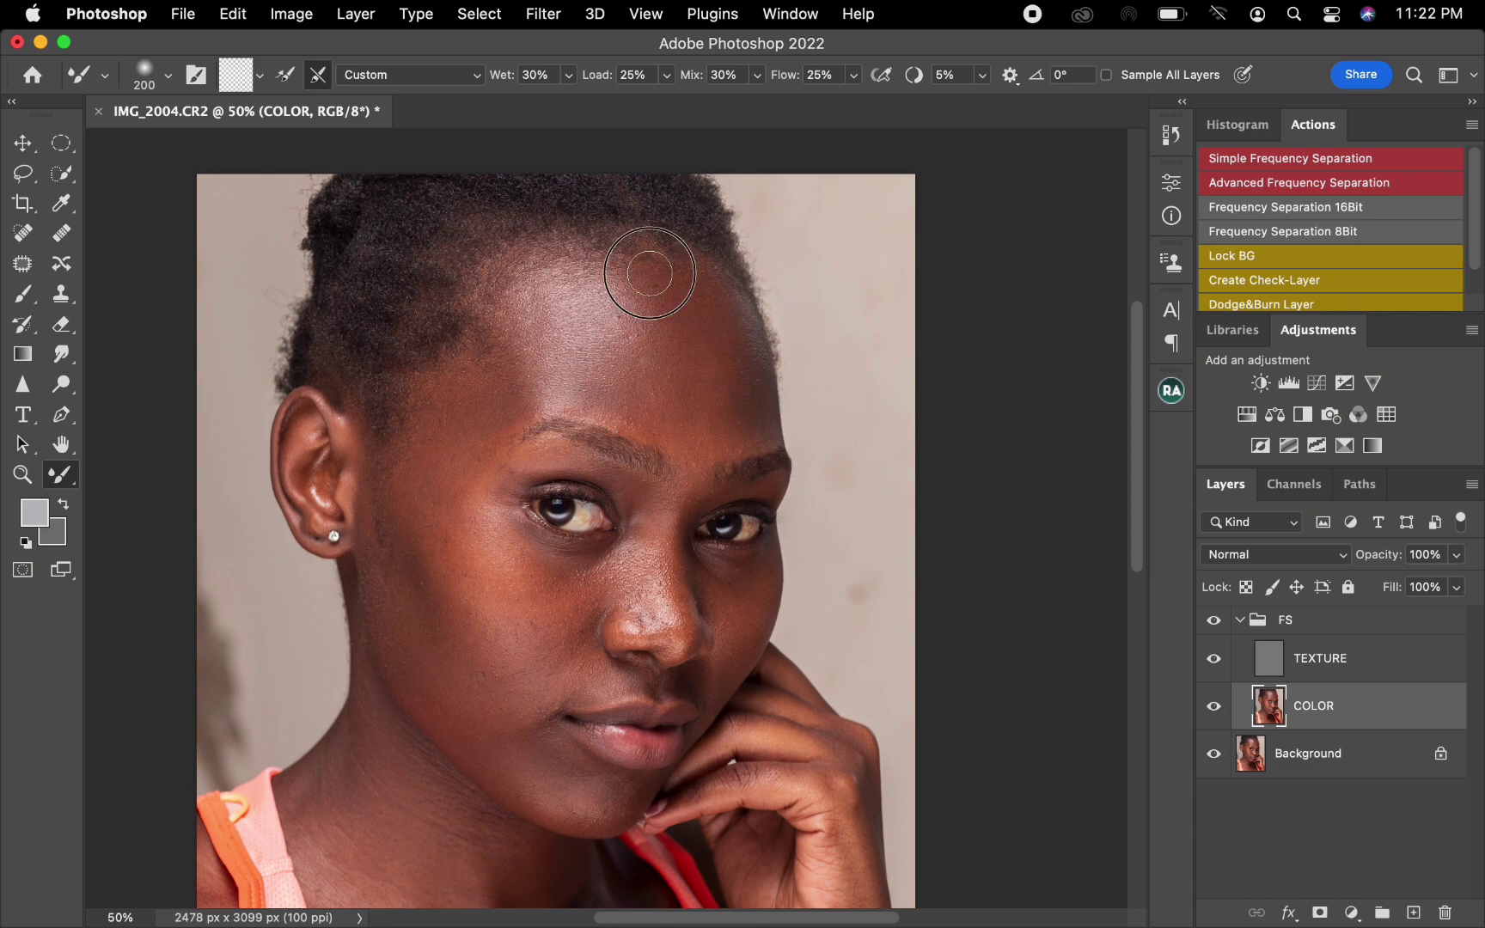
key("bracketright")
key("bracketright")
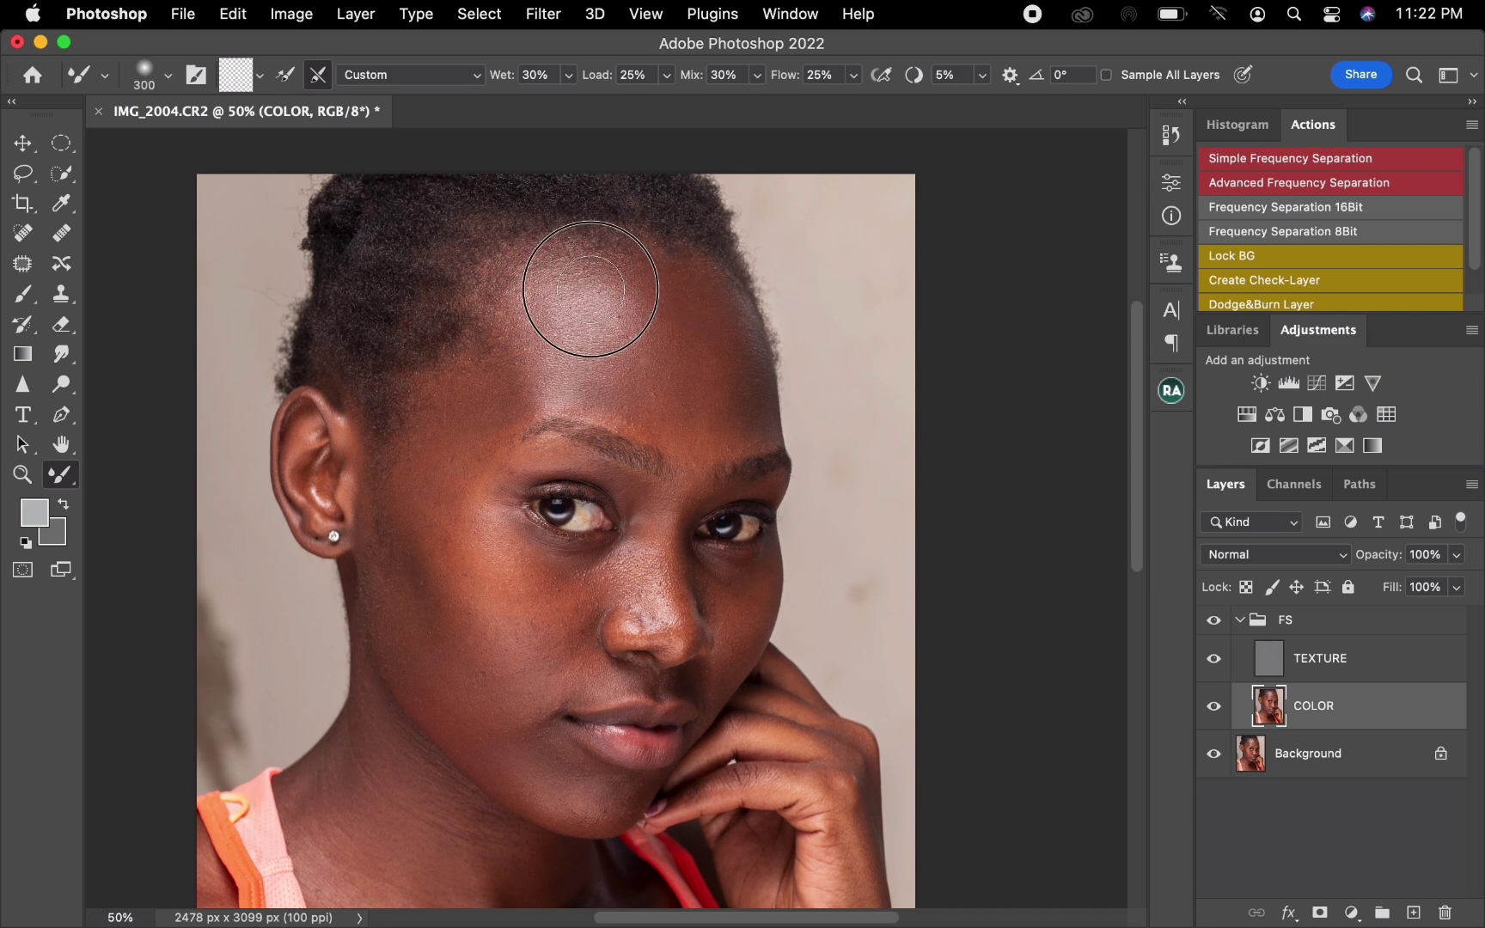
mouse_move(589, 301)
left_mouse_down()
mouse_move(673, 309)
mouse_move(660, 323)
mouse_move(698, 371)
mouse_move(754, 364)
mouse_move(739, 414)
mouse_move(746, 402)
left_mouse_up()
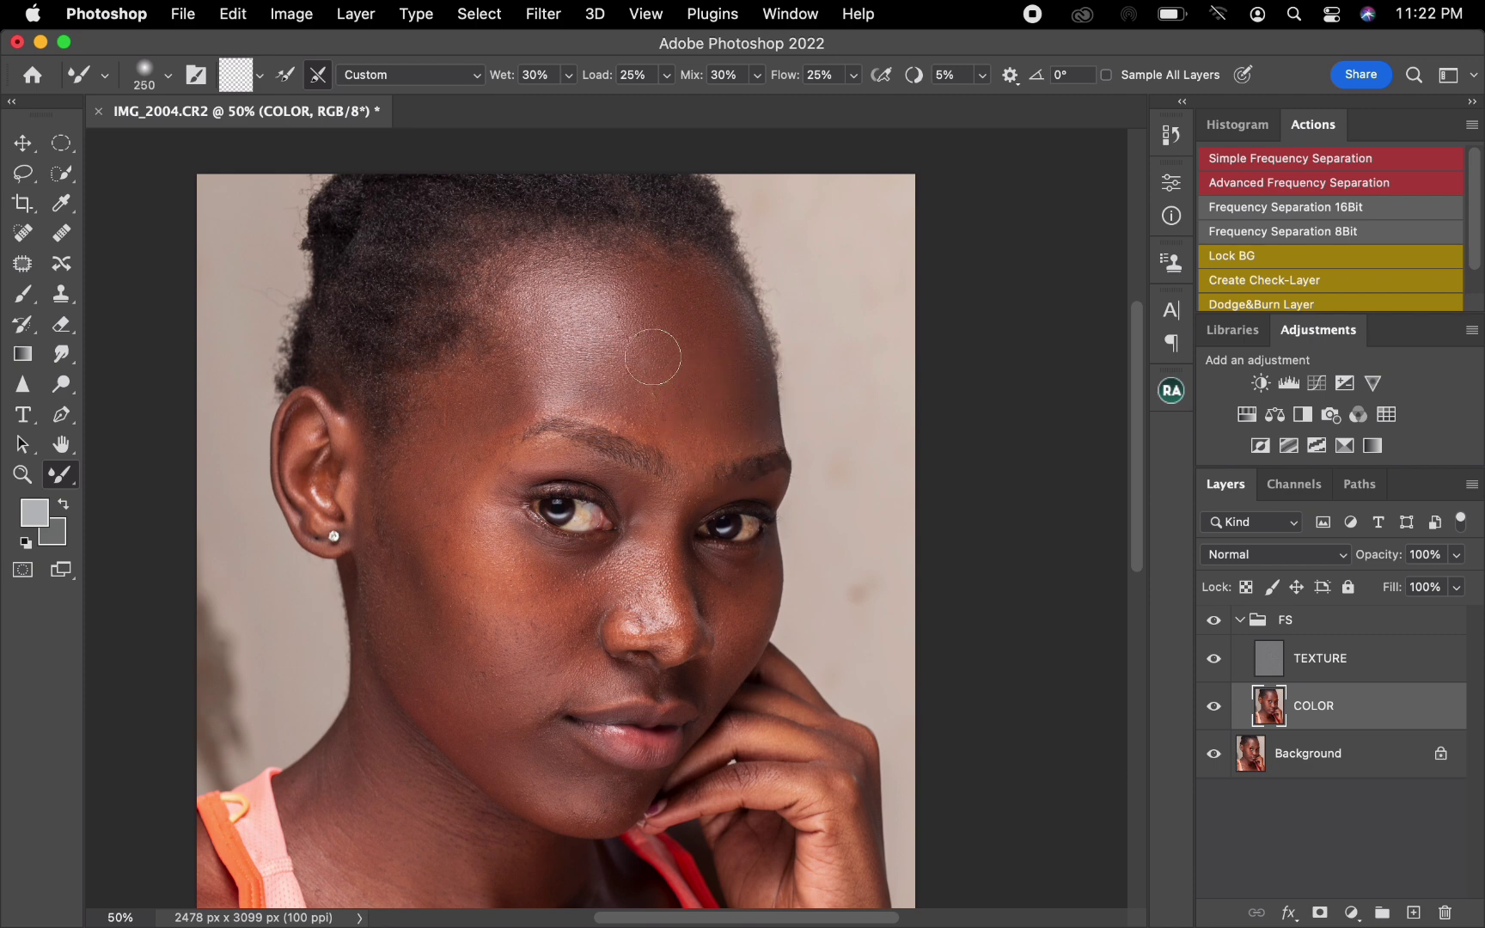
Smooth the lower forehead between the eyebrows with the Mixer Brush at around 250 pixels
key("bracketleft")
key("bracketleft")
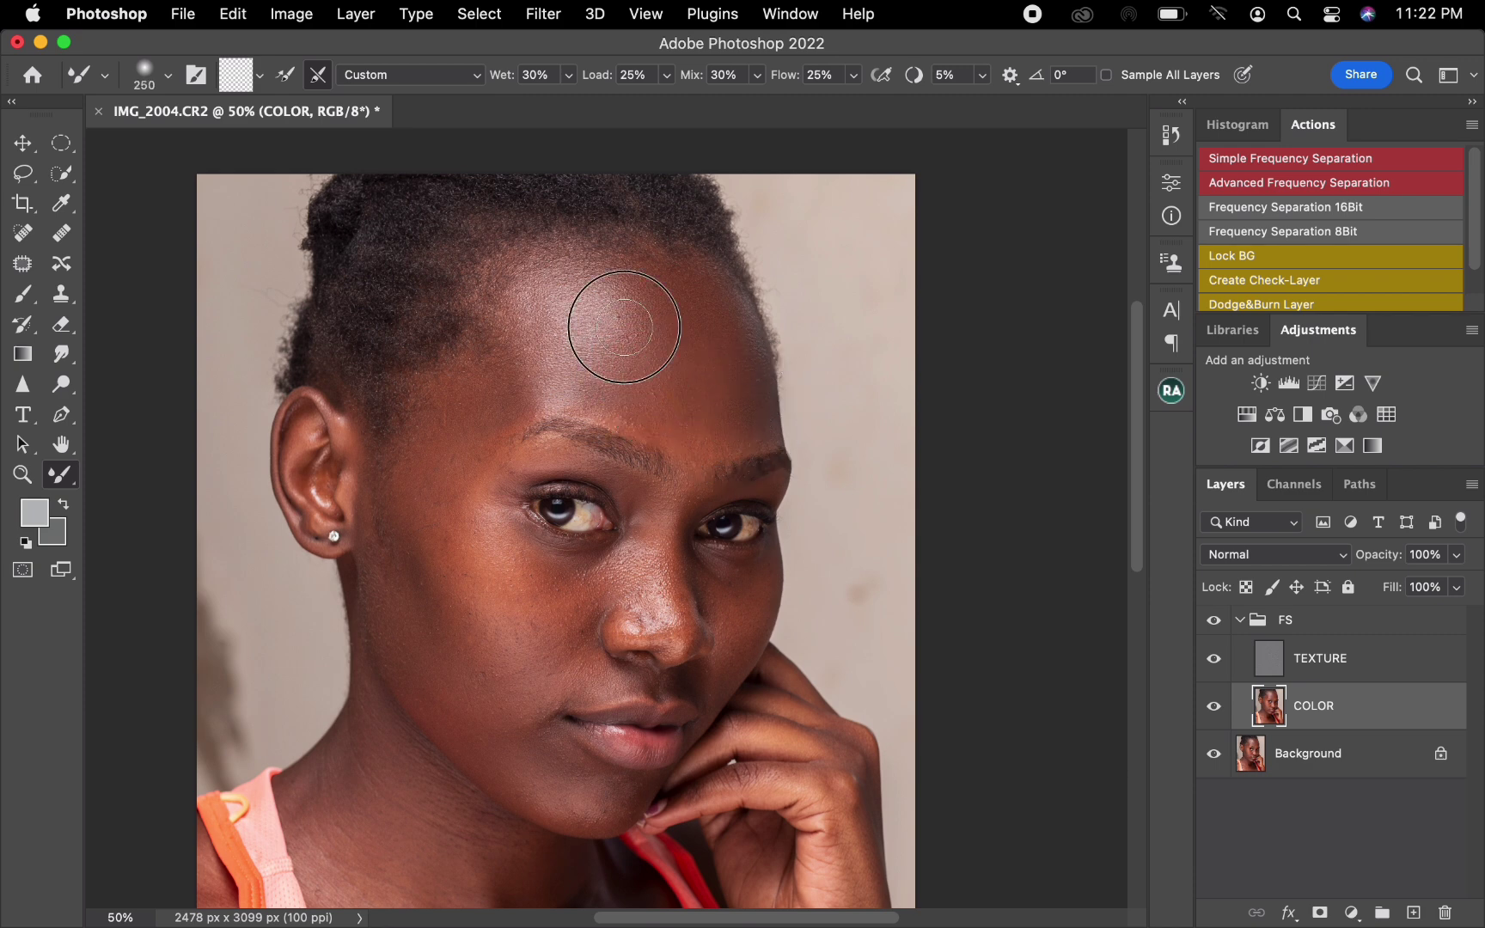
key("bracketright")
mouse_move(680, 427)
left_mouse_down()
mouse_move(691, 393)
mouse_move(669, 385)
mouse_move(663, 338)
mouse_move(646, 353)
mouse_move(609, 343)
mouse_move(611, 314)
mouse_move(583, 307)
mouse_move(592, 284)
mouse_move(507, 357)
mouse_move(493, 354)
mouse_move(500, 302)
mouse_move(528, 370)
mouse_move(521, 392)
mouse_move(573, 378)
mouse_move(604, 391)
mouse_move(617, 424)
mouse_move(690, 438)
left_mouse_up()
Blend the forehead tones outward toward the ear-side temple with the Mixer Brush
key("bracketleft")
key("bracketleft")
key("bracketright")
key("bracketright")
key("bracketright")
key("bracketright")
mouse_move(563, 329)
left_mouse_down()
mouse_move(591, 373)
mouse_move(616, 294)
mouse_move(527, 342)
mouse_move(525, 379)
mouse_move(435, 394)
mouse_move(411, 437)
left_mouse_up()
Resize the Mixer Brush and smooth the color transition at the side of the face next to the ear
key("bracketleft")
key("bracketleft")
key("bracketleft")
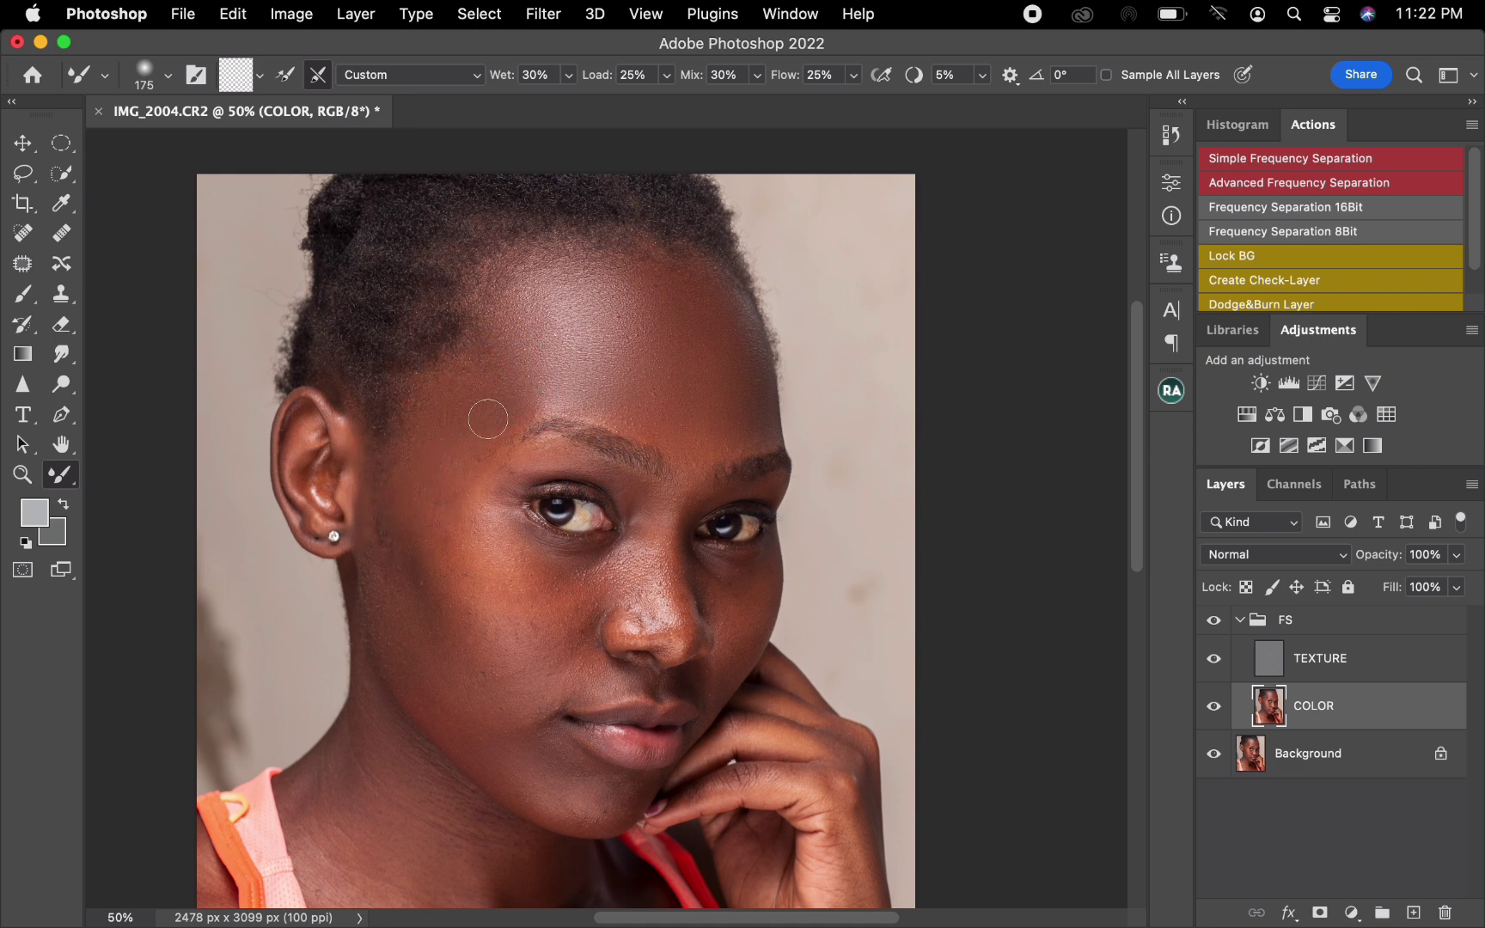
key("bracketright")
key("bracketright")
mouse_move(367, 466)
left_mouse_down()
mouse_move(348, 430)
mouse_move(362, 512)
mouse_move(349, 499)
left_mouse_up()
Even out the forehead tones above the outer end of the ear-side eyebrow with a 300-pixel Mixer Brush
key("bracketright")
key("bracketright")
key("bracketright")
key("bracketright")
key("bracketright")
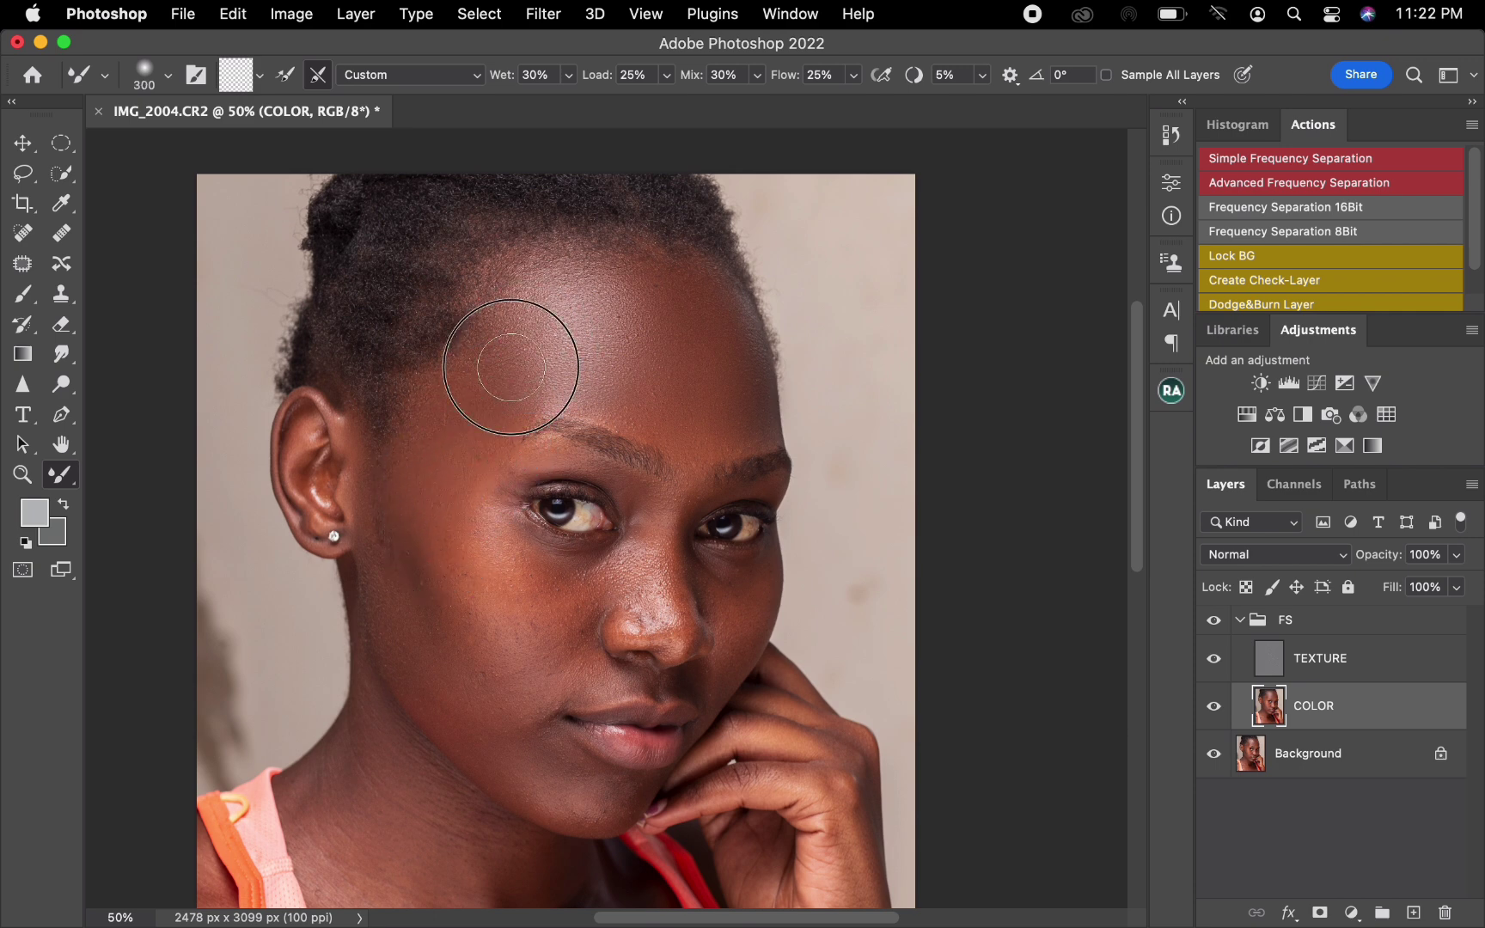
Blend the skin around the ear-side eye and under its eyebrow with a 100 to 125-pixel Mixer Brush
key("bracketleft")
key("bracketleft")
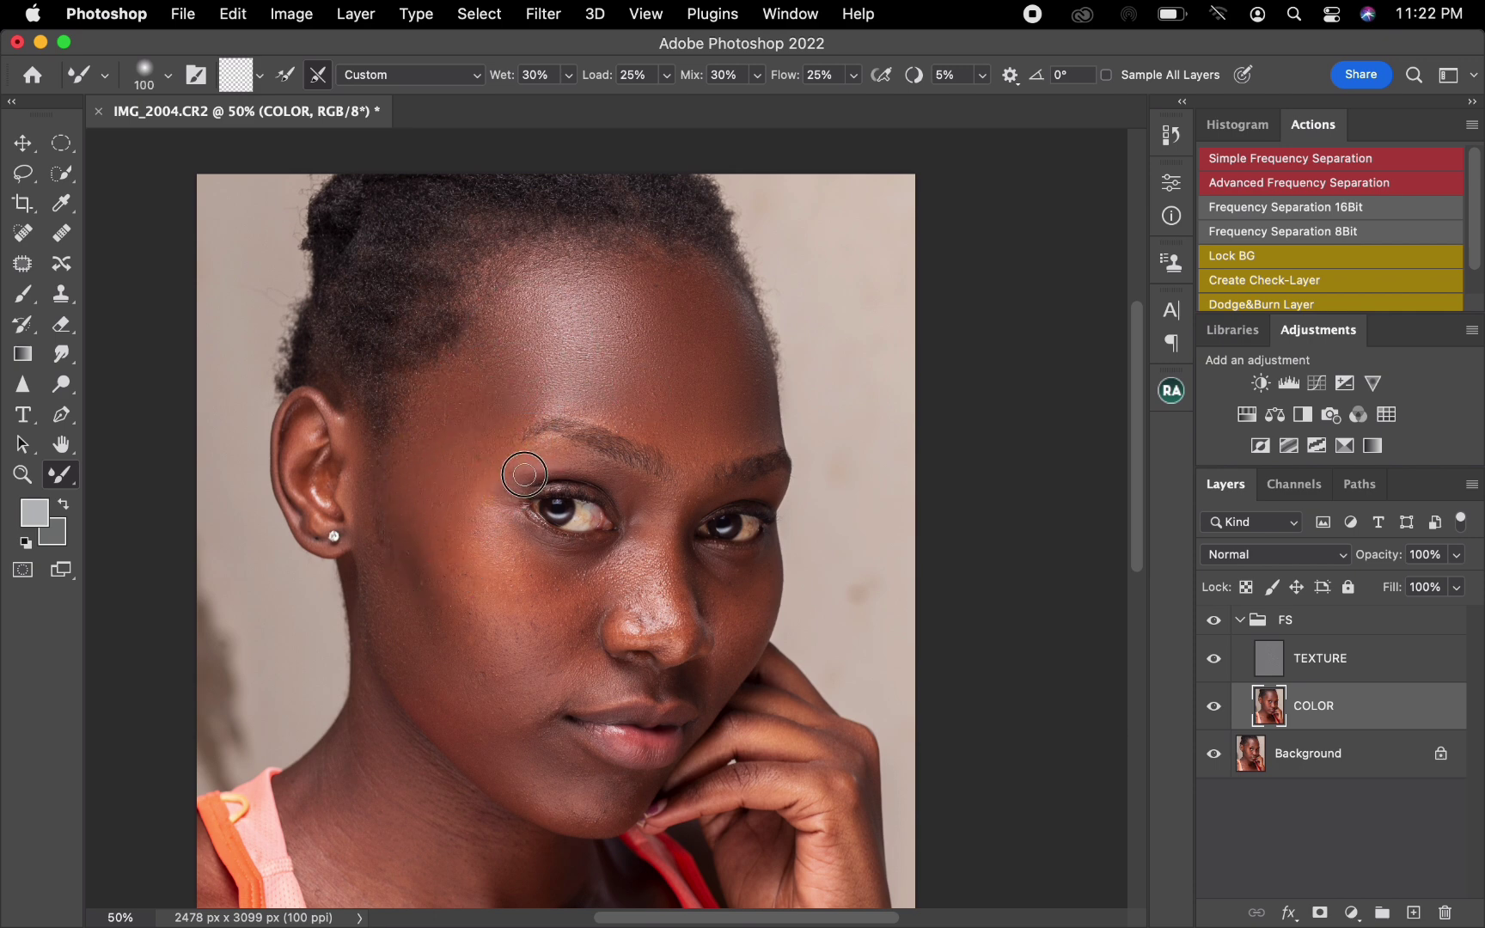
key("bracketright")
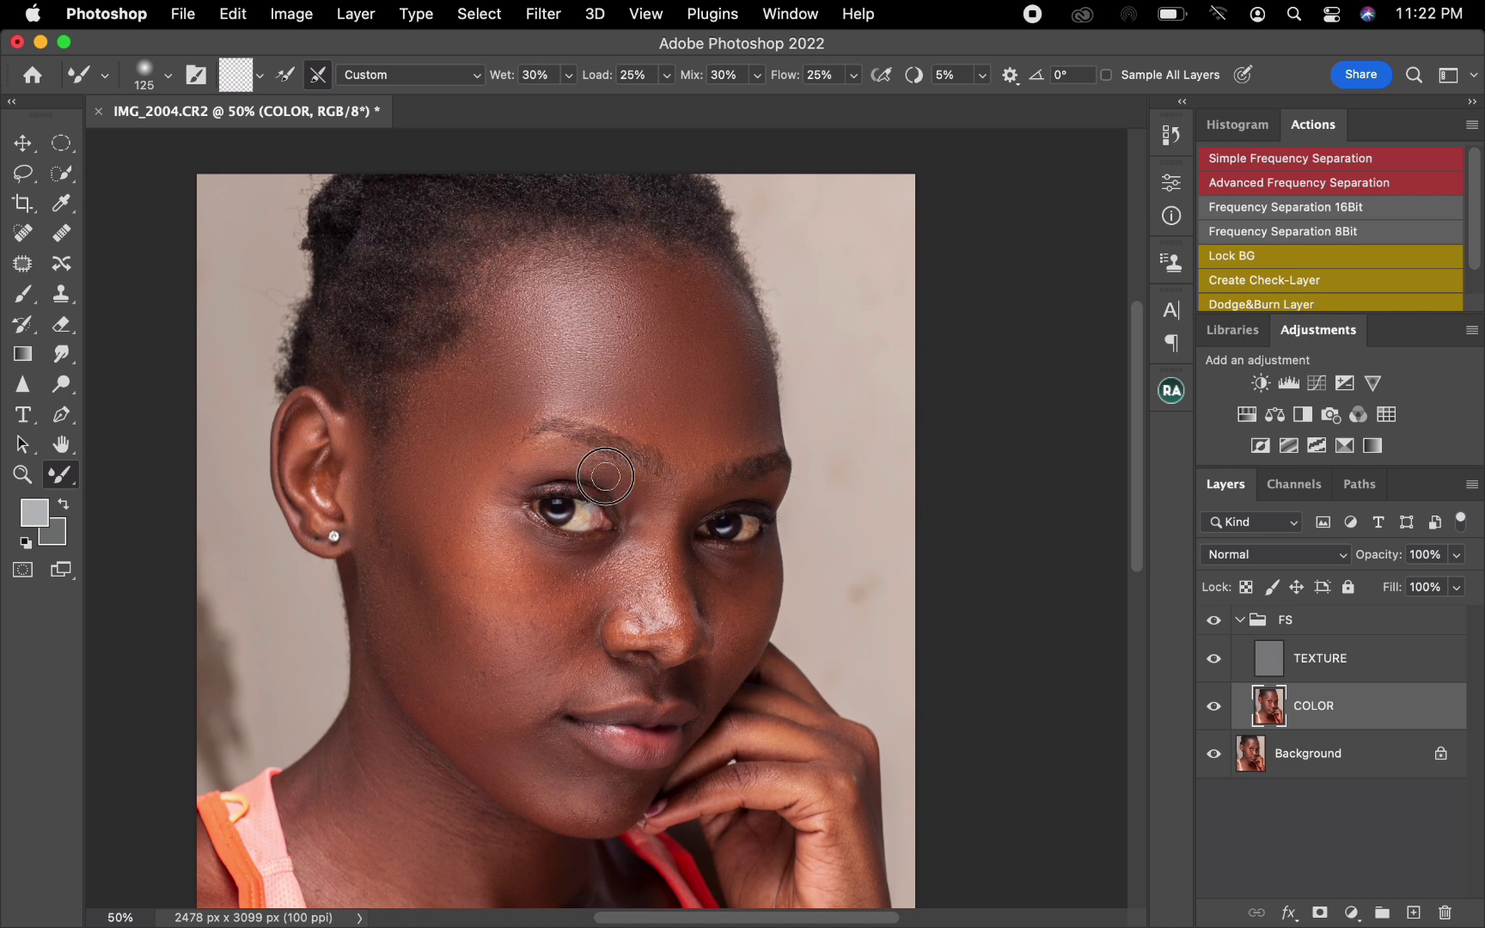
key("bracketleft")
key("bracketright")
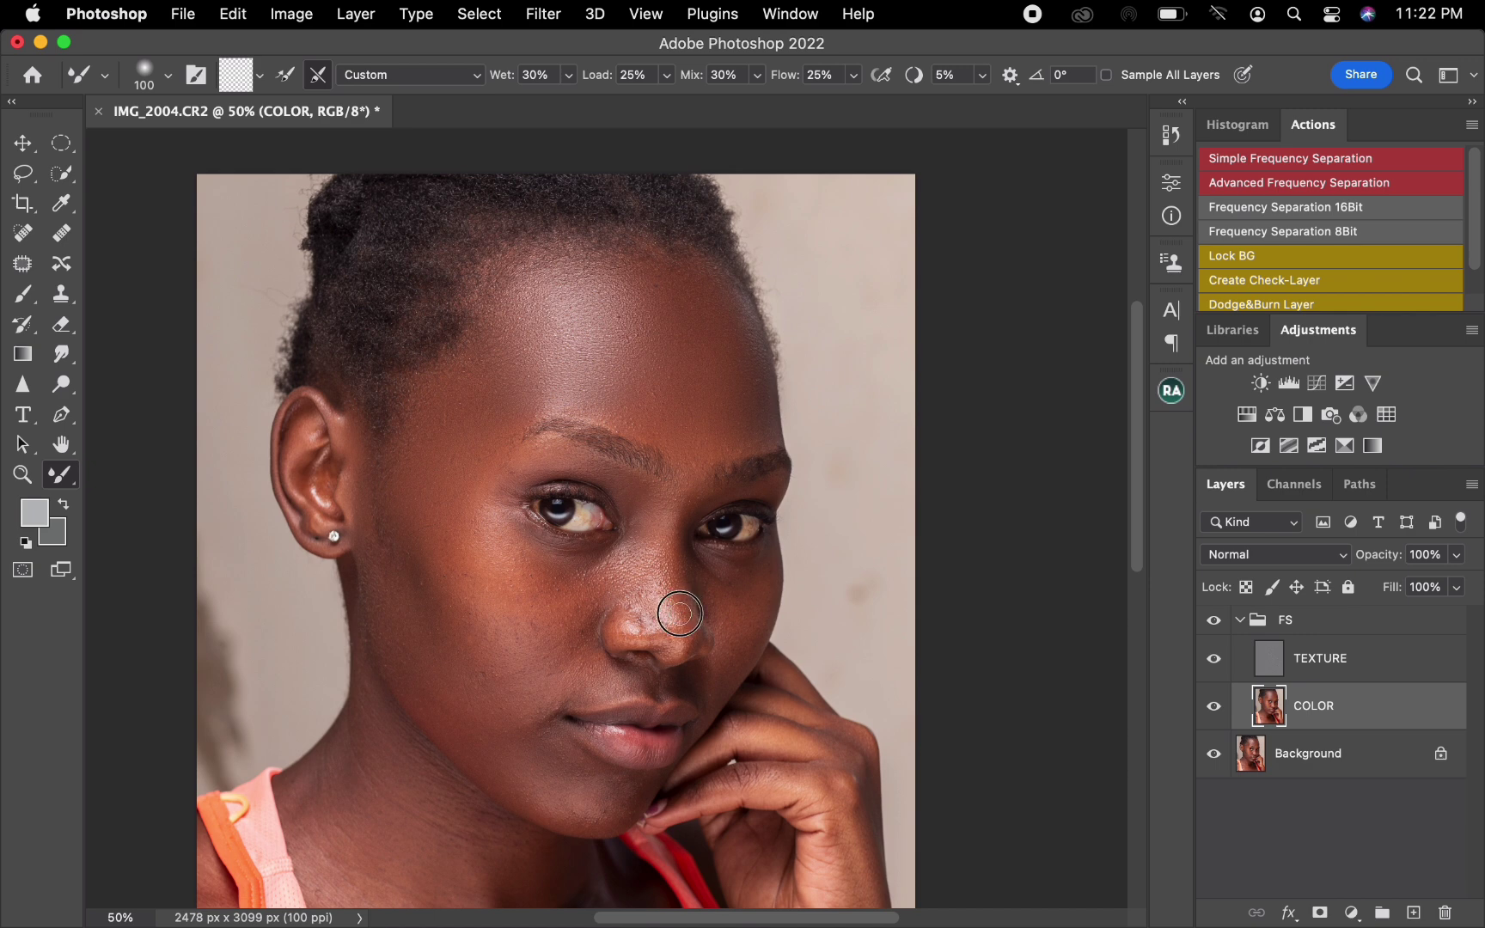
Smooth the highlights on the nose with a 90 to 100-pixel Mixer Brush
key("bracketright")
key("bracketright")
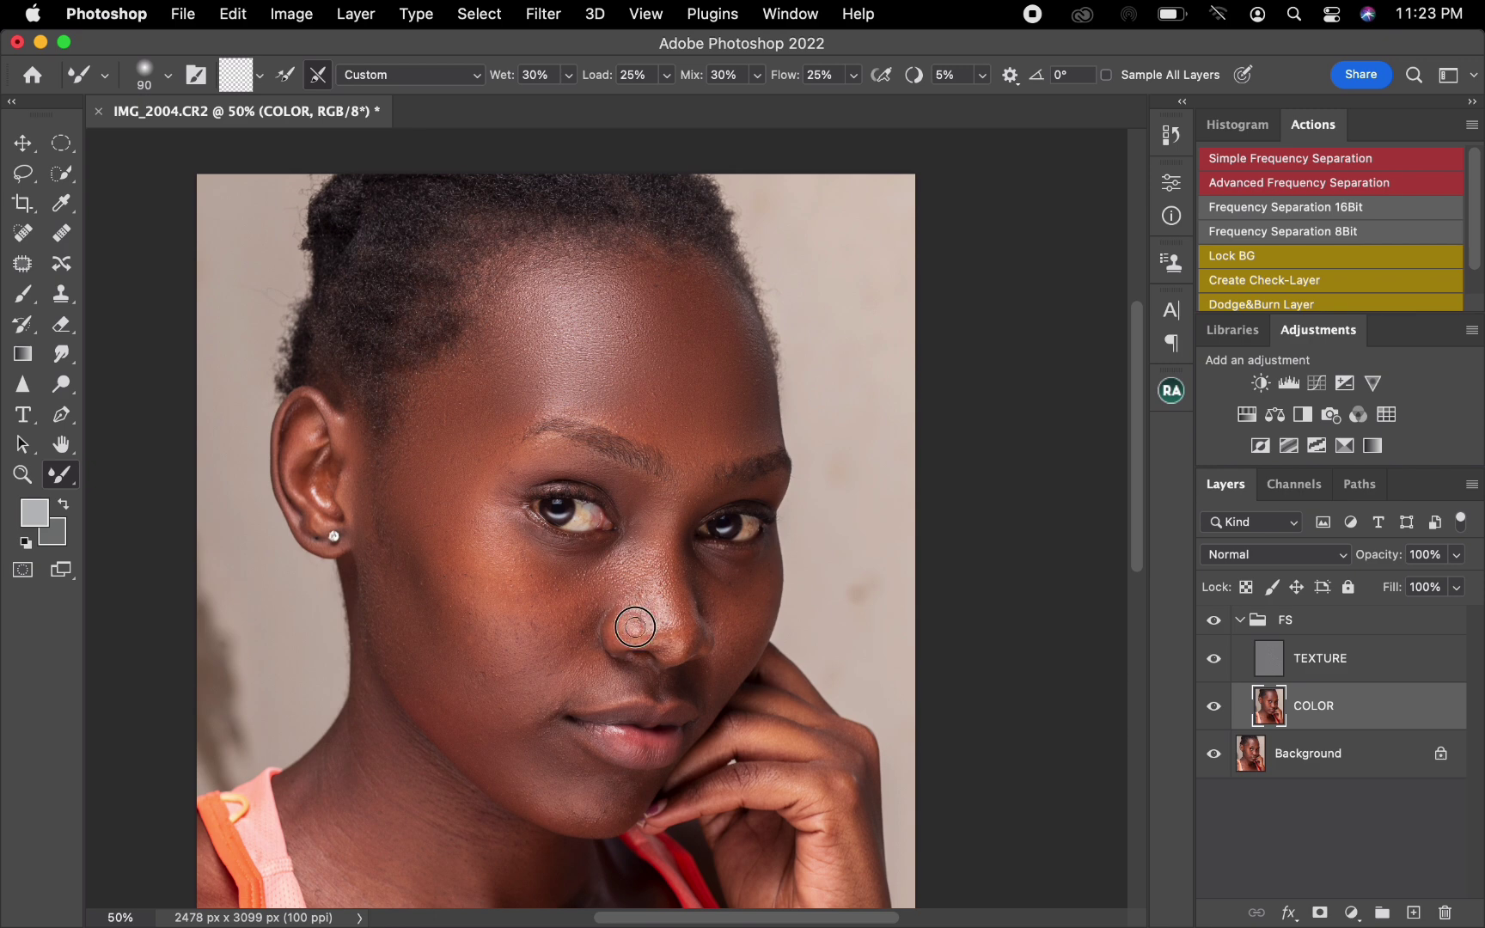
key("bracketright")
left_click_drag(662, 625, 691, 642)
key("bracketright")
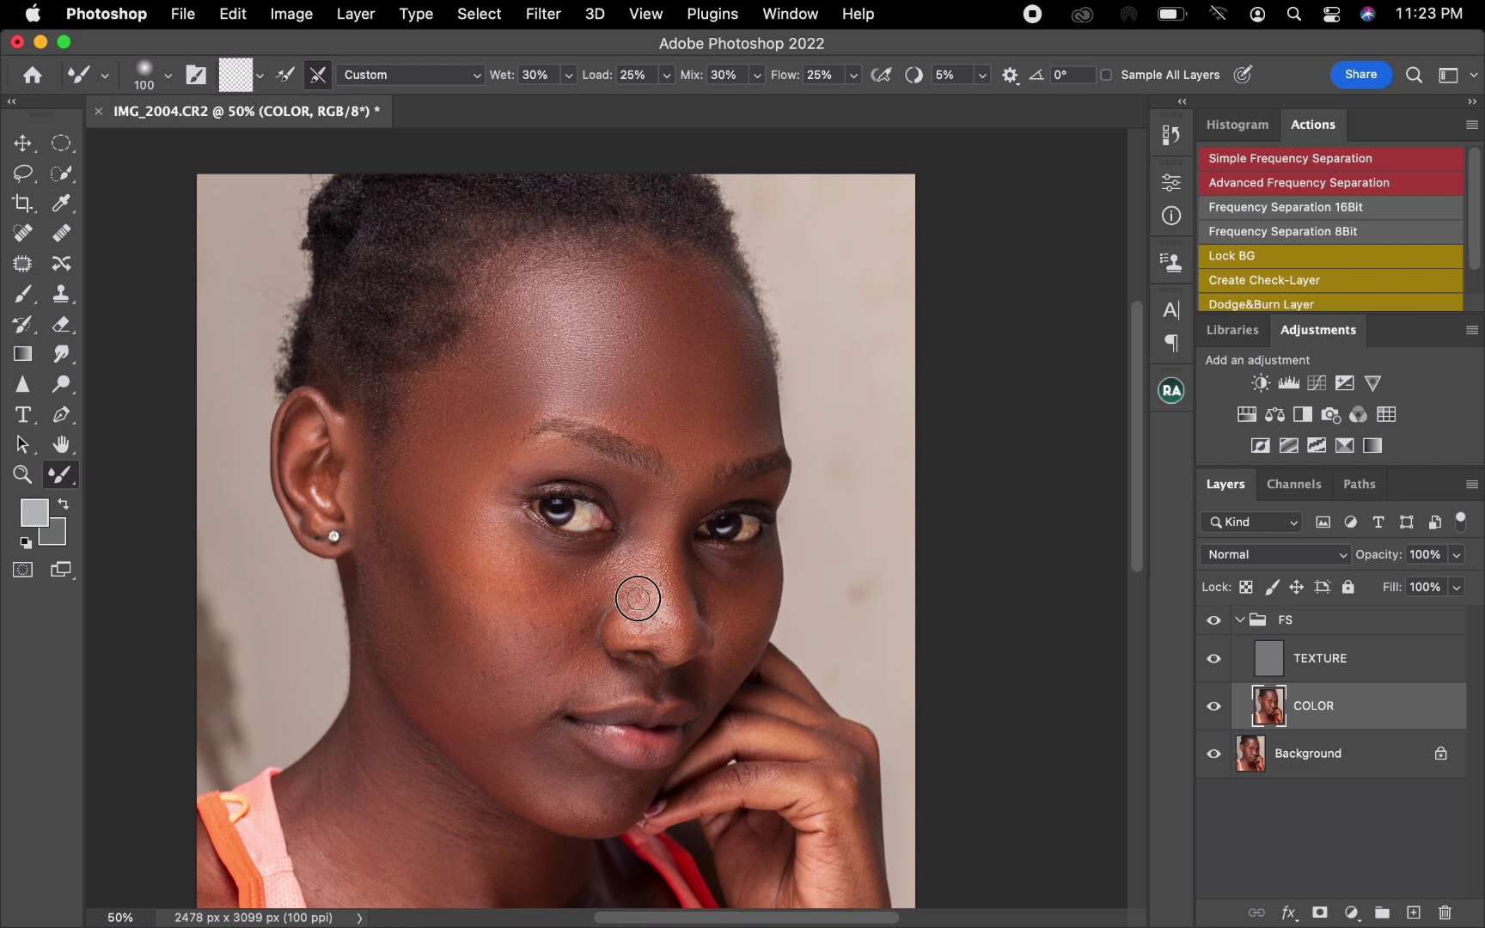
Blend the tones across the ear-side cheek, enlarging the Mixer Brush to 300 pixels
key("bracketright")
key("bracketright")
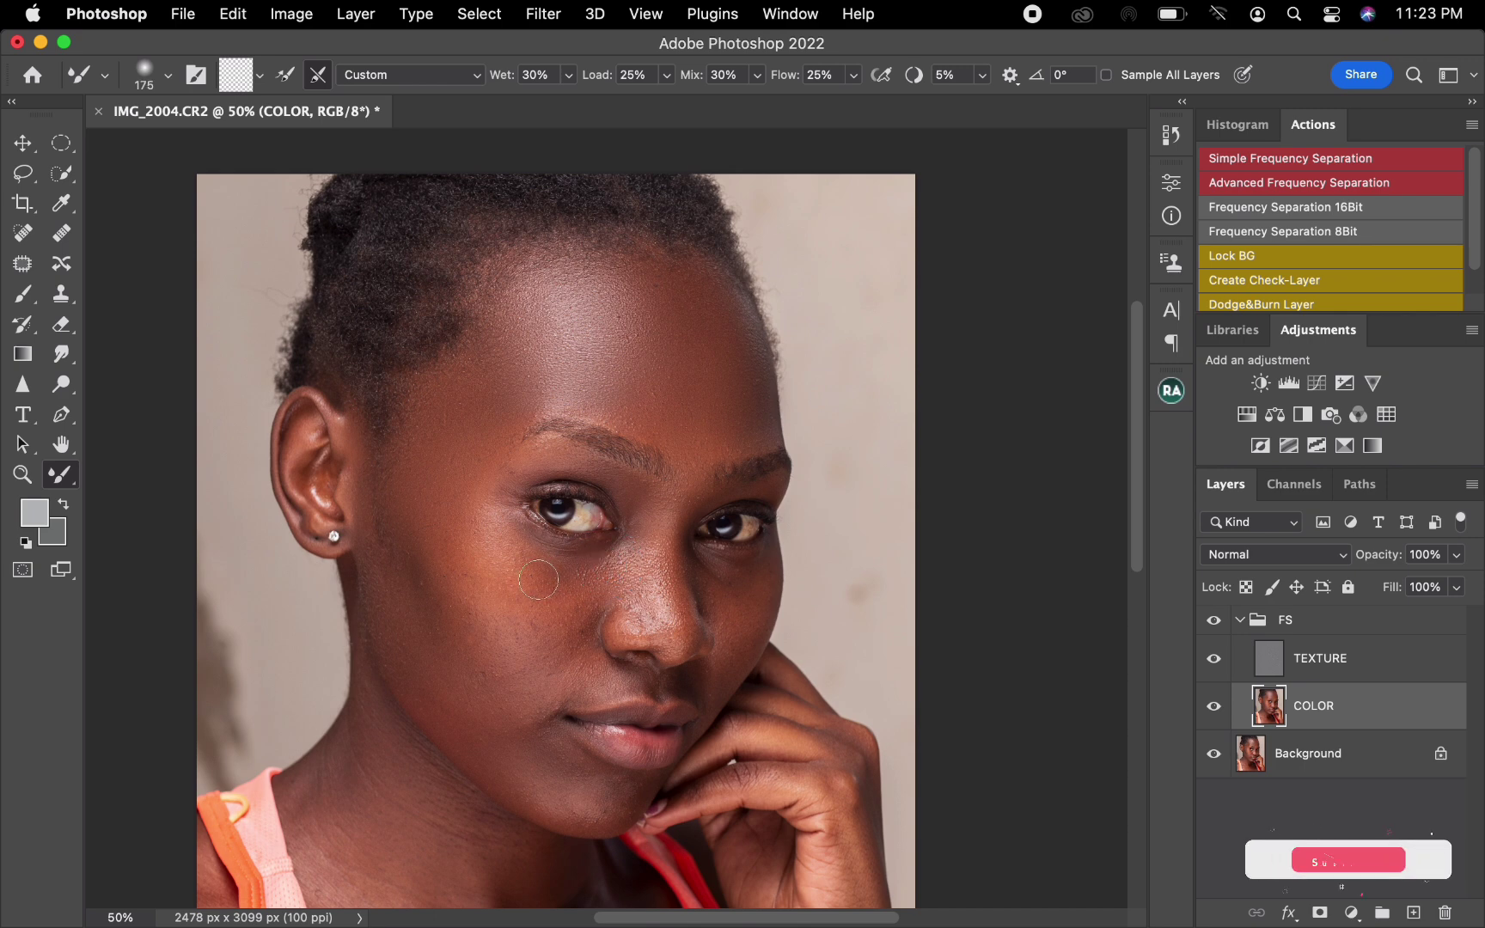
key("bracketright")
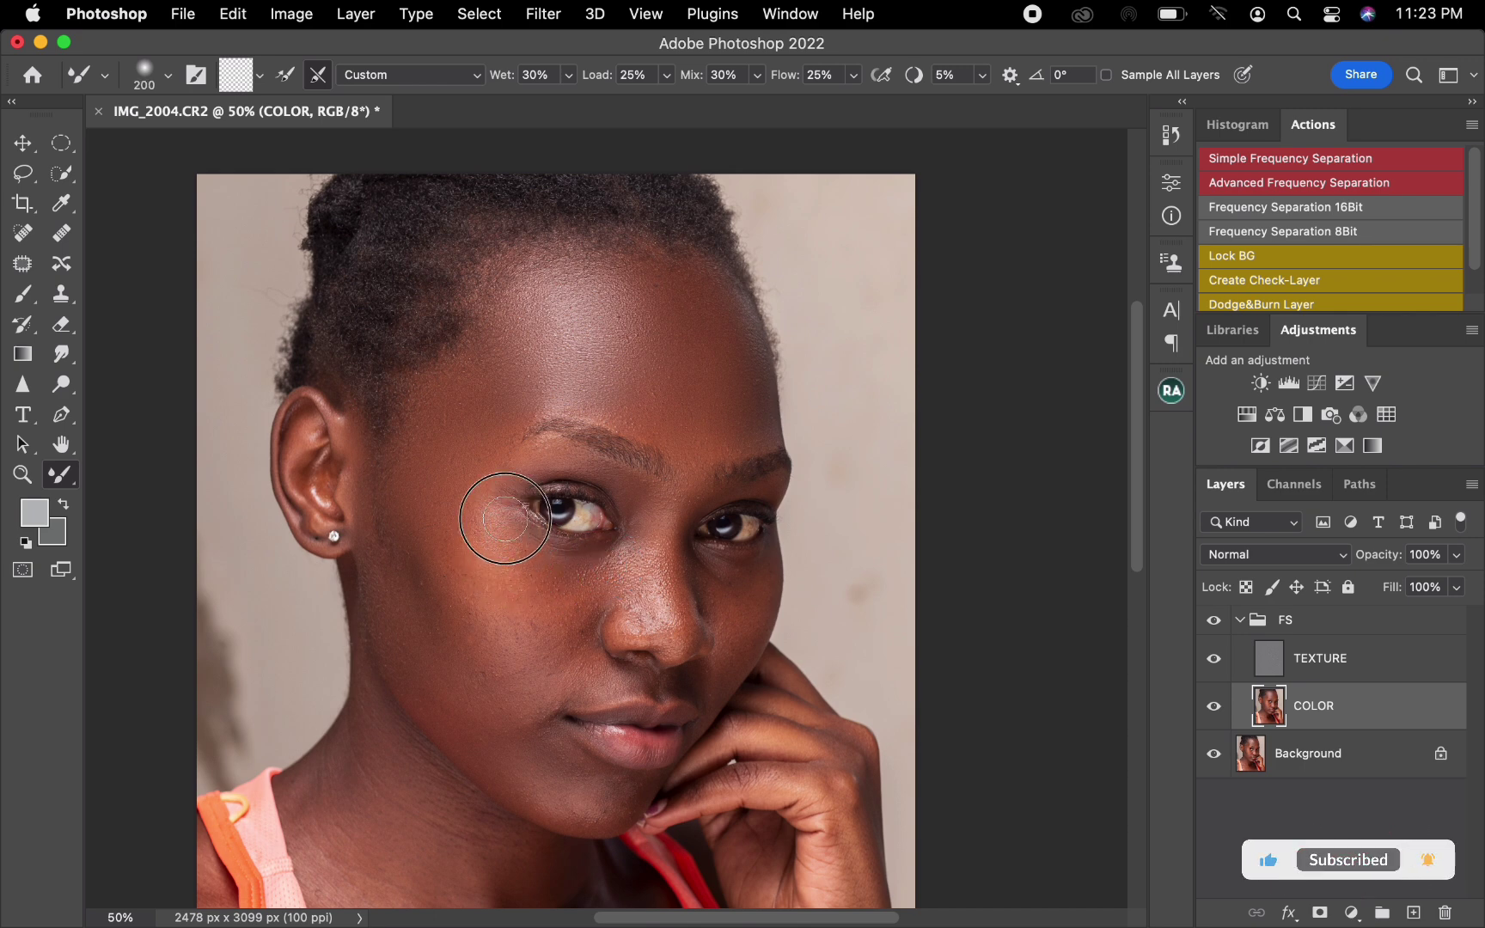
key("bracketright")
key("bracketright")
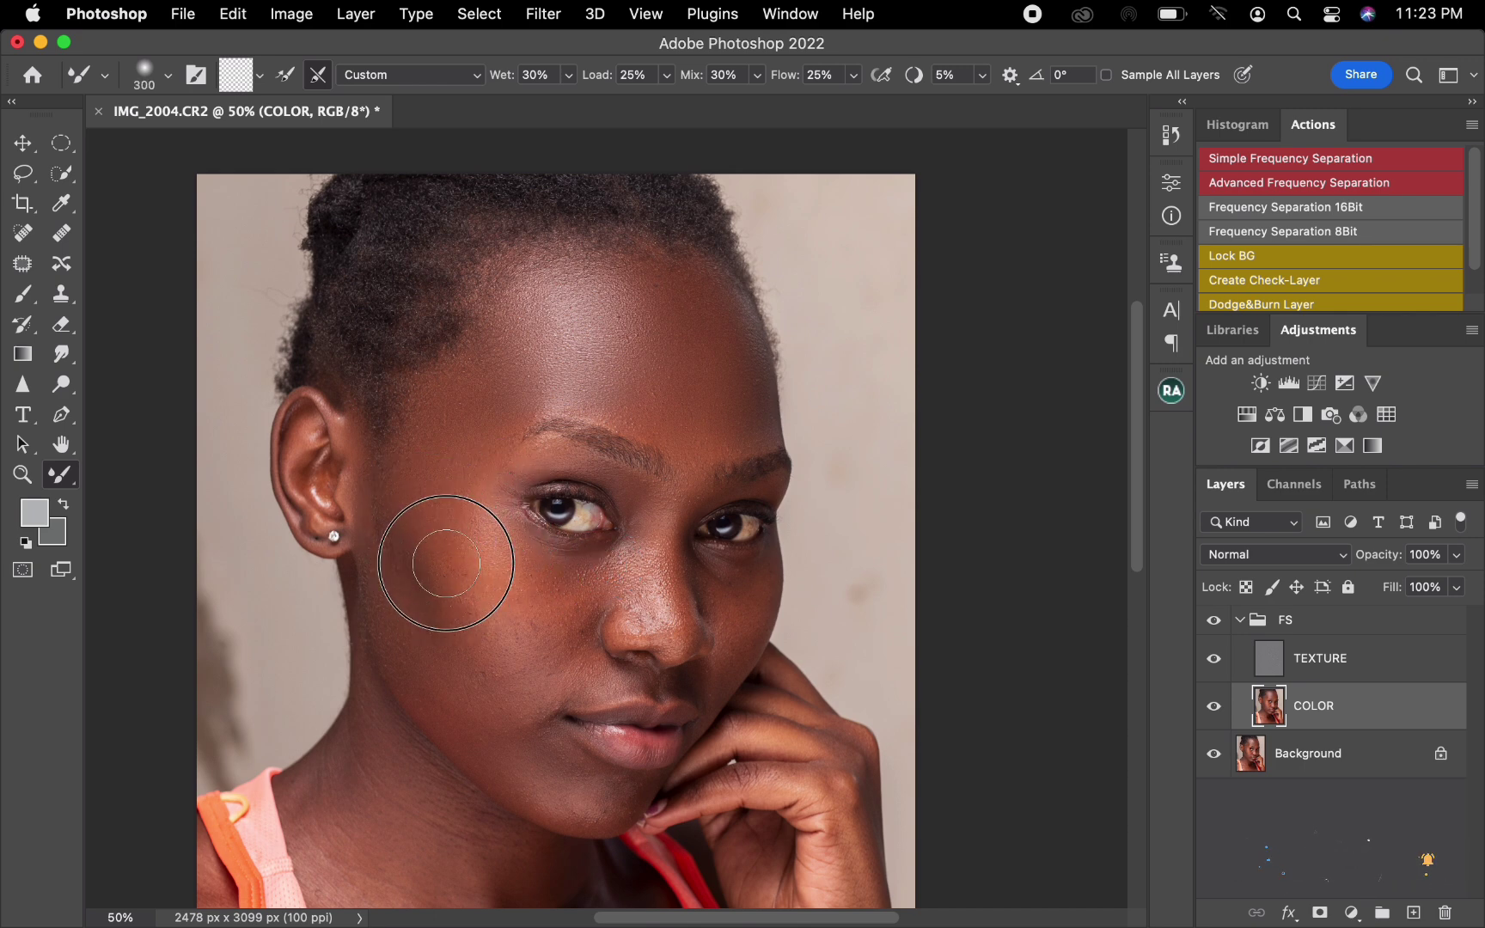
mouse_move(458, 607)
left_mouse_down()
mouse_move(482, 648)
mouse_move(559, 598)
left_mouse_up()
Blend the lower cheek and jaw with a 200-pixel Mixer Brush, then toggle the FS group's visibility to compare the retouch
key("bracketleft")
key("bracketleft")
key("bracketleft")
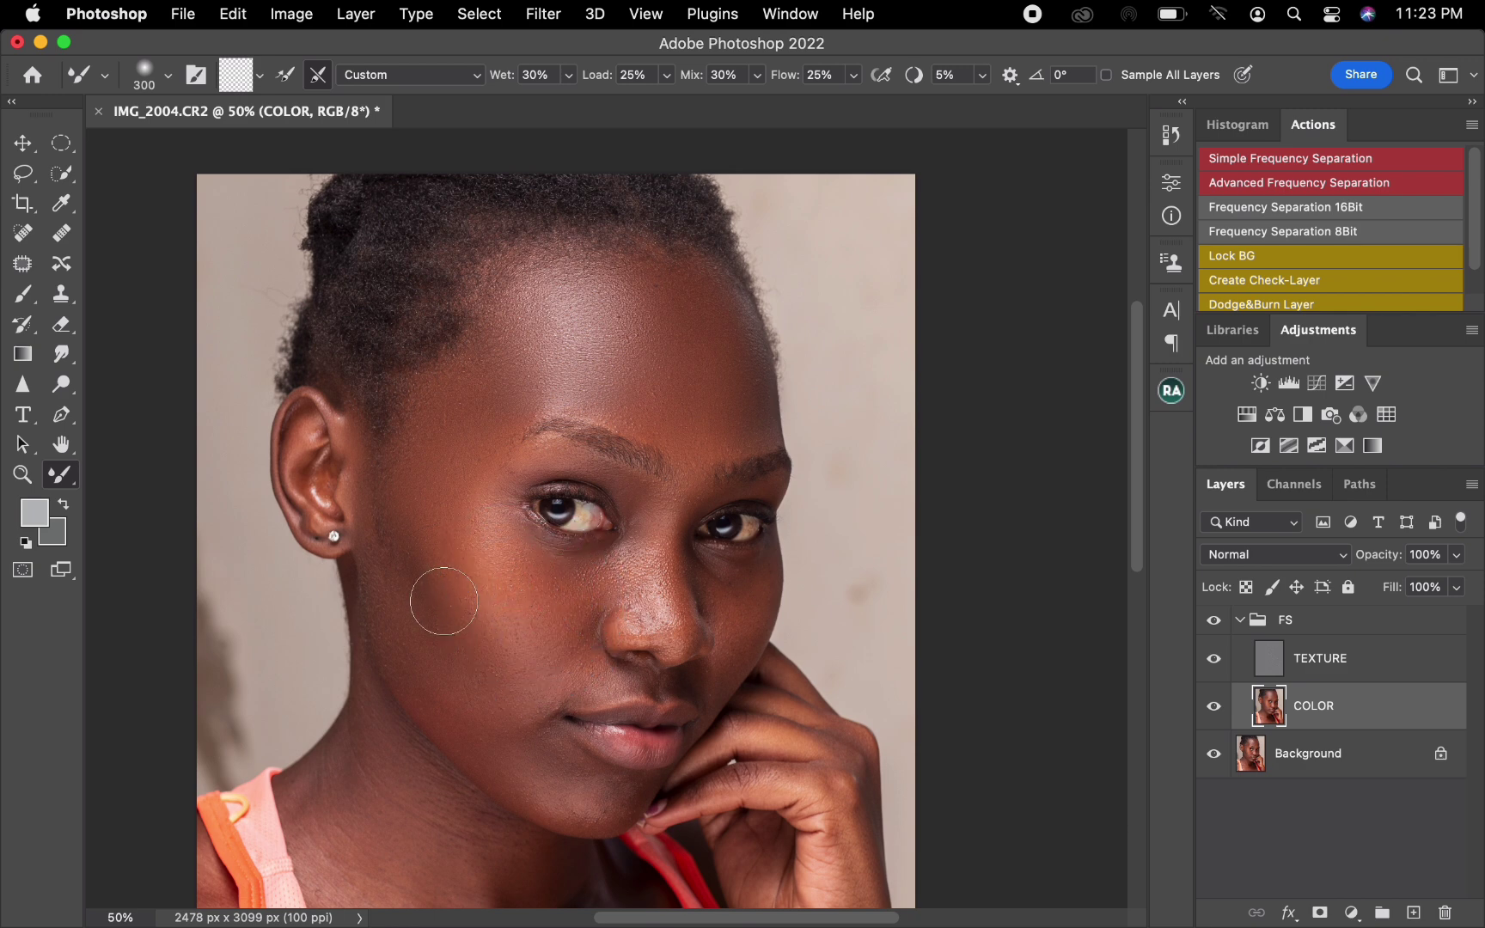
key("bracketright")
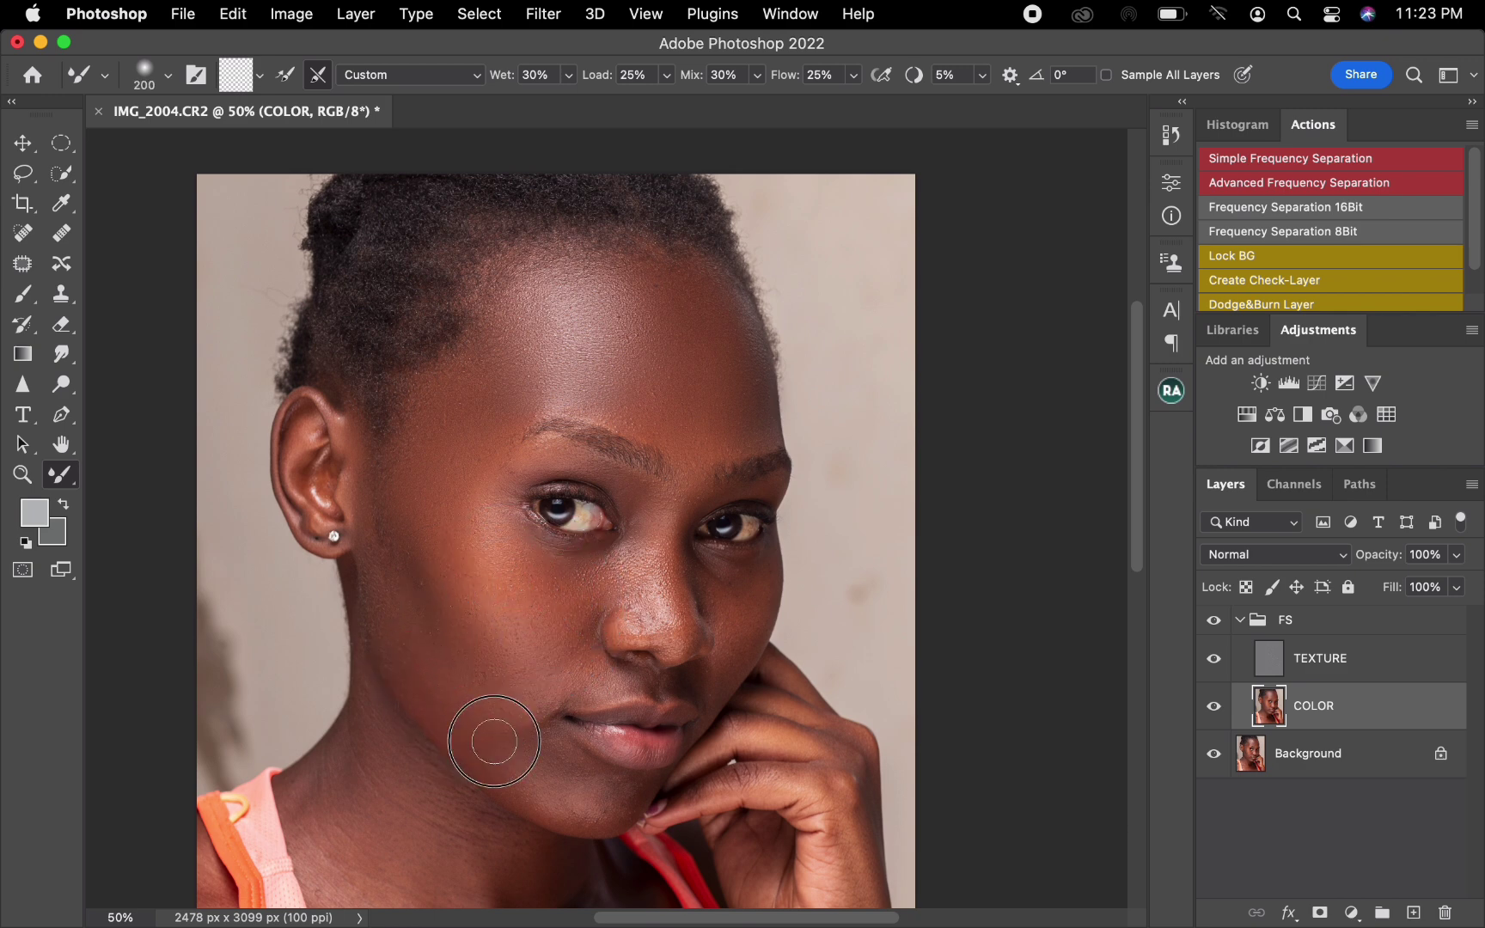
mouse_move(530, 739)
left_mouse_down()
mouse_move(566, 773)
mouse_move(540, 745)
left_mouse_up()
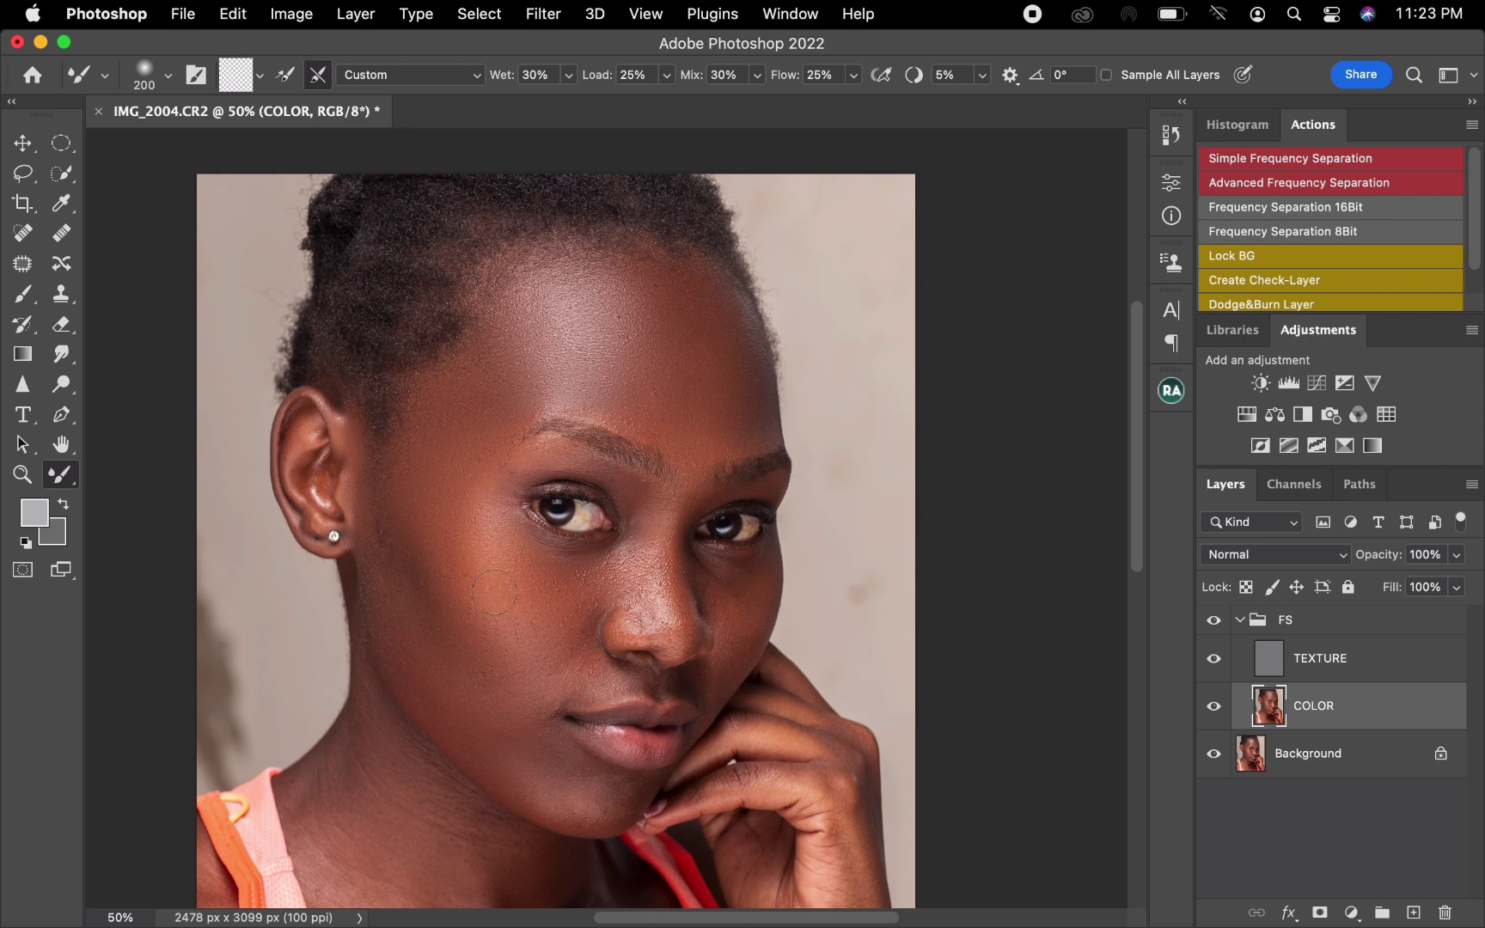
left_click(1214, 622)
left_click(1214, 623)
Smooth the color transitions on the chin and along the ear-side jaw with a 175 to 200-pixel Mixer Brush
key("bracketright")
key("bracketright")
key("bracketright")
key("bracketright")
key("bracketright")
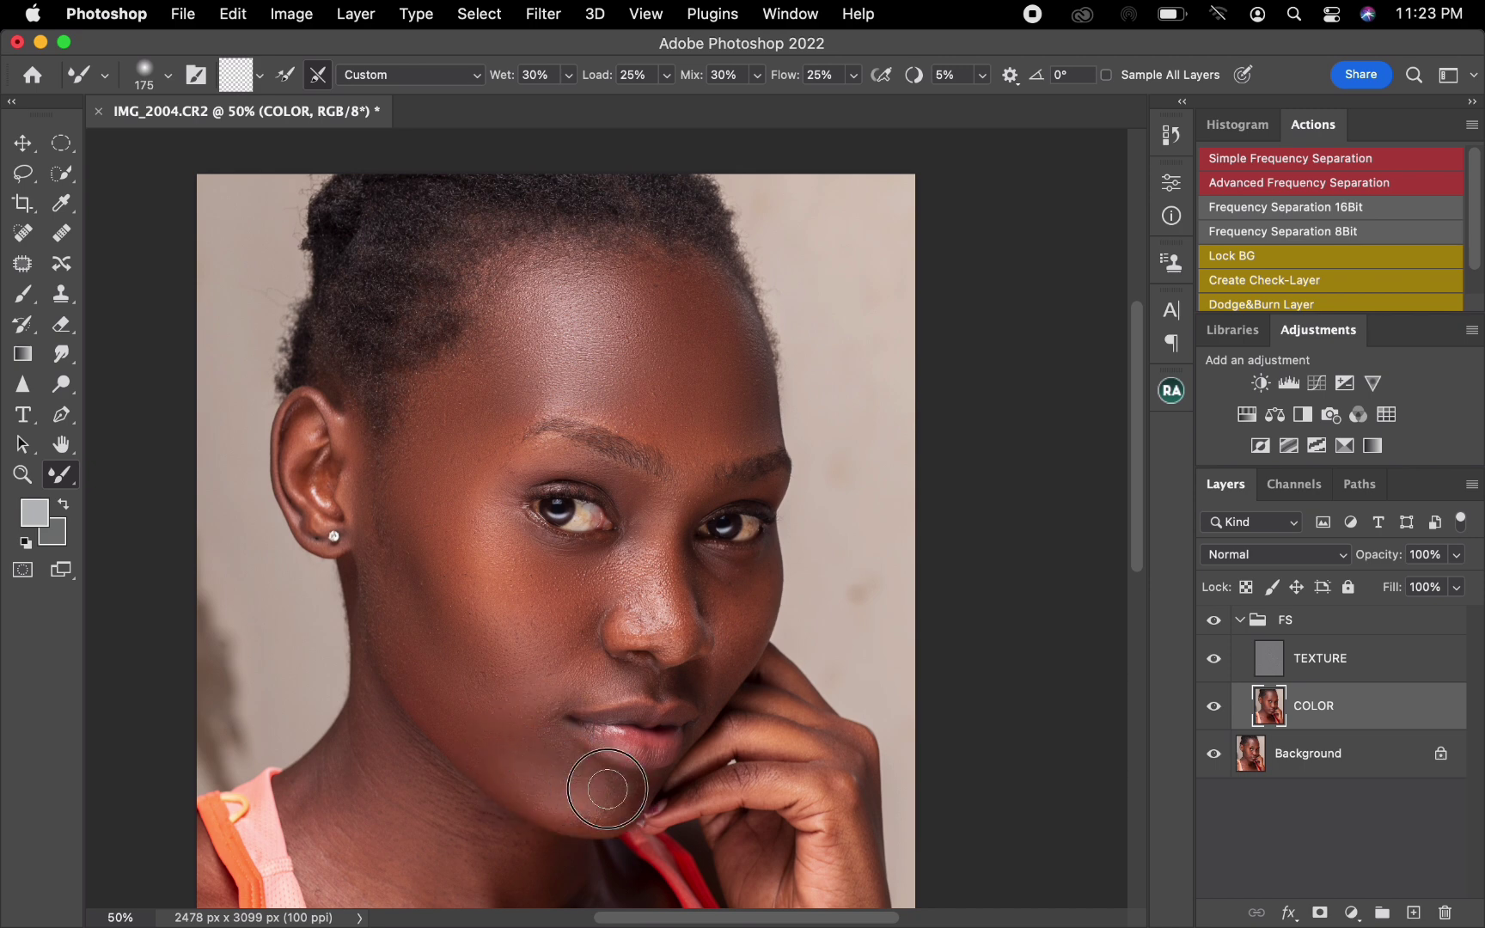
key("bracketleft")
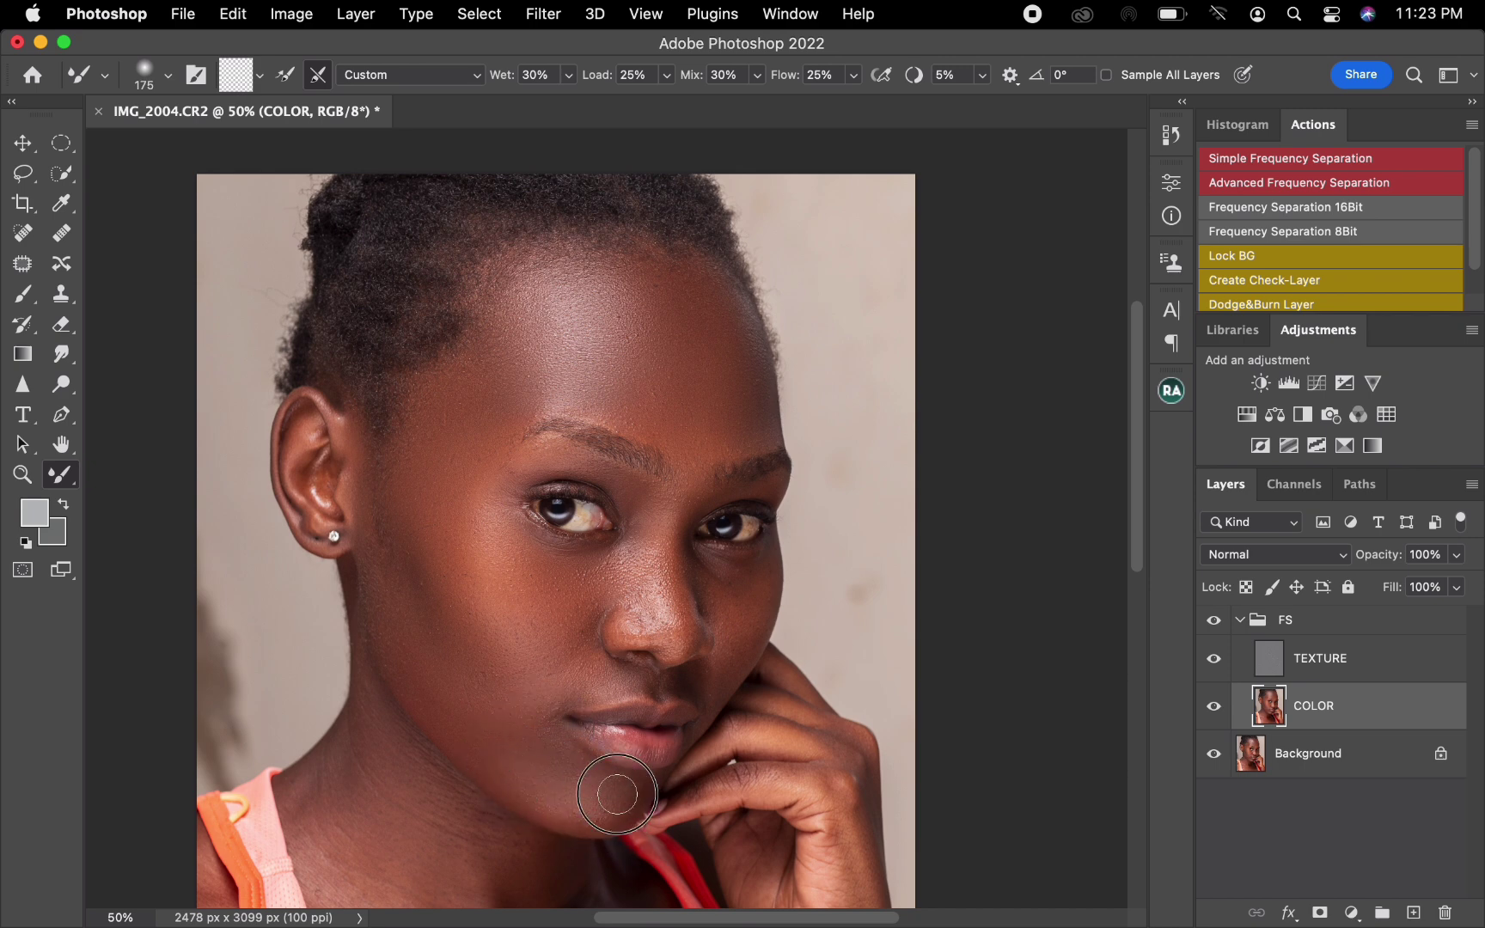
key("bracketright")
key("bracketright")
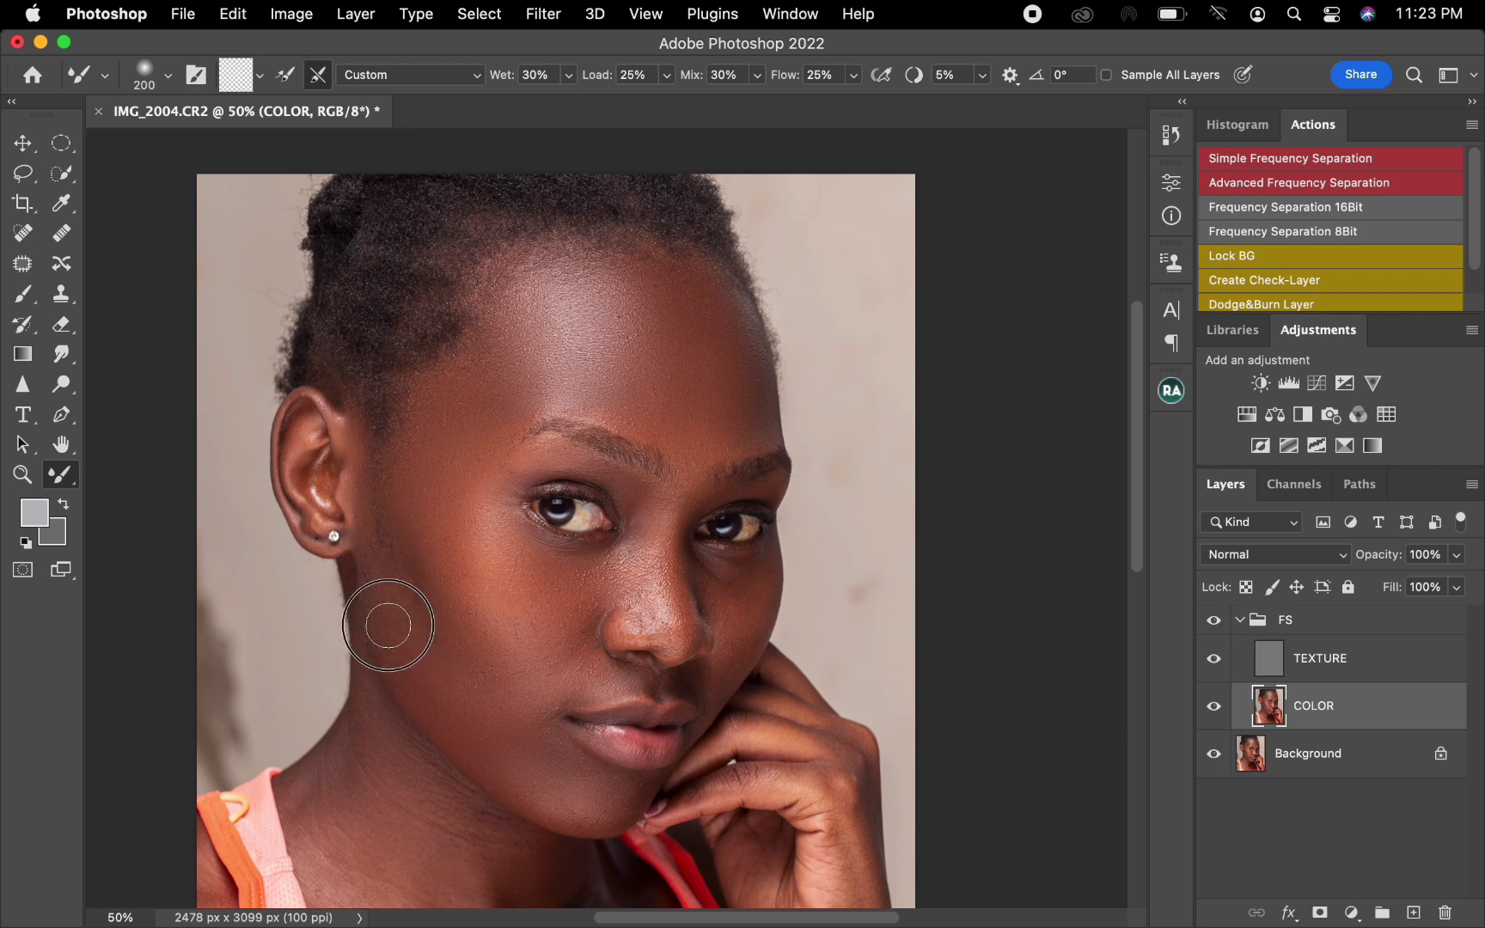
Blend the cheek on the hand side and the skin beside the nose with a 90 to 150-pixel Mixer Brush
key("bracketleft")
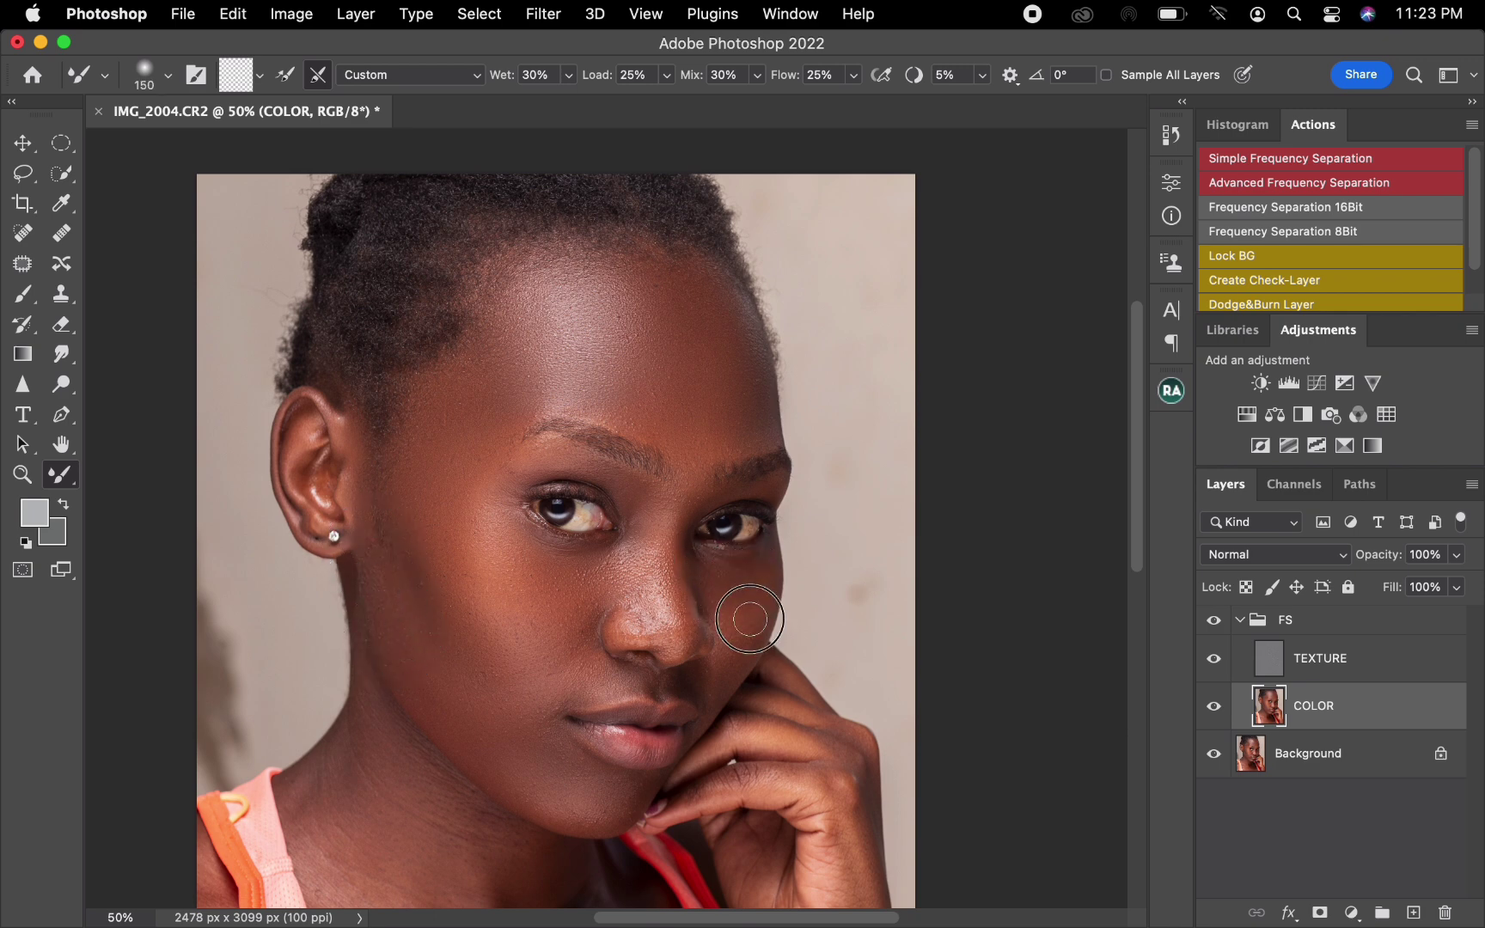
key("bracketleft")
key("bracketleft")
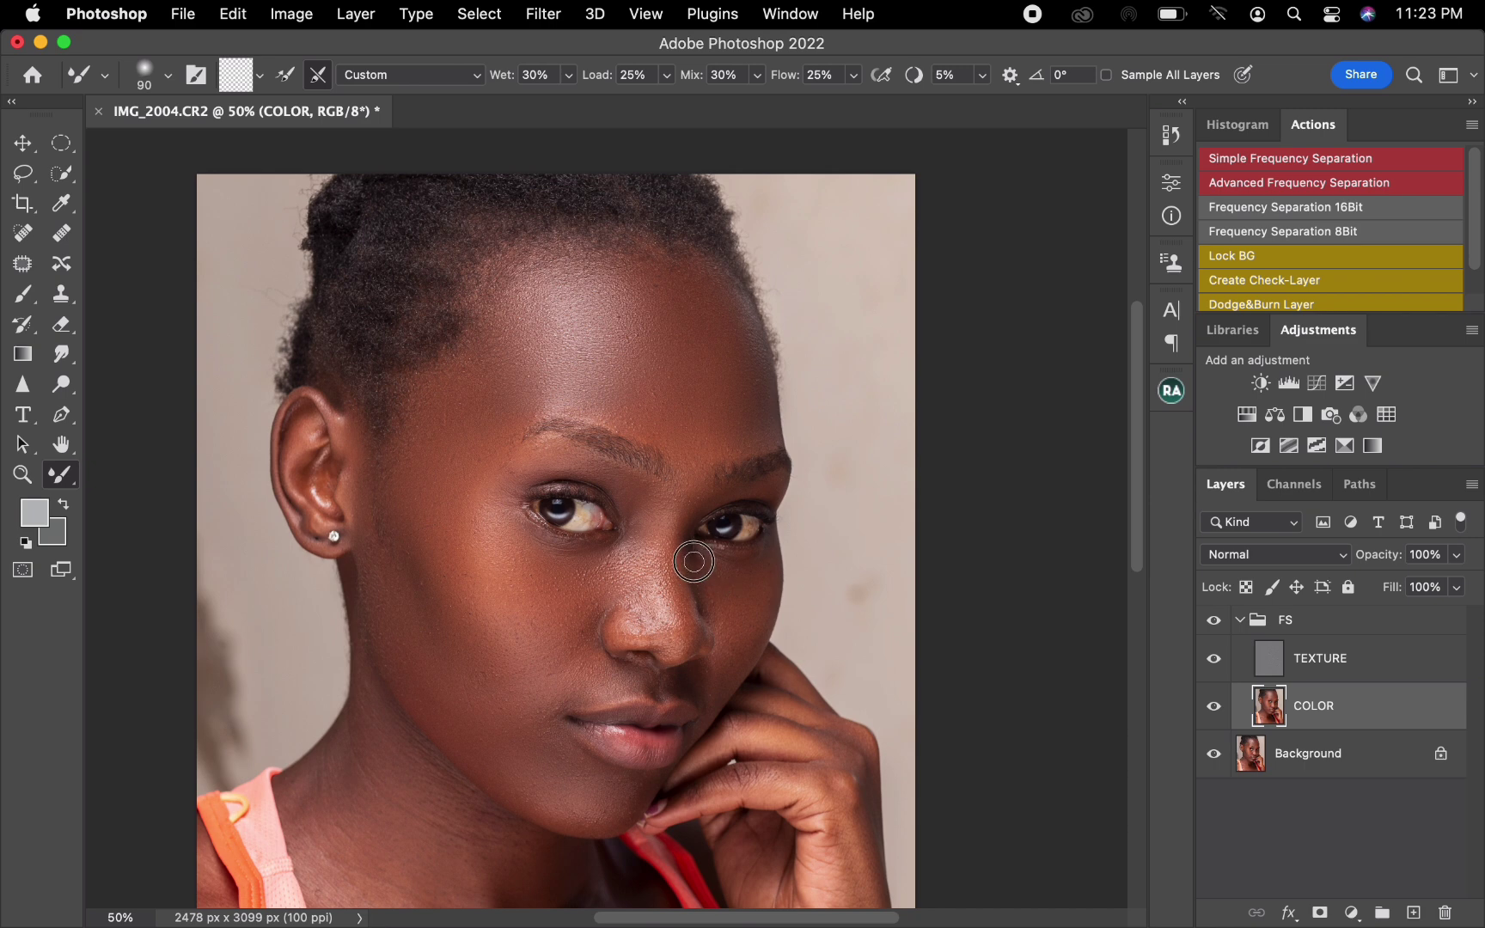
key("bracketright")
key("bracketright")
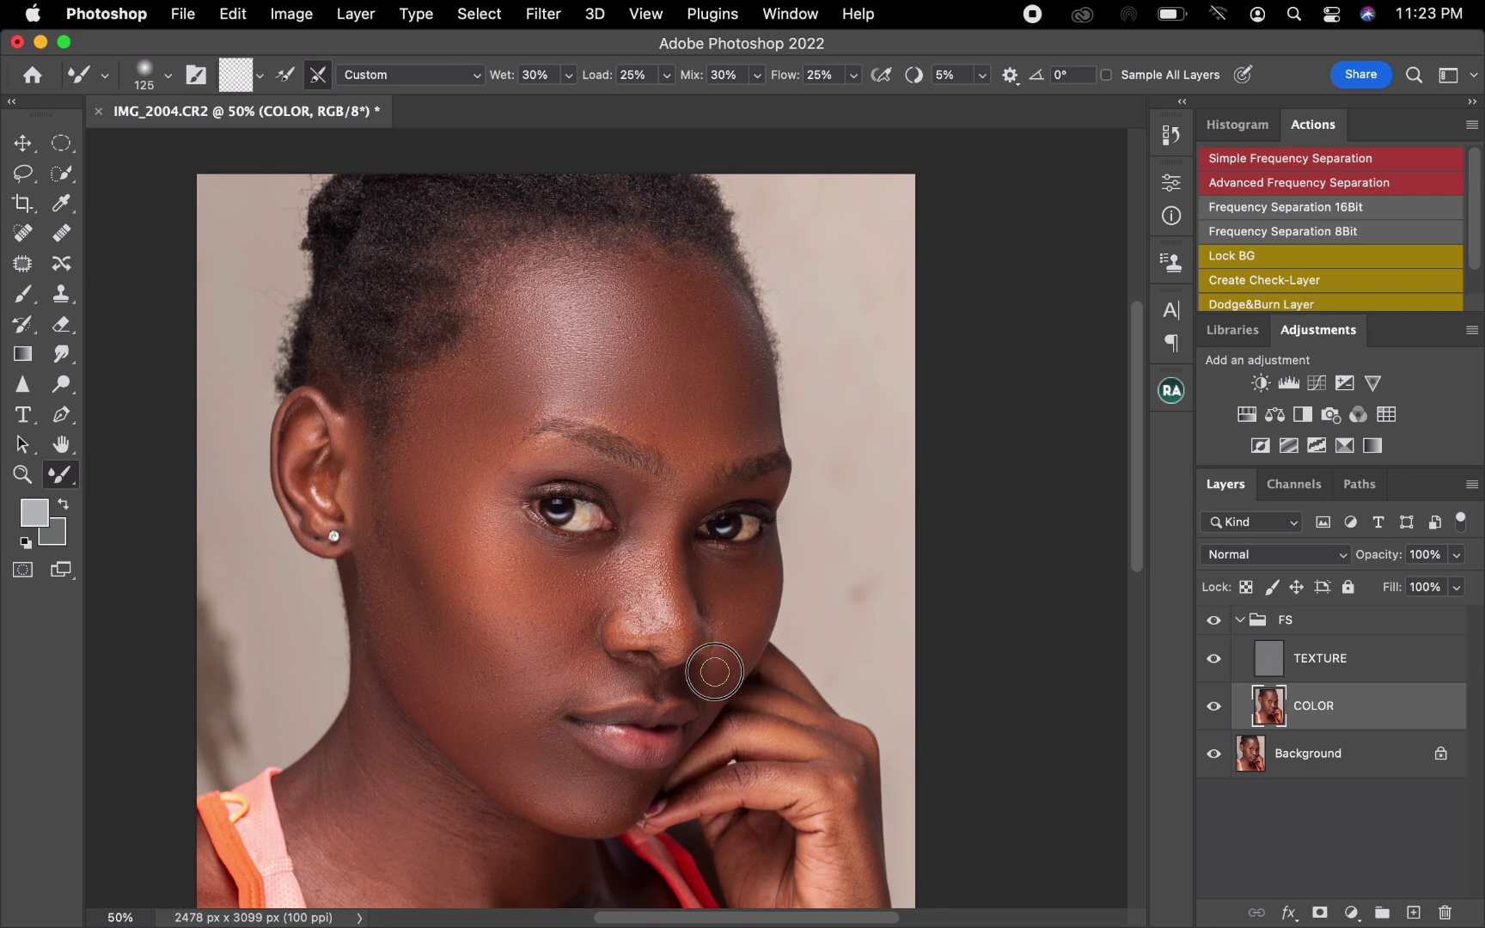
Smooth the upper lip area and the cheek beside the mouth with the Mixer Brush
key("bracketright")
left_click_drag(640, 682, 699, 697)
key("bracketright")
key("bracketright")
key("bracketright")
left_click_drag(547, 711, 502, 680)
On the TEXTURE layer, clone out blemishes beside the nose, on the ear-side cheek and at the temple with a 35-pixel Clone Stamp
left_click(1322, 669)
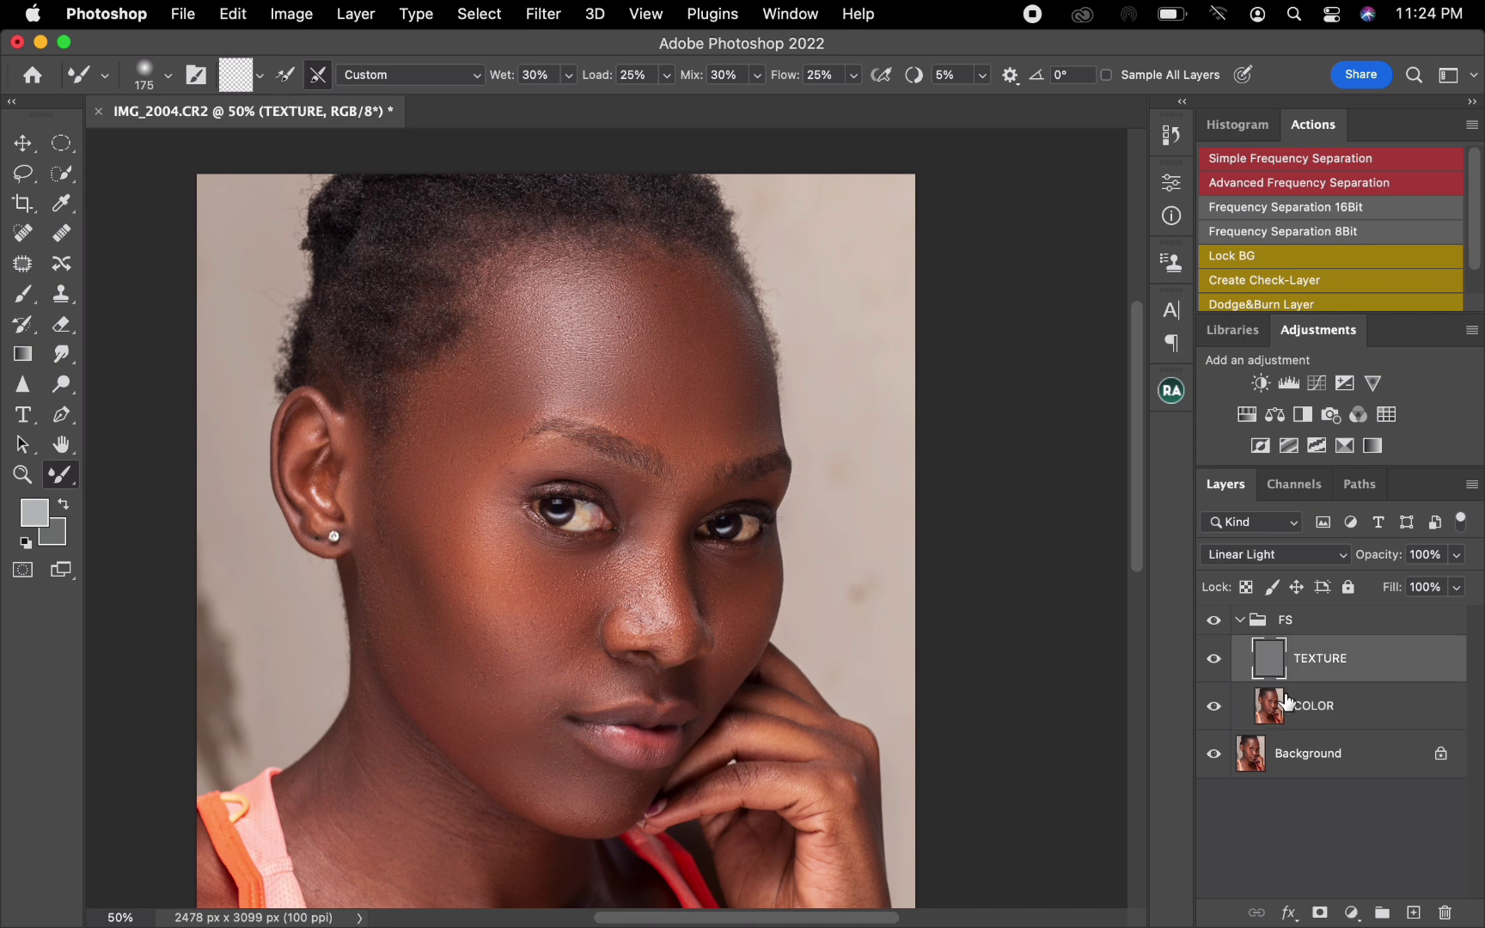
left_click(61, 295)
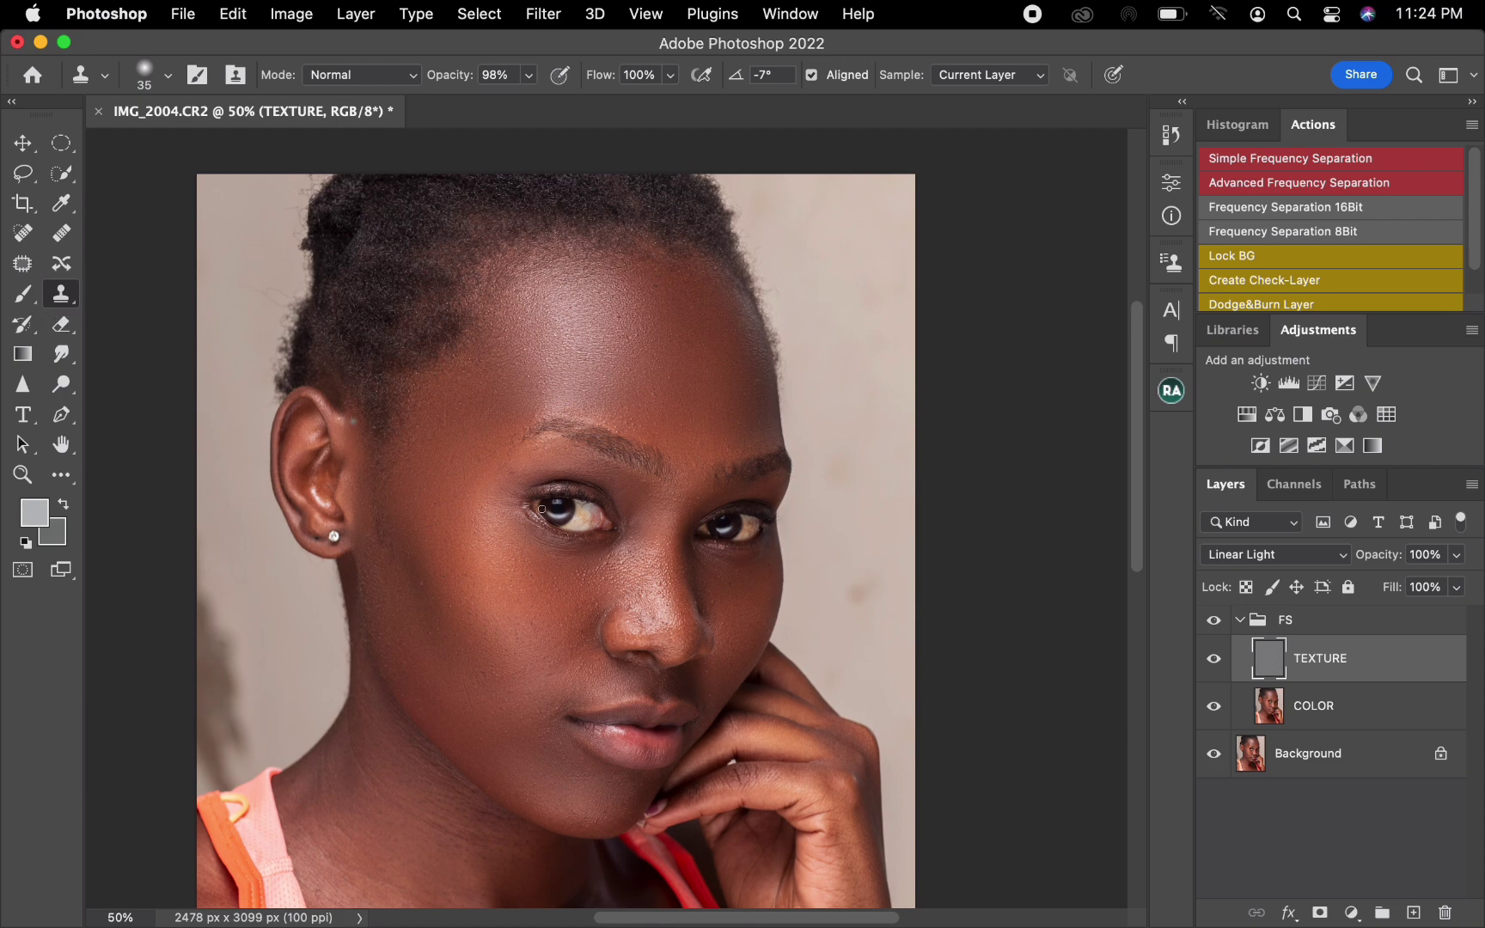
key("super+bracketright")
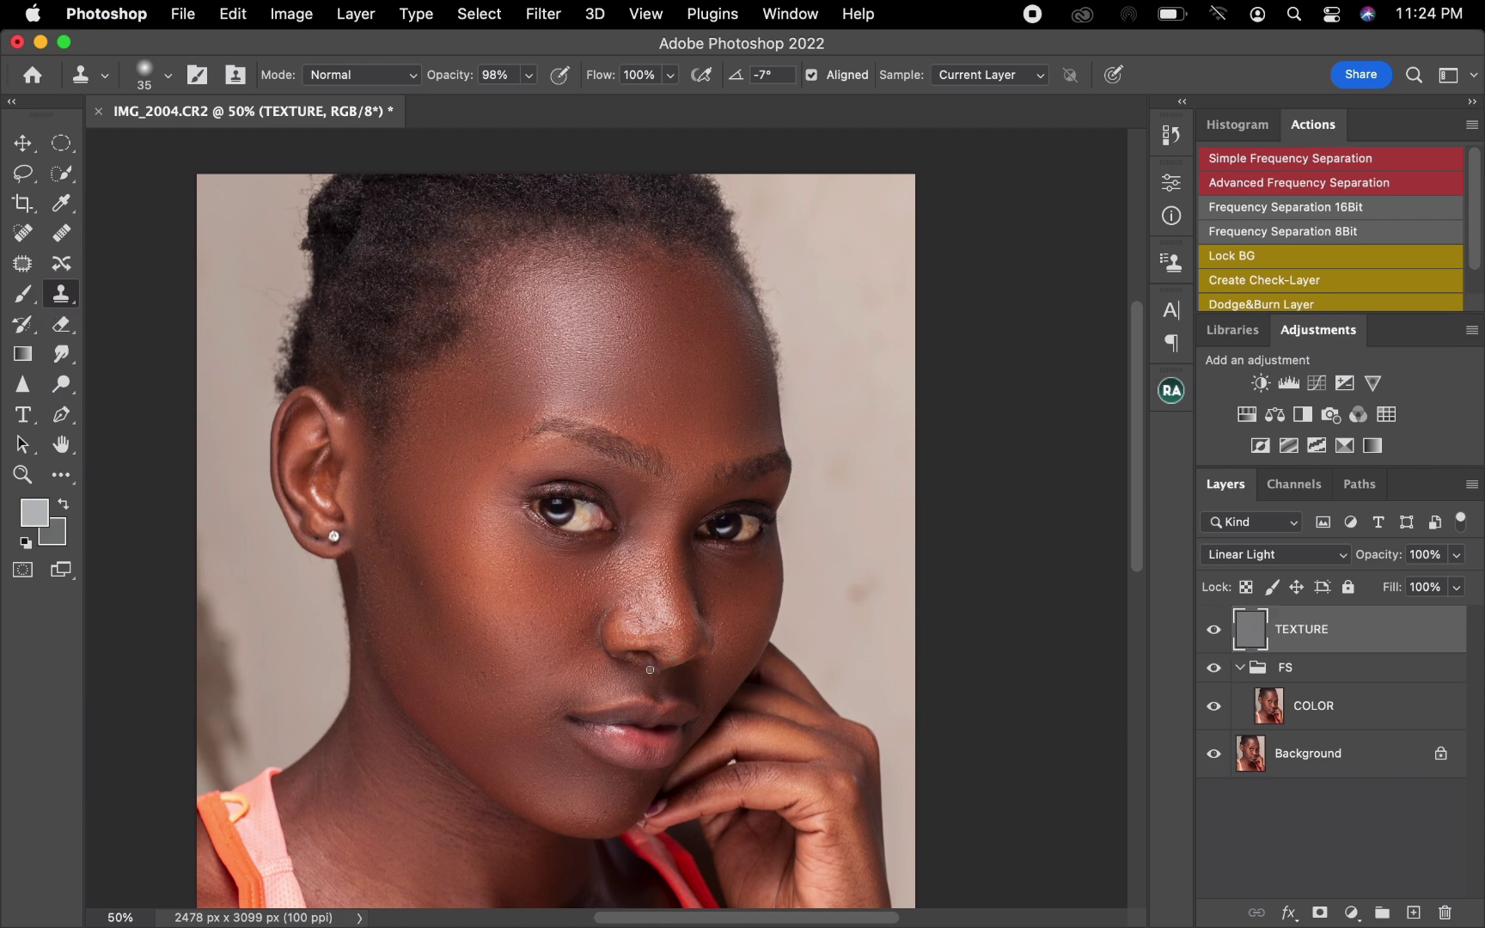
key("super+equal")
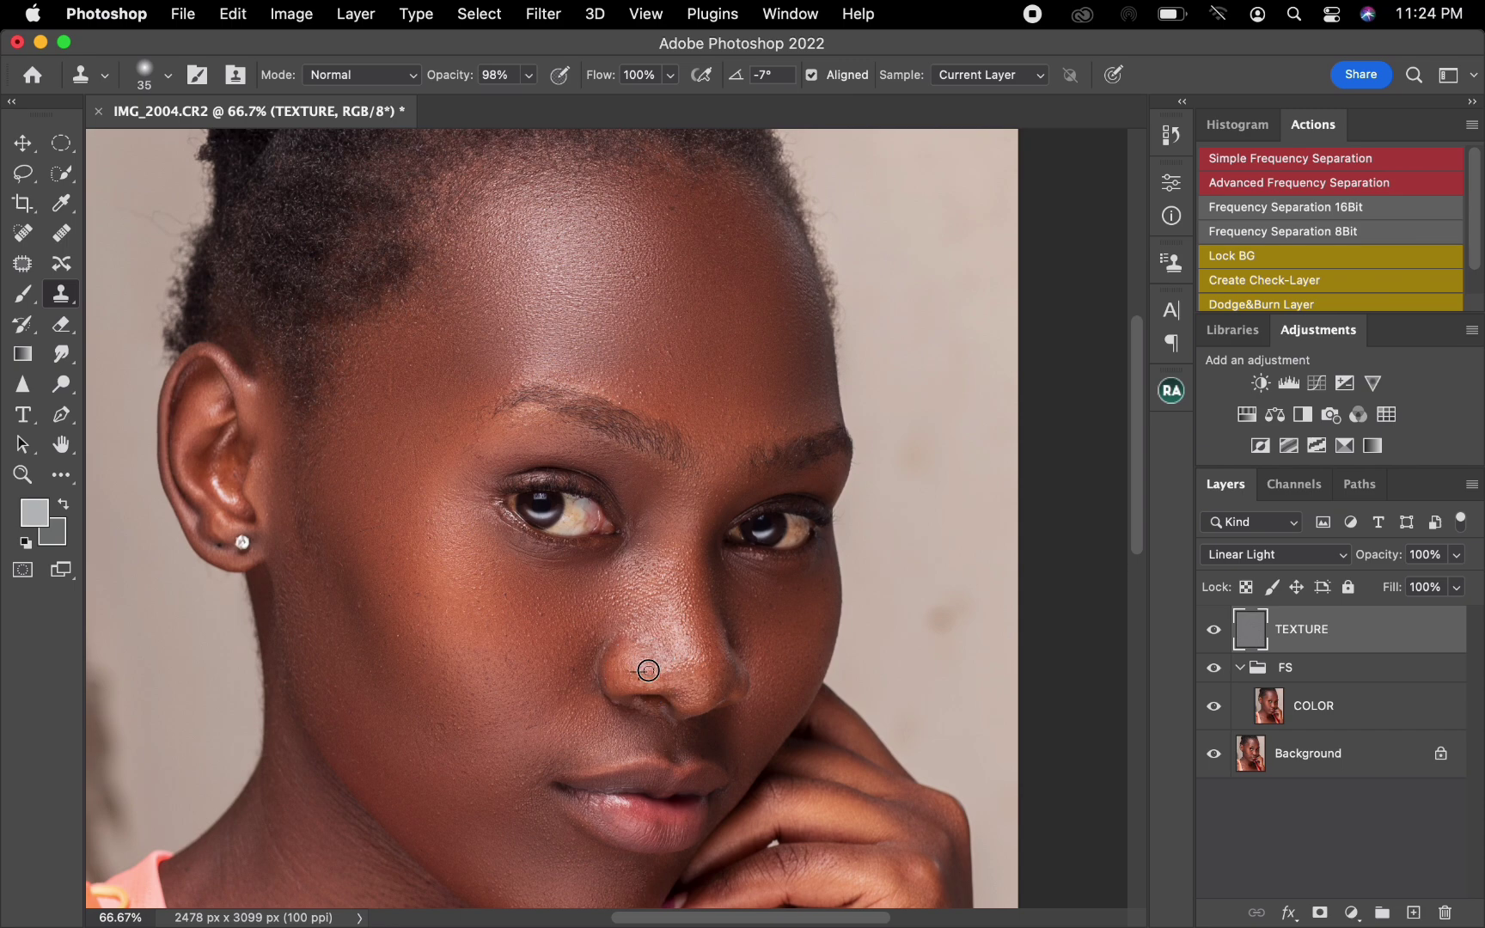
left_click(587, 654, "alt")
left_click(604, 646)
left_click(667, 396, "alt")
left_click_drag(331, 566, 317, 564)
left_click_drag(400, 430, 395, 377)
Clone clean skin texture over the blemishes on the ear-side lower cheek
left_click_drag(513, 716, 512, 728)
left_click(439, 710, "alt")
left_click(437, 732)
left_click(471, 794, "alt")
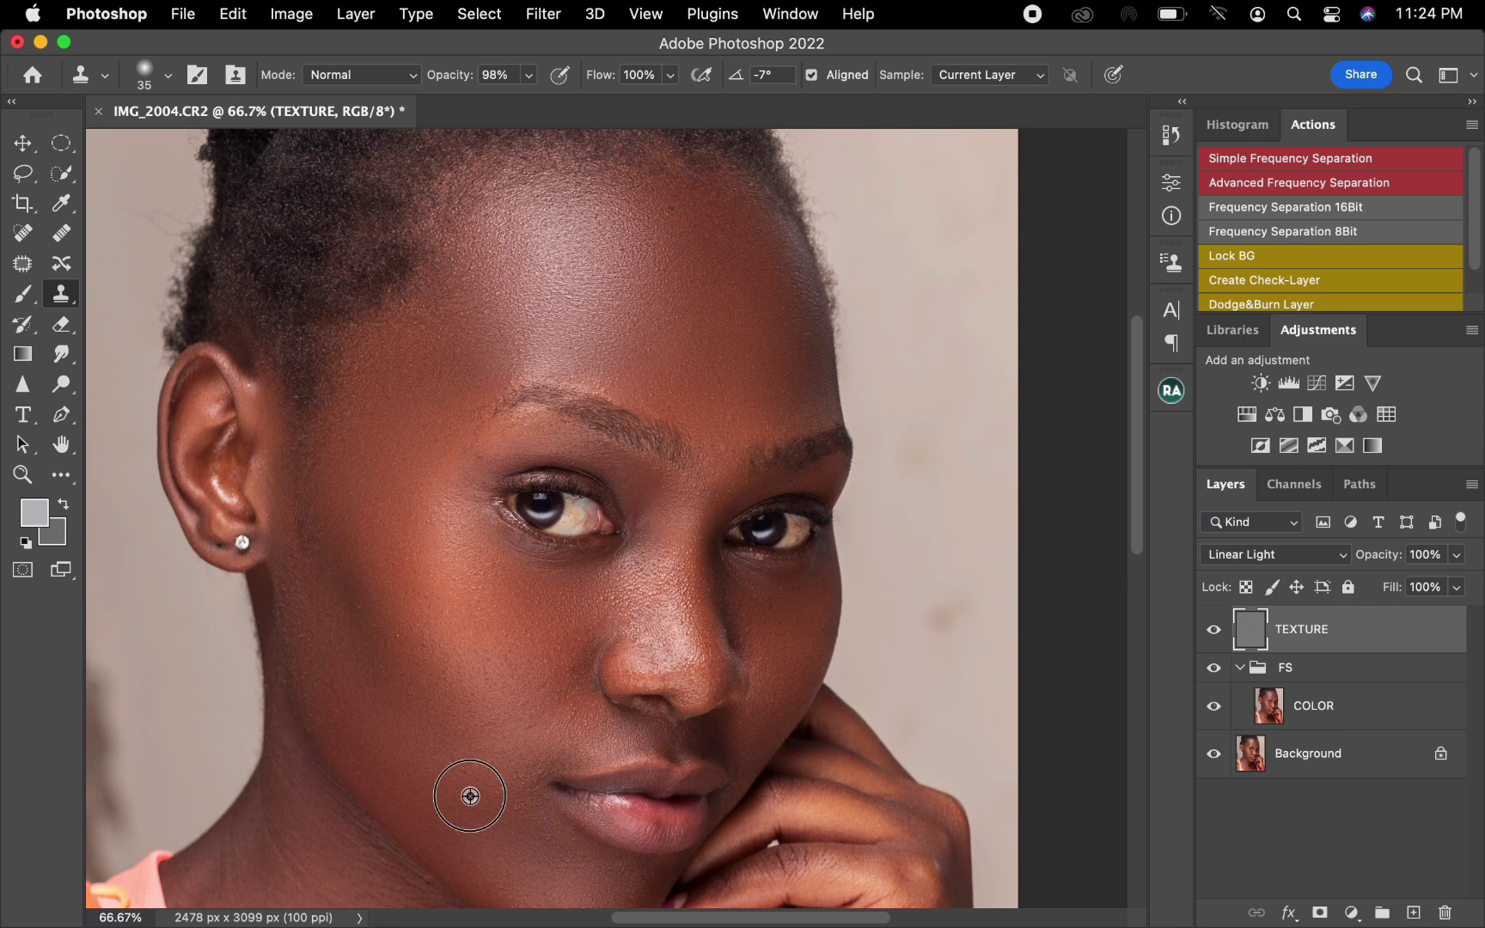
left_click(464, 770)
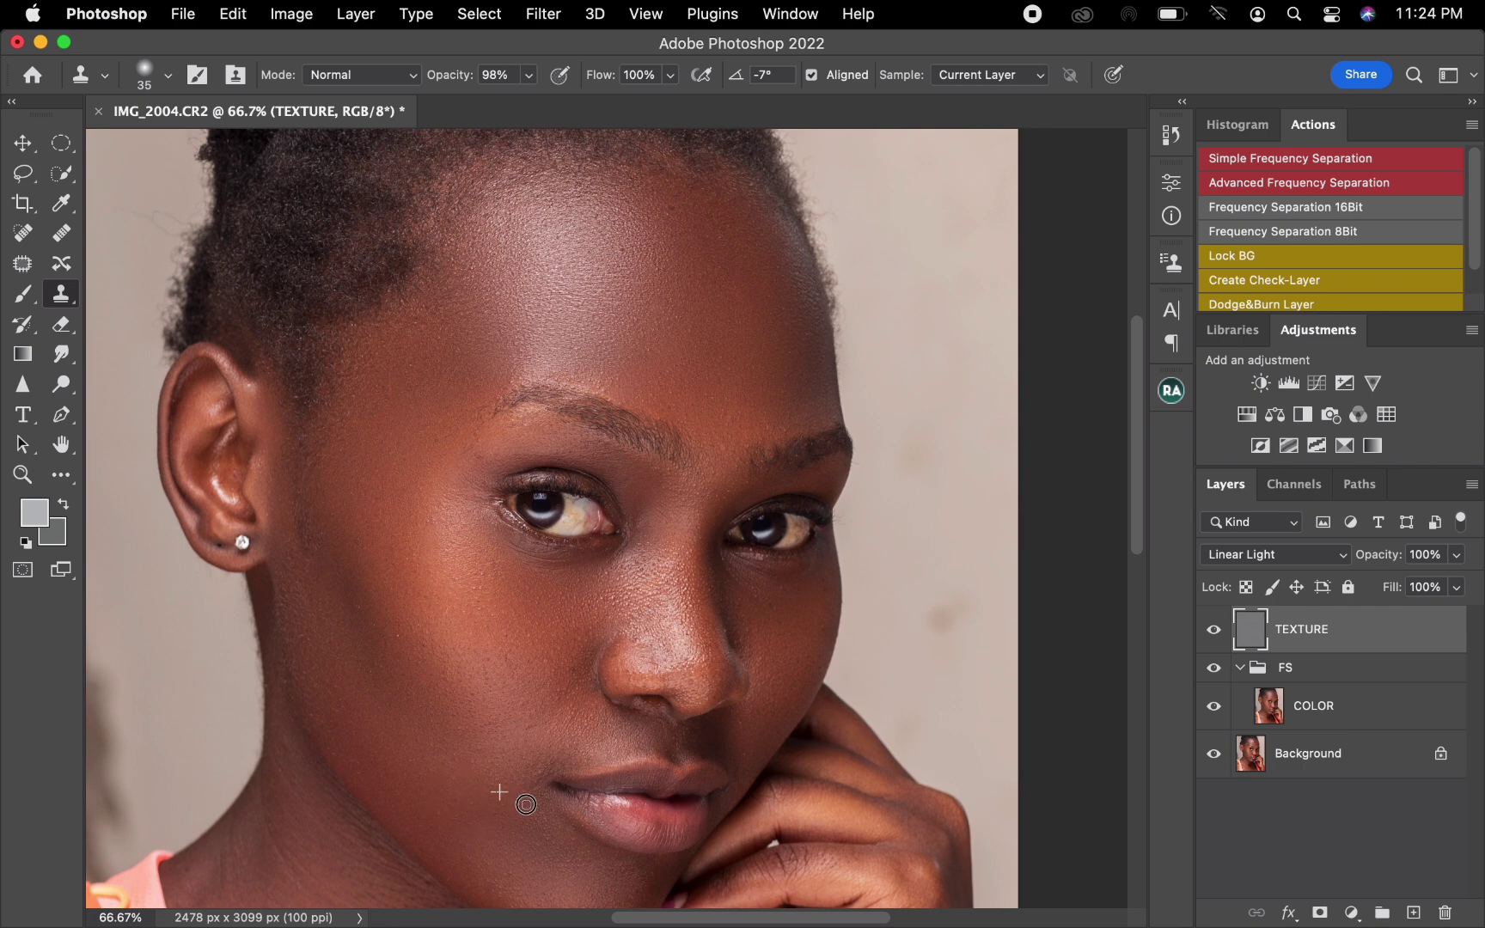
Clone out texture flaws on the cheek above the mouth, the hand-side cheek and the skin beside the outer brow
left_click(527, 753, "alt")
left_click(531, 725)
left_click_drag(795, 591, 802, 599)
left_click(564, 674, "alt")
left_click_drag(477, 442, 518, 424)
key("super+minus")
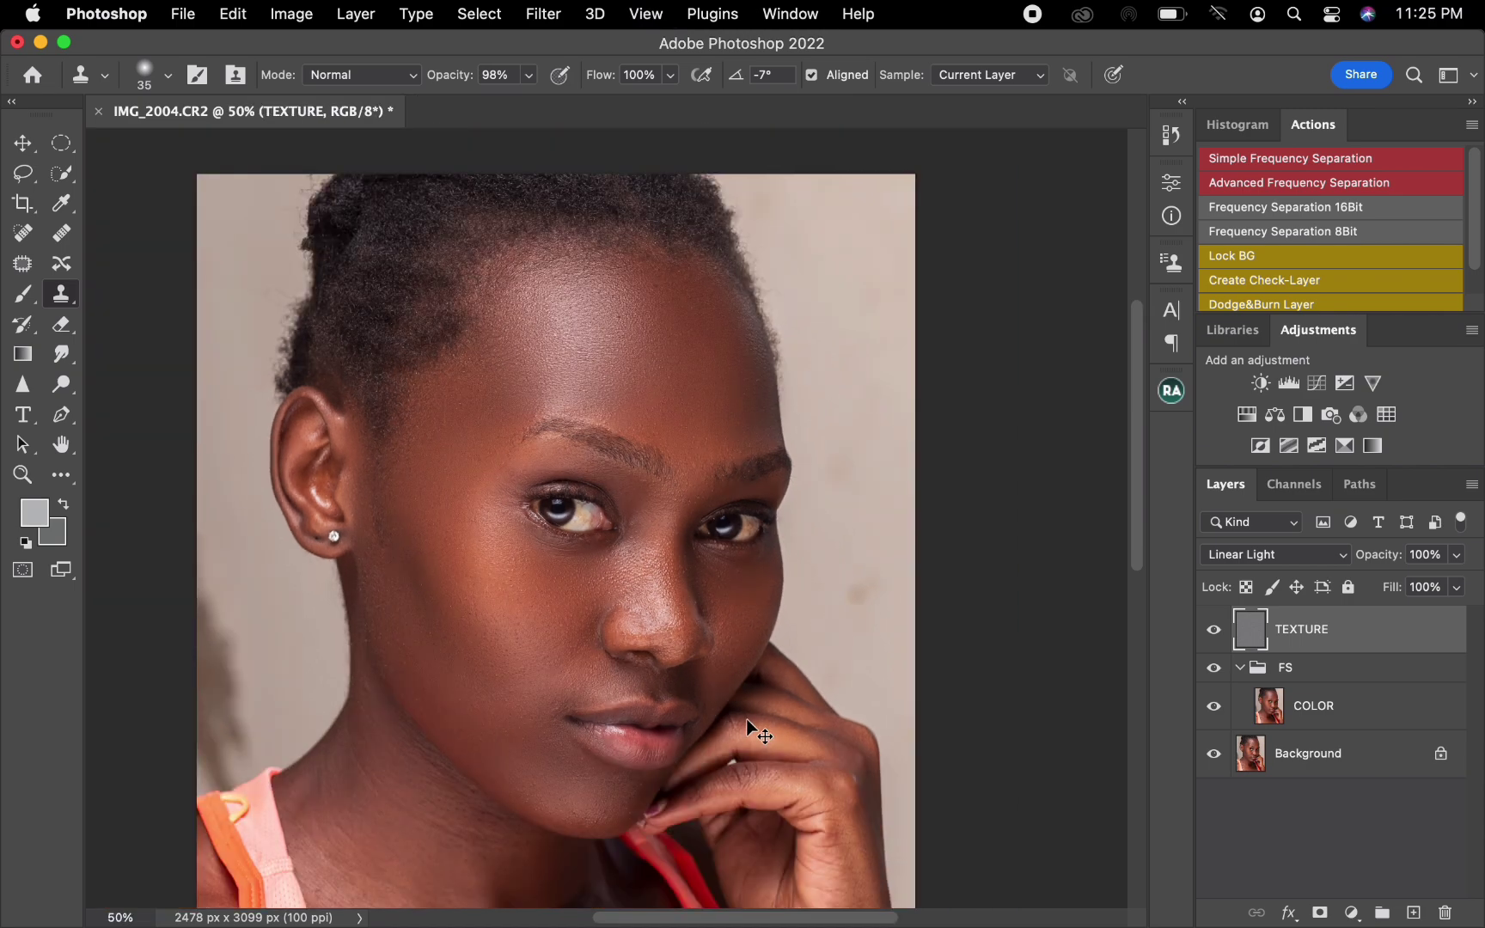
Move the TEXTURE layer back into the FS group, directly above the COLOR layer
left_click(1358, 682)
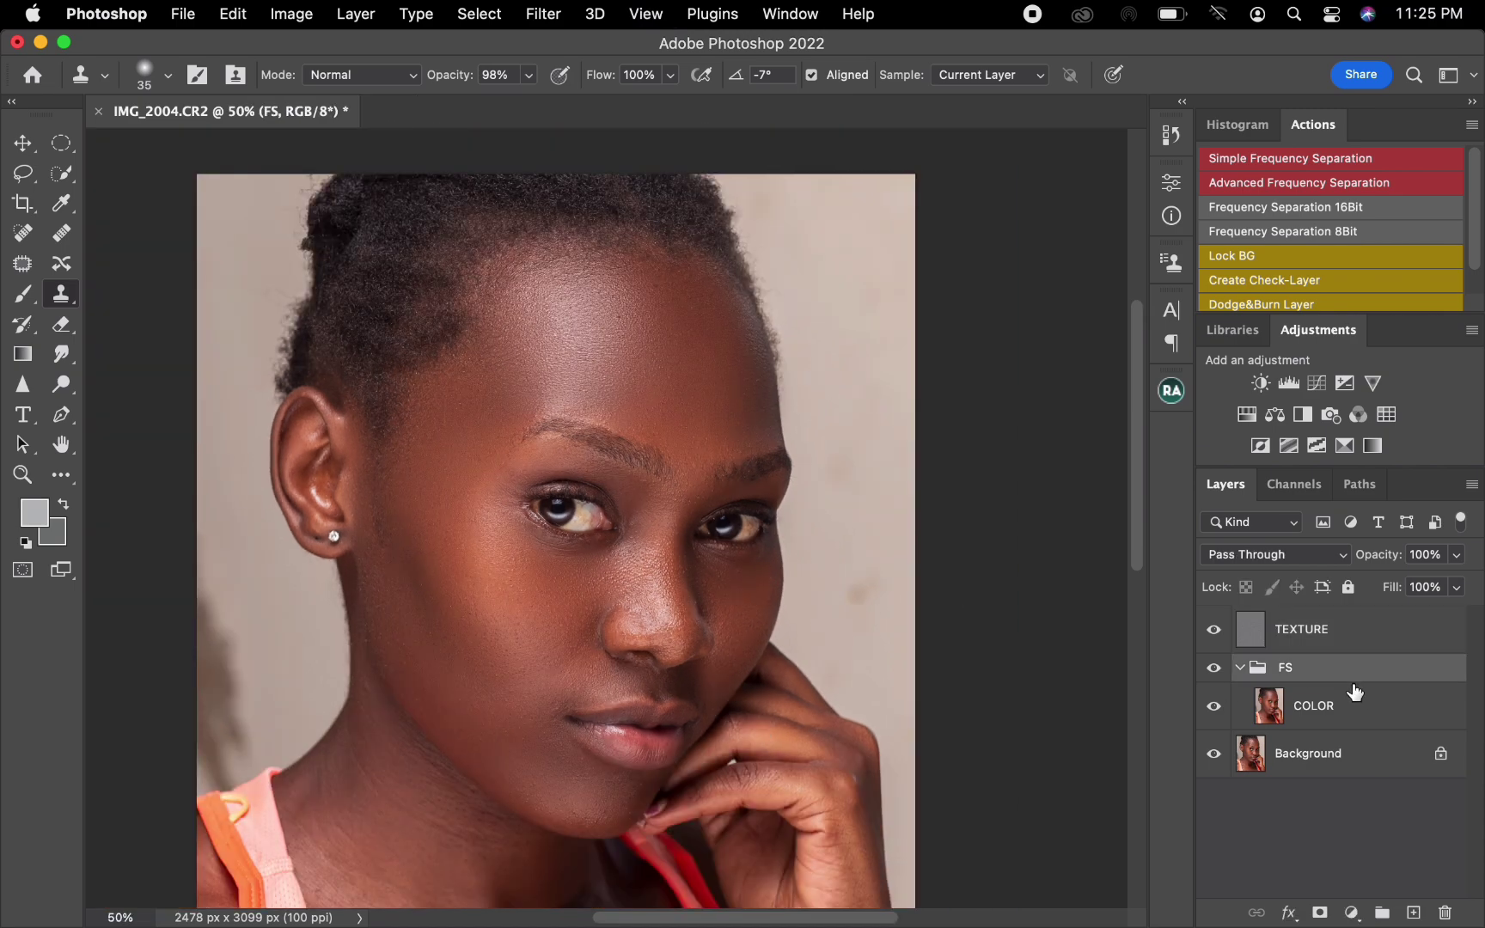
left_click(1346, 649)
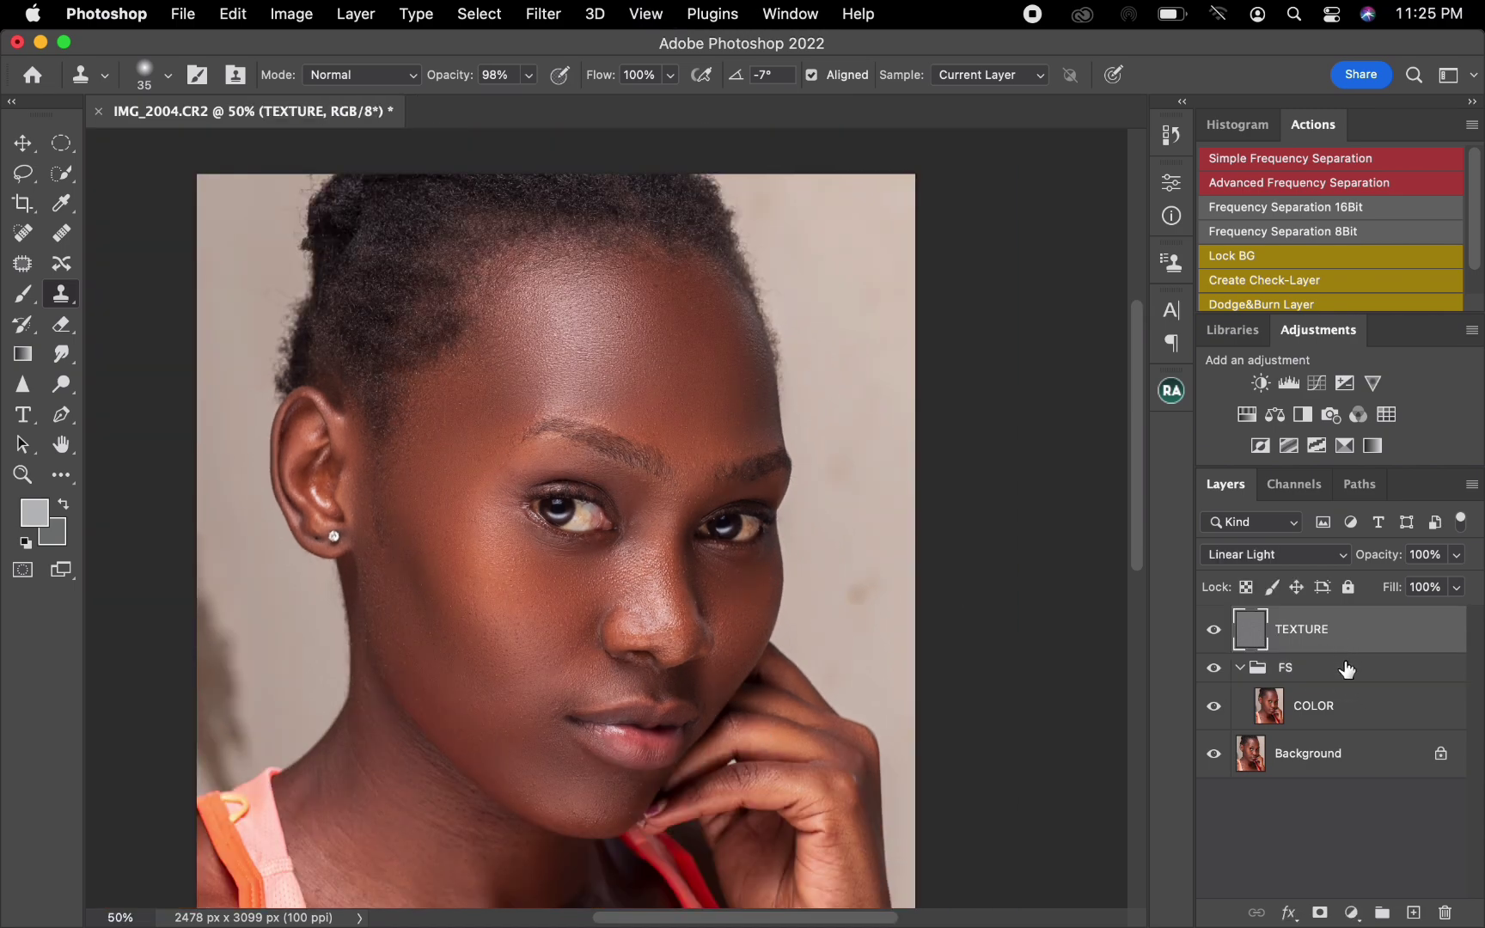
left_click_drag(1347, 670, 1333, 671)
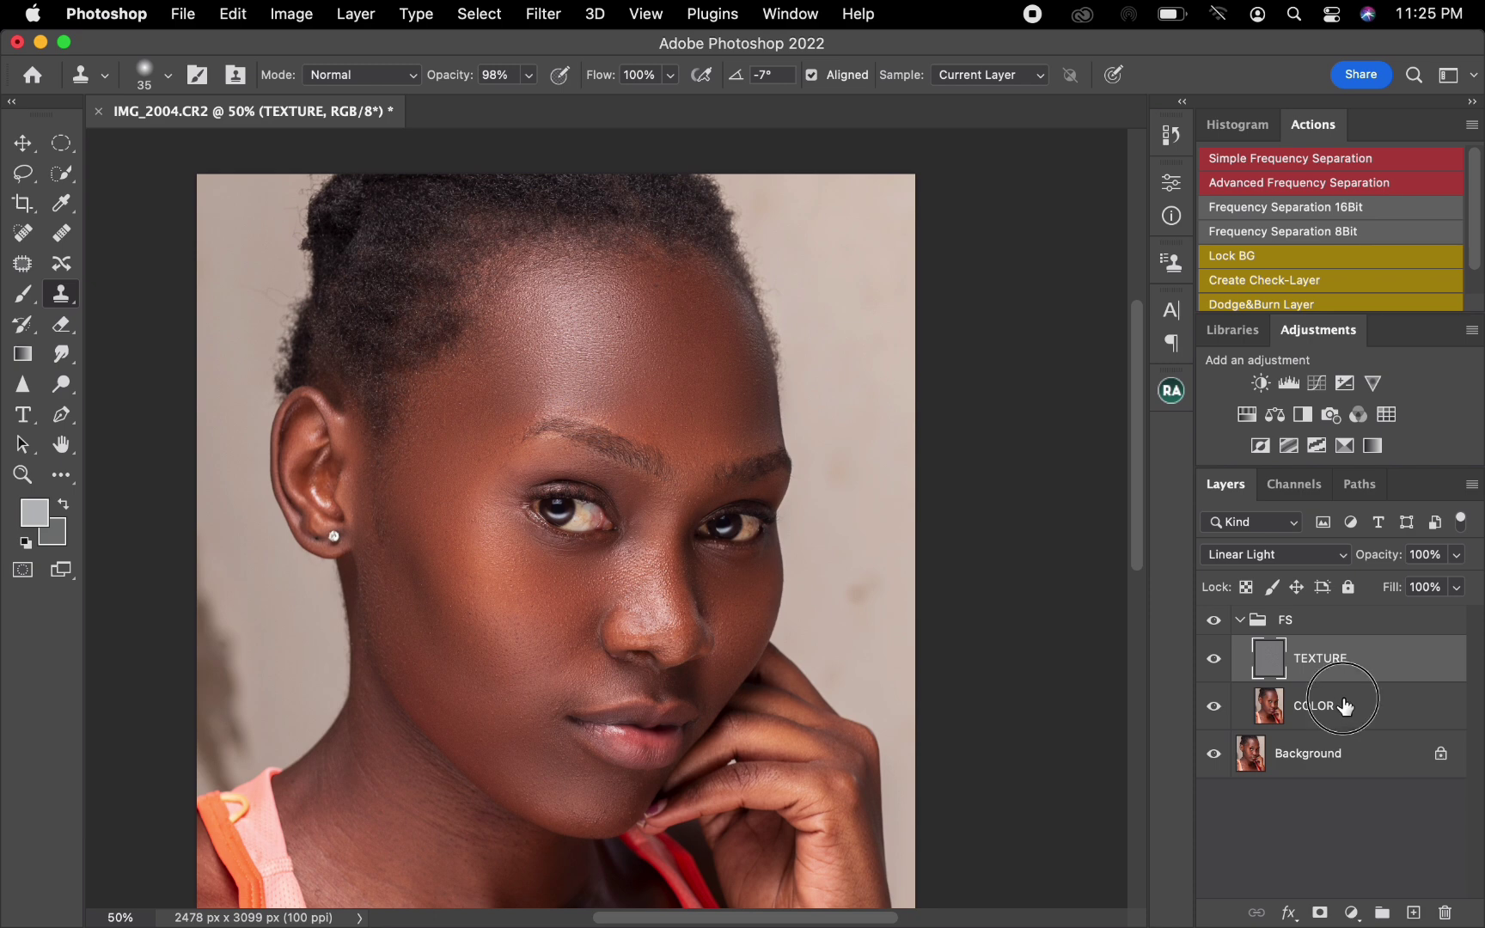
Blend the forehead tones on the COLOR layer with a 300 to 400-pixel Mixer Brush
left_click(1348, 710)
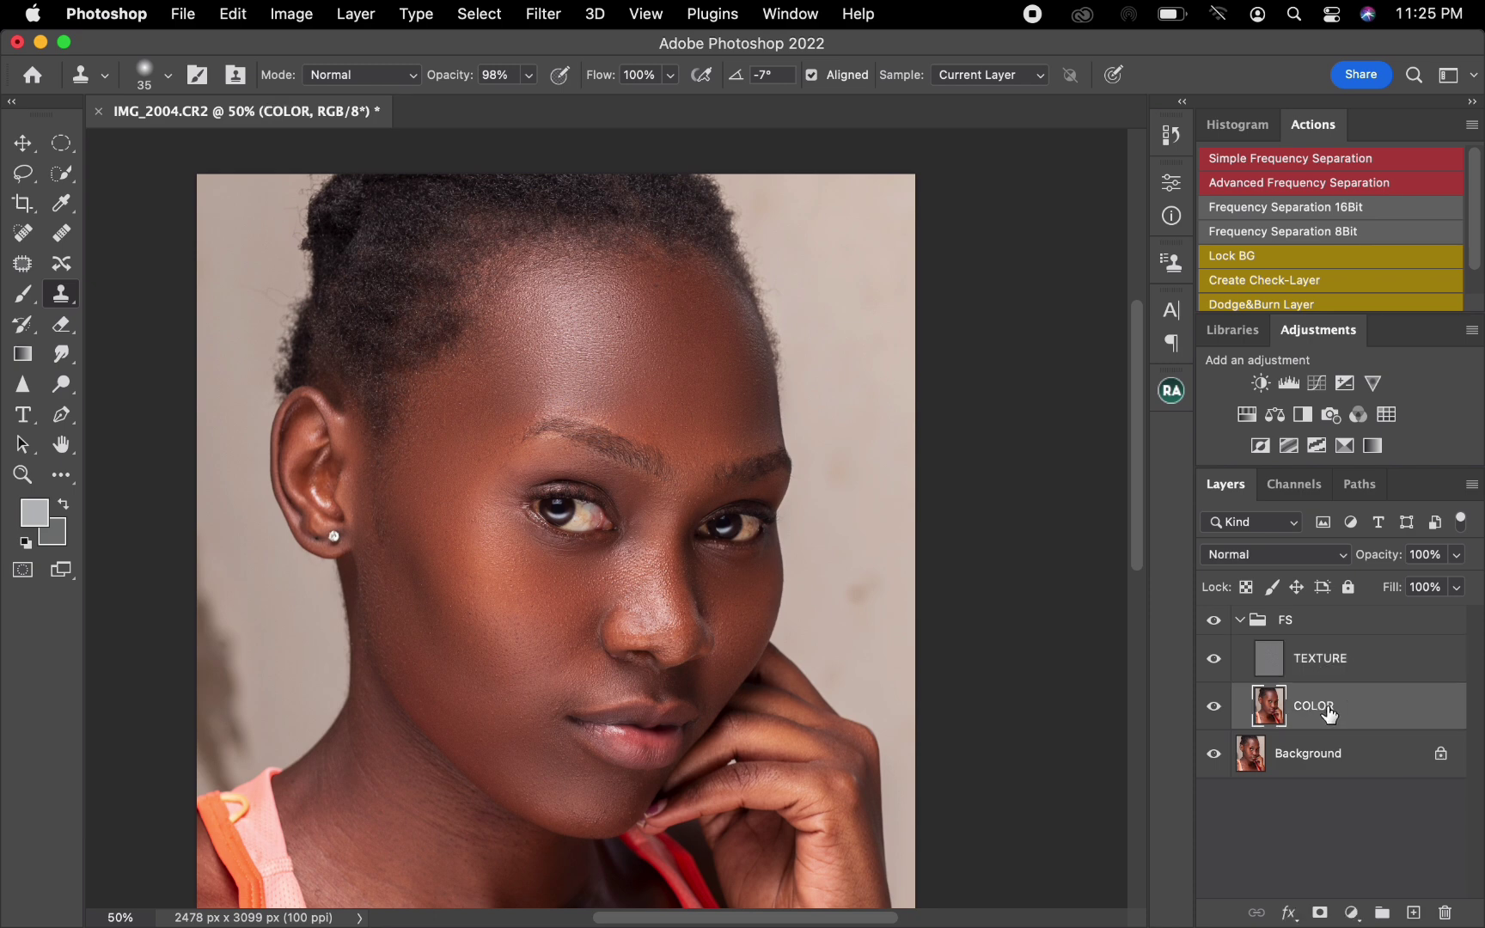
left_click(66, 479)
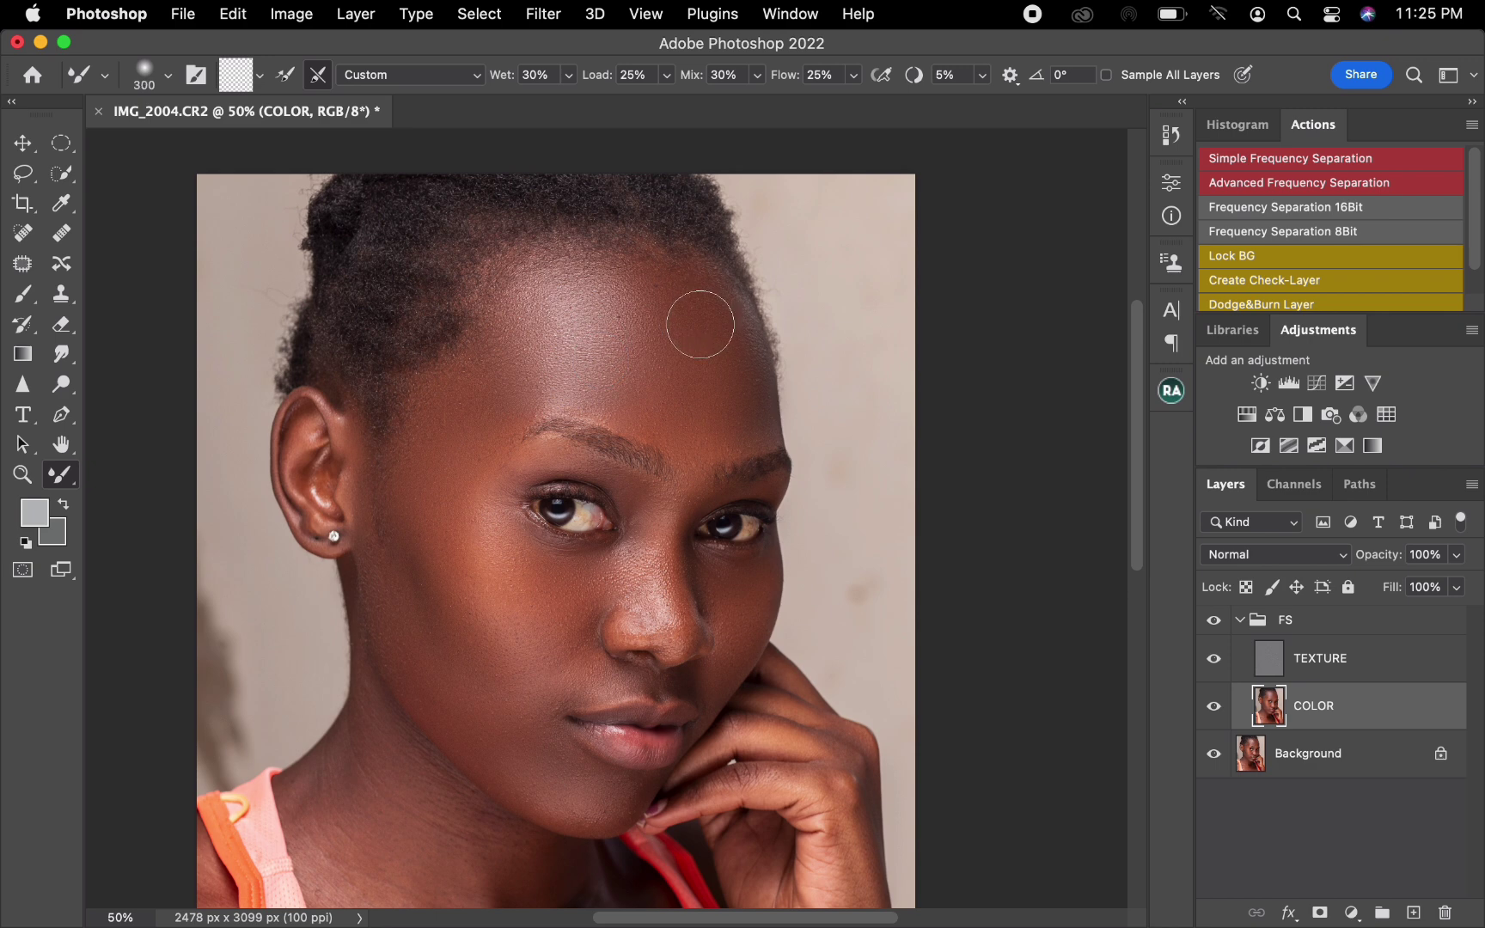
mouse_move(720, 350)
left_mouse_down()
mouse_move(727, 373)
mouse_move(719, 347)
left_mouse_up()
key("]")
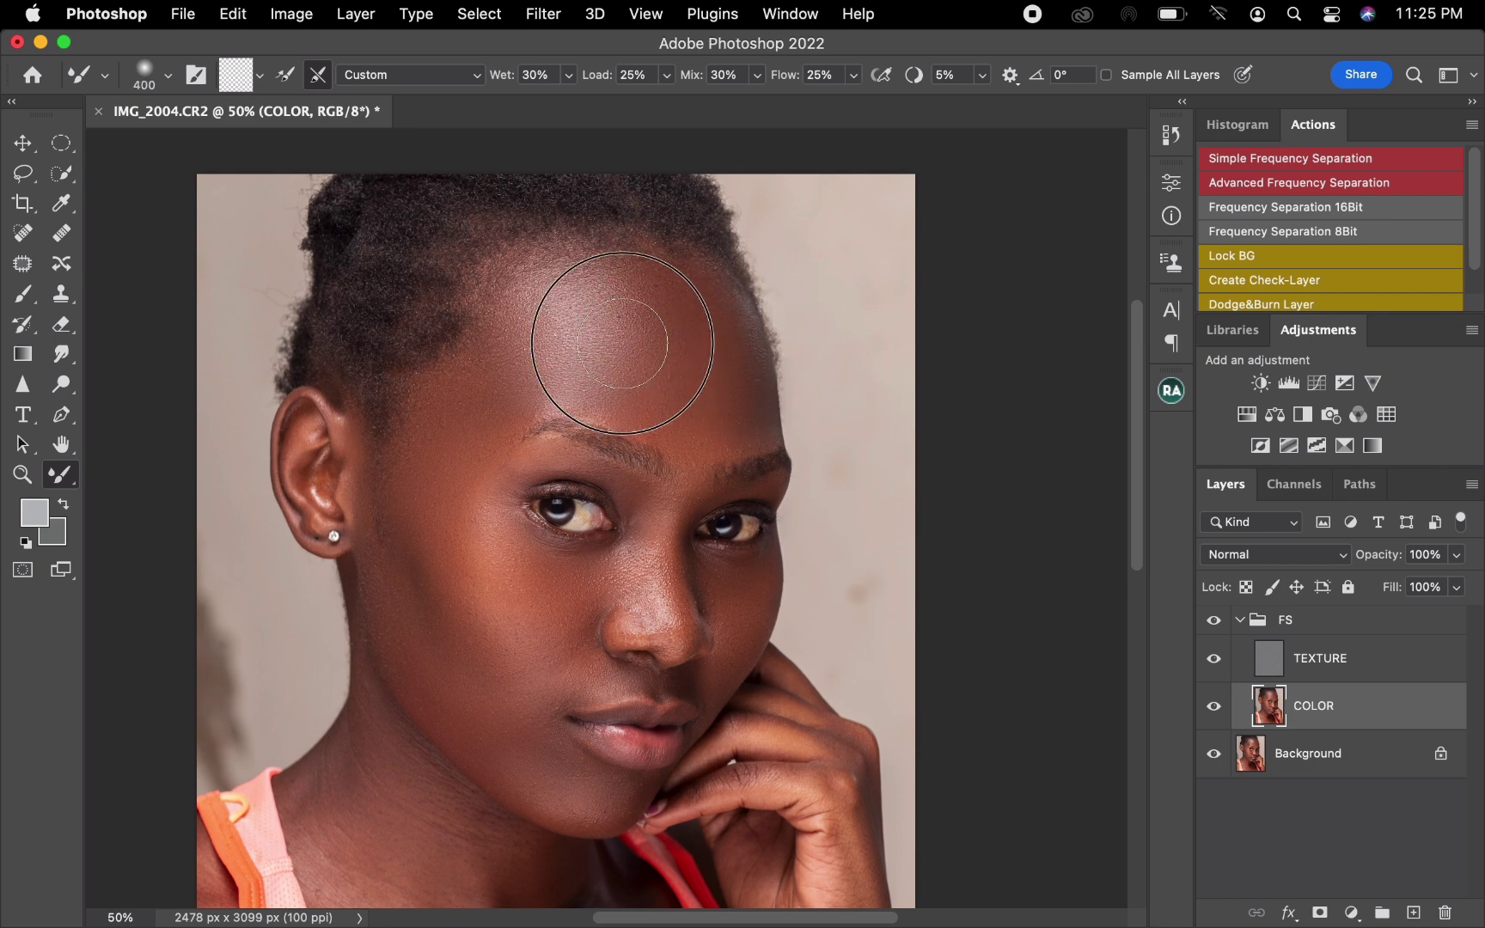
mouse_move(622, 343)
left_mouse_down()
mouse_move(683, 398)
mouse_move(740, 405)
left_mouse_up()
Blend the skin between the ear and the outer eye with a 200 to 300-pixel Mixer Brush
key("bracketleft")
key("bracketleft")
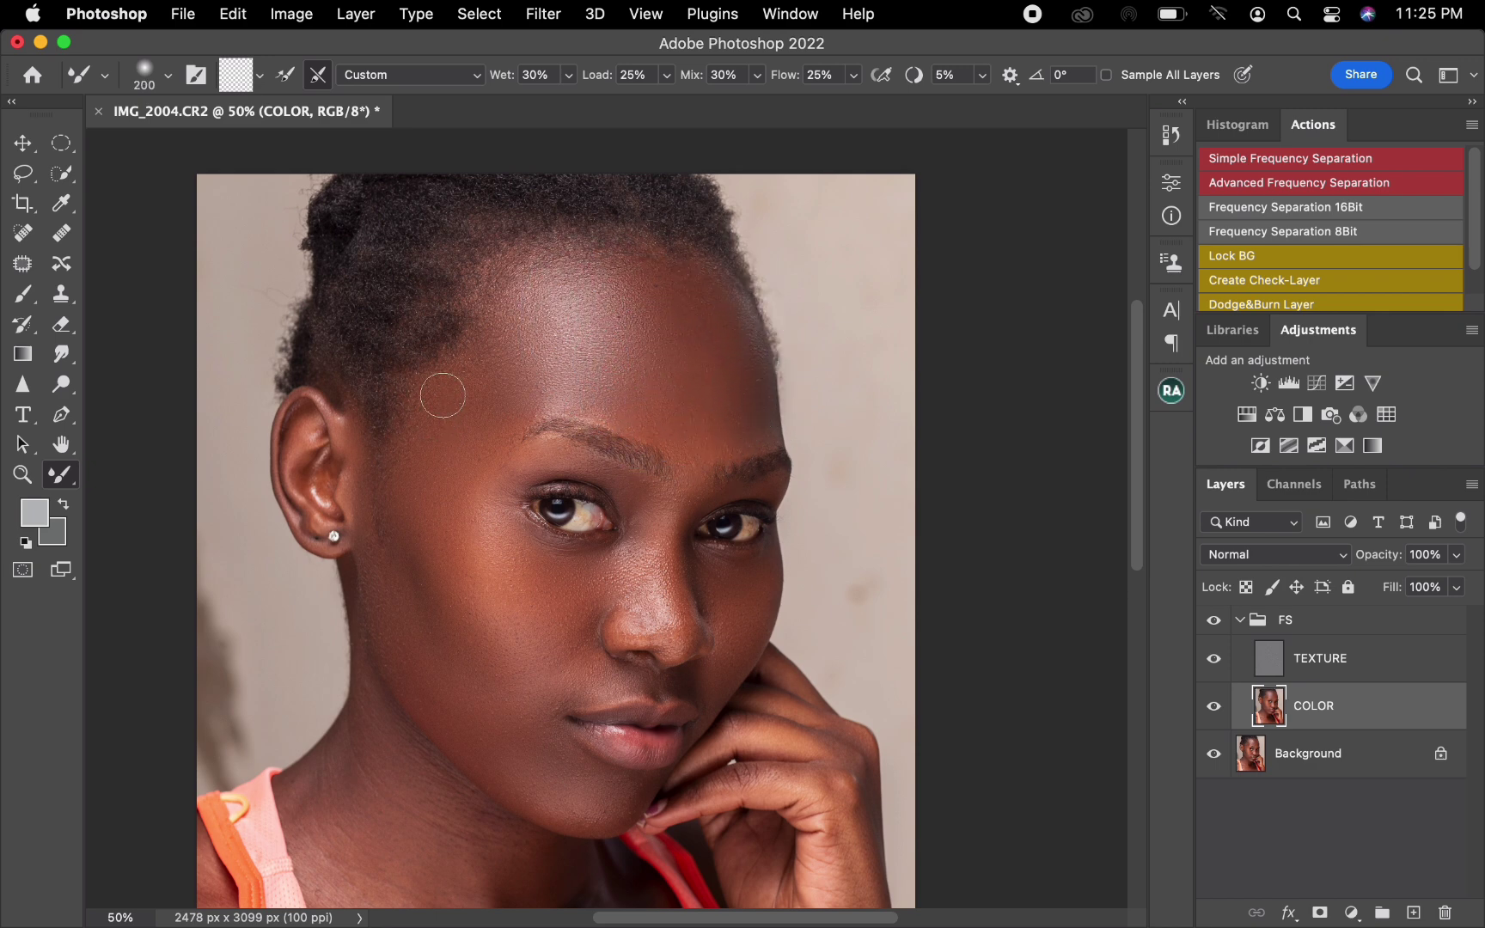
key("bracketright")
key("bracketright")
mouse_move(430, 503)
left_mouse_down()
mouse_move(465, 487)
mouse_move(456, 501)
left_mouse_up()
Smooth the skin beside the outer brow and on the nose bridge with a 125 to 175-pixel Mixer Brush
key("bracketleft")
key("bracketleft")
key("bracketleft")
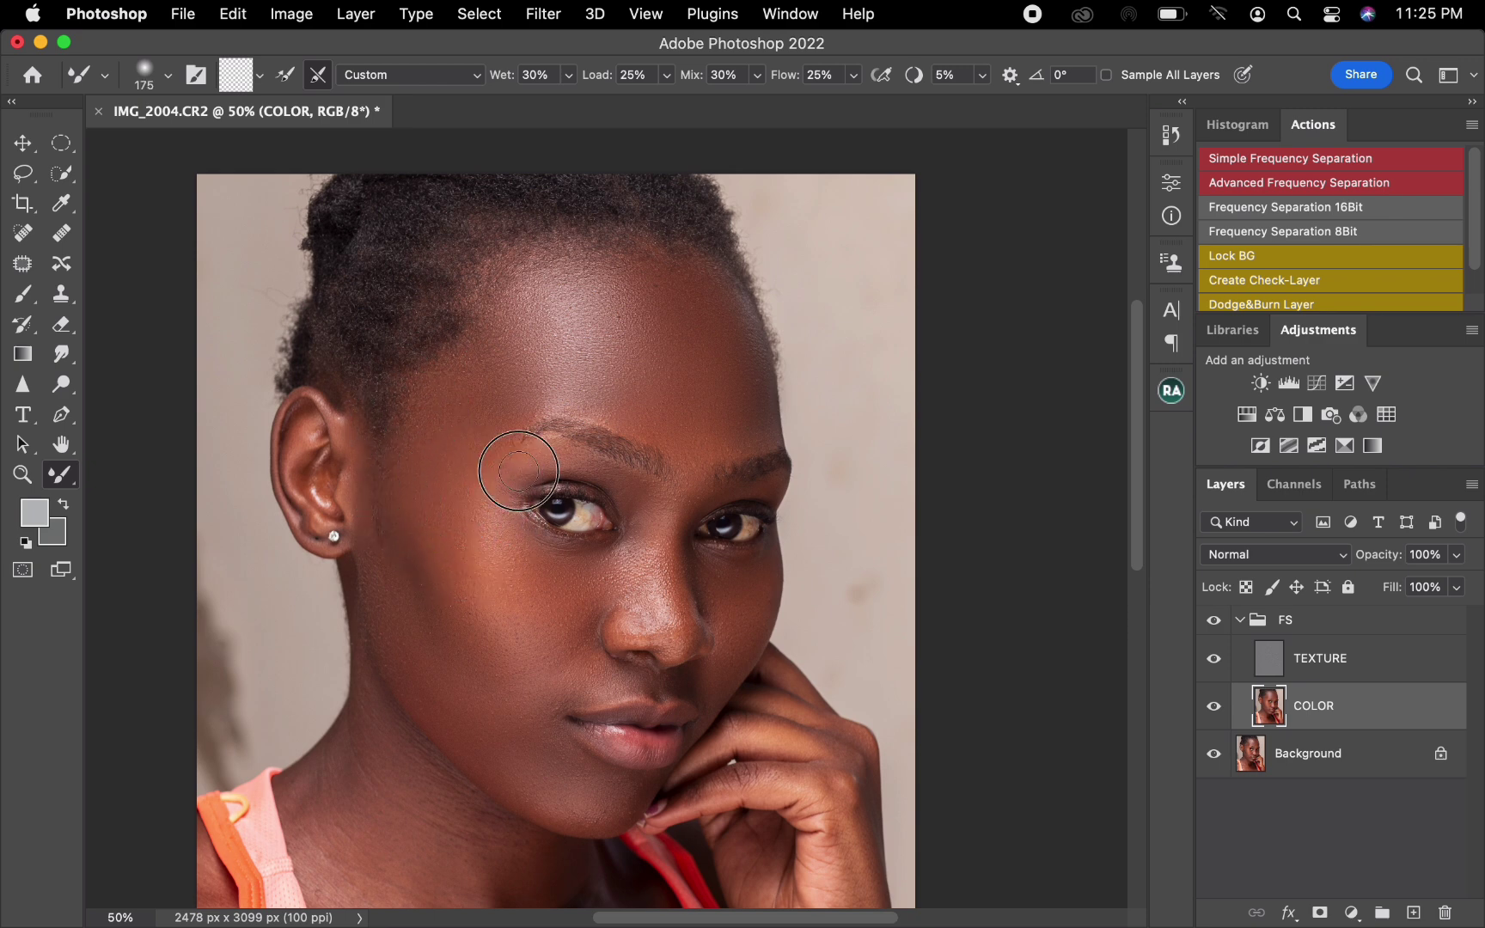
key("bracketleft")
key("bracketleft")
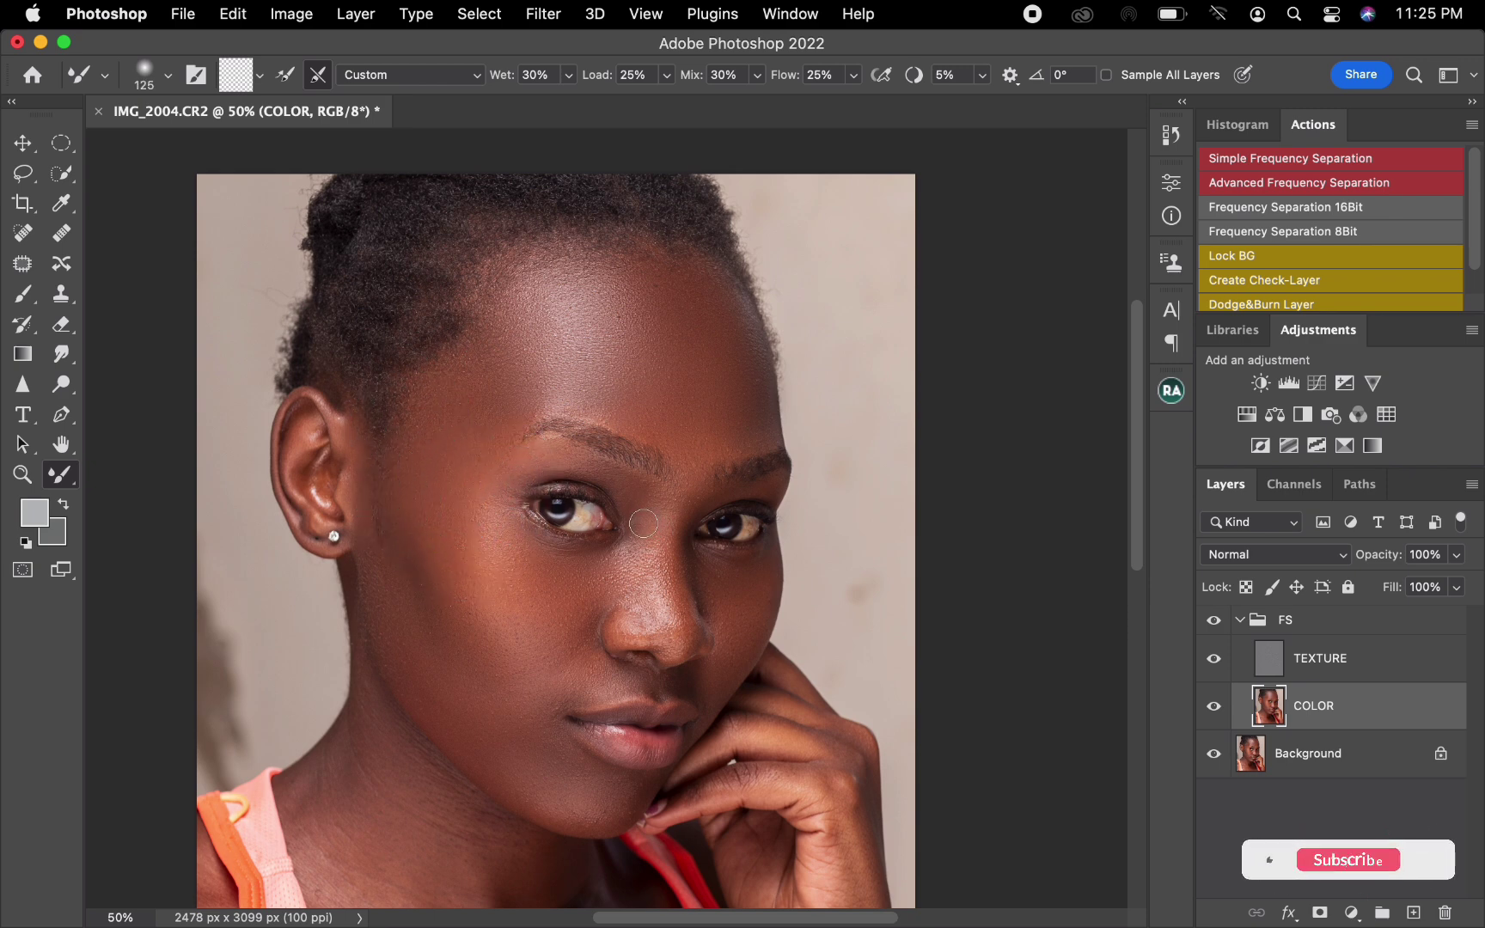
mouse_move(641, 534)
left_mouse_down()
mouse_move(639, 562)
mouse_move(654, 498)
left_mouse_up()
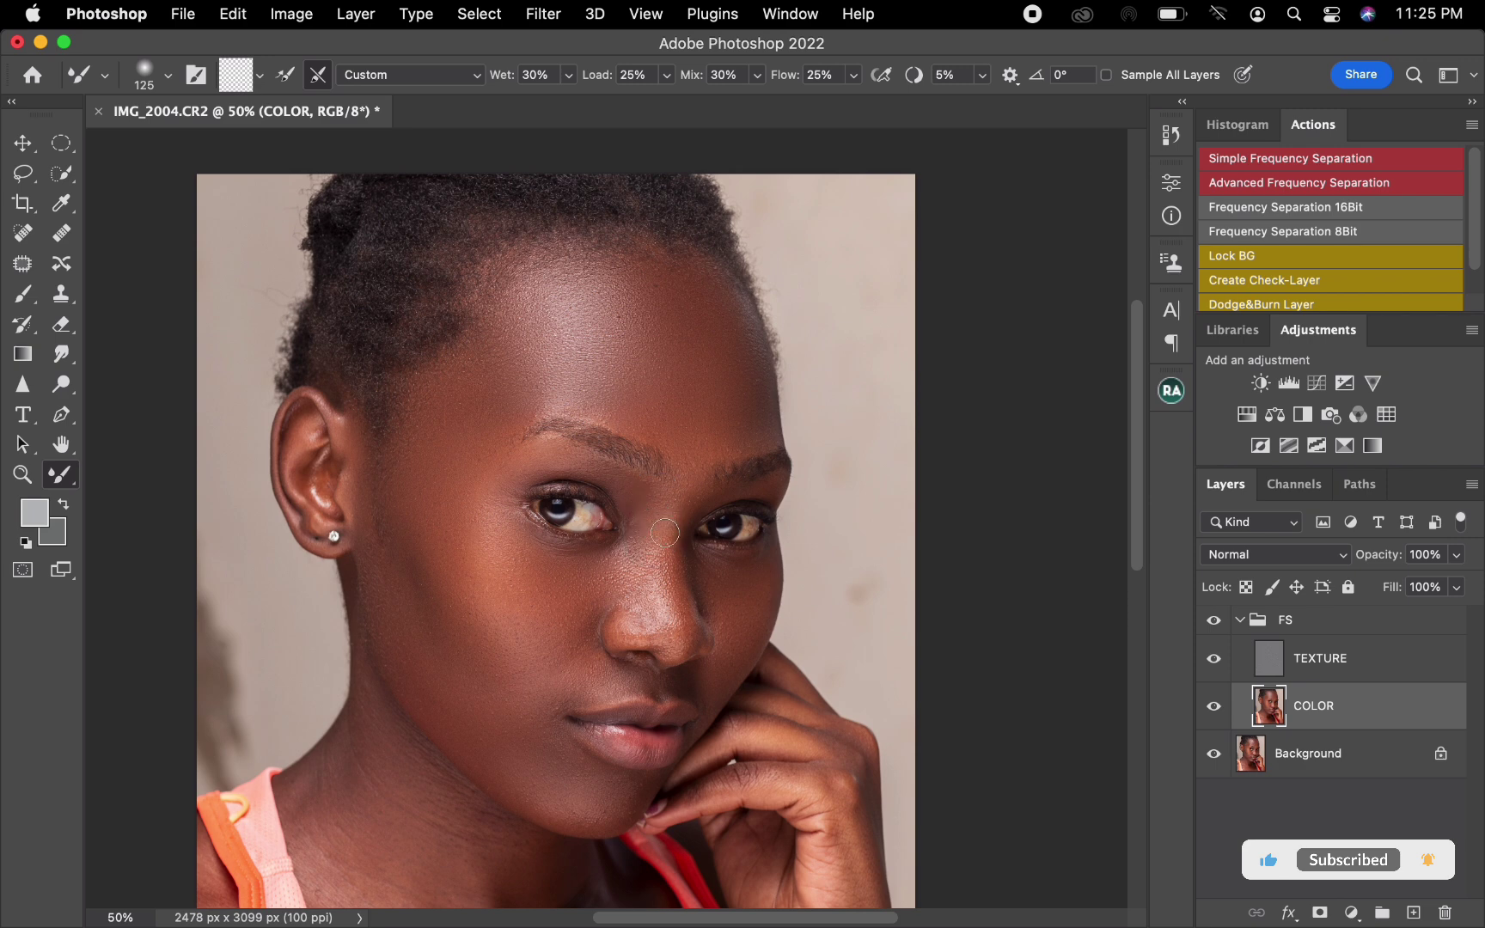
Blend the hand-side cheek next to the nose with the Mixer Brush, starting at 150 pixels
key("bracketright")
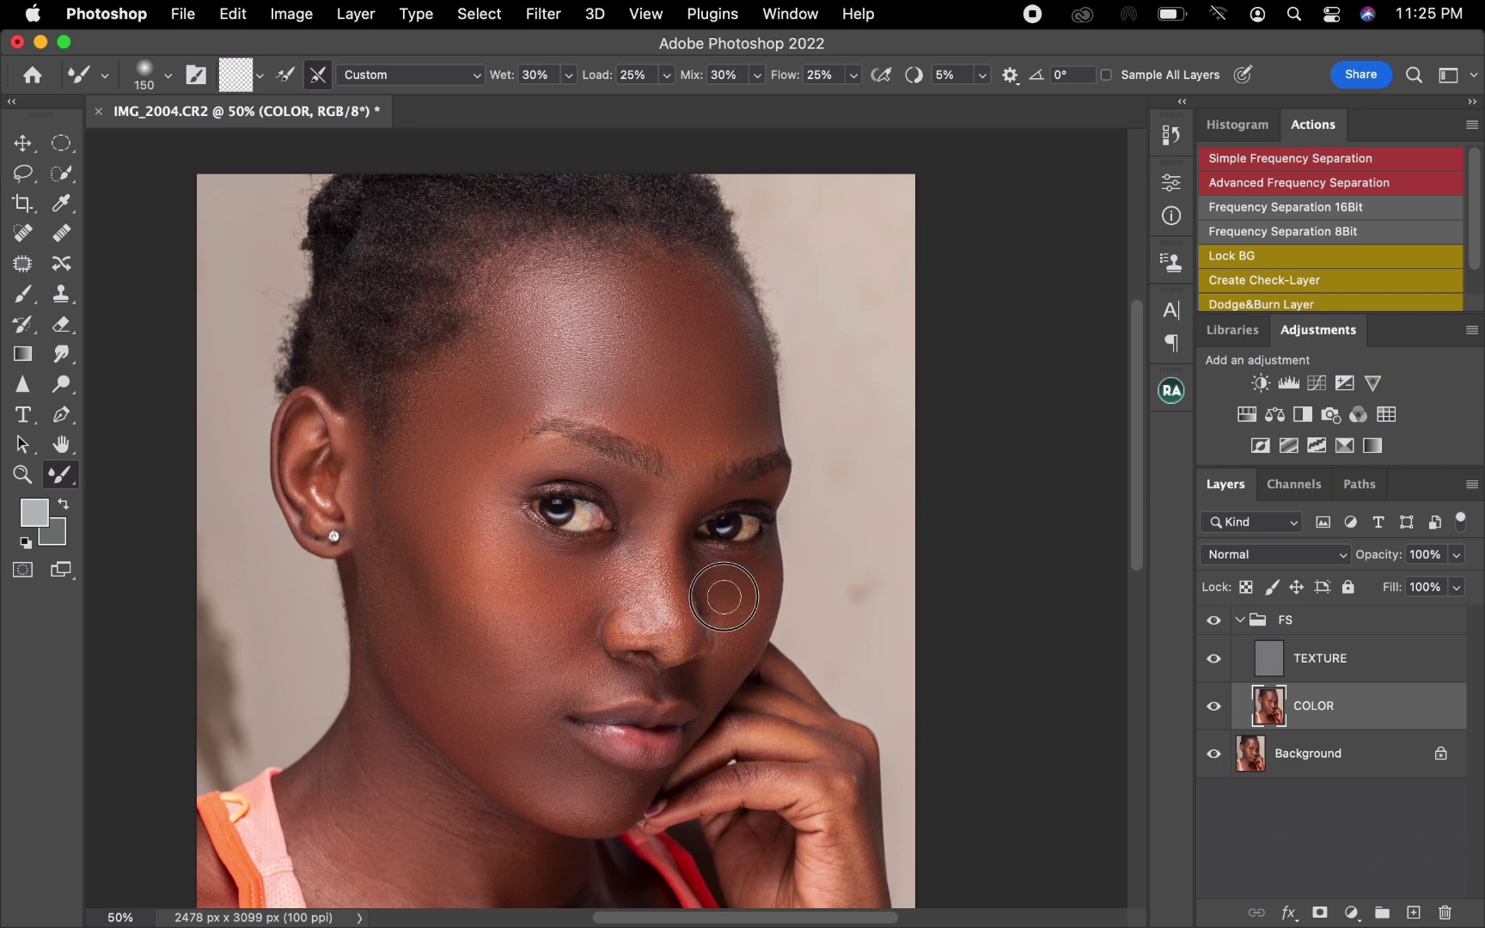
mouse_move(725, 598)
left_mouse_down()
mouse_move(752, 599)
mouse_move(742, 616)
left_mouse_up()
key("bracketright")
key("bracketright")
key("bracketright")
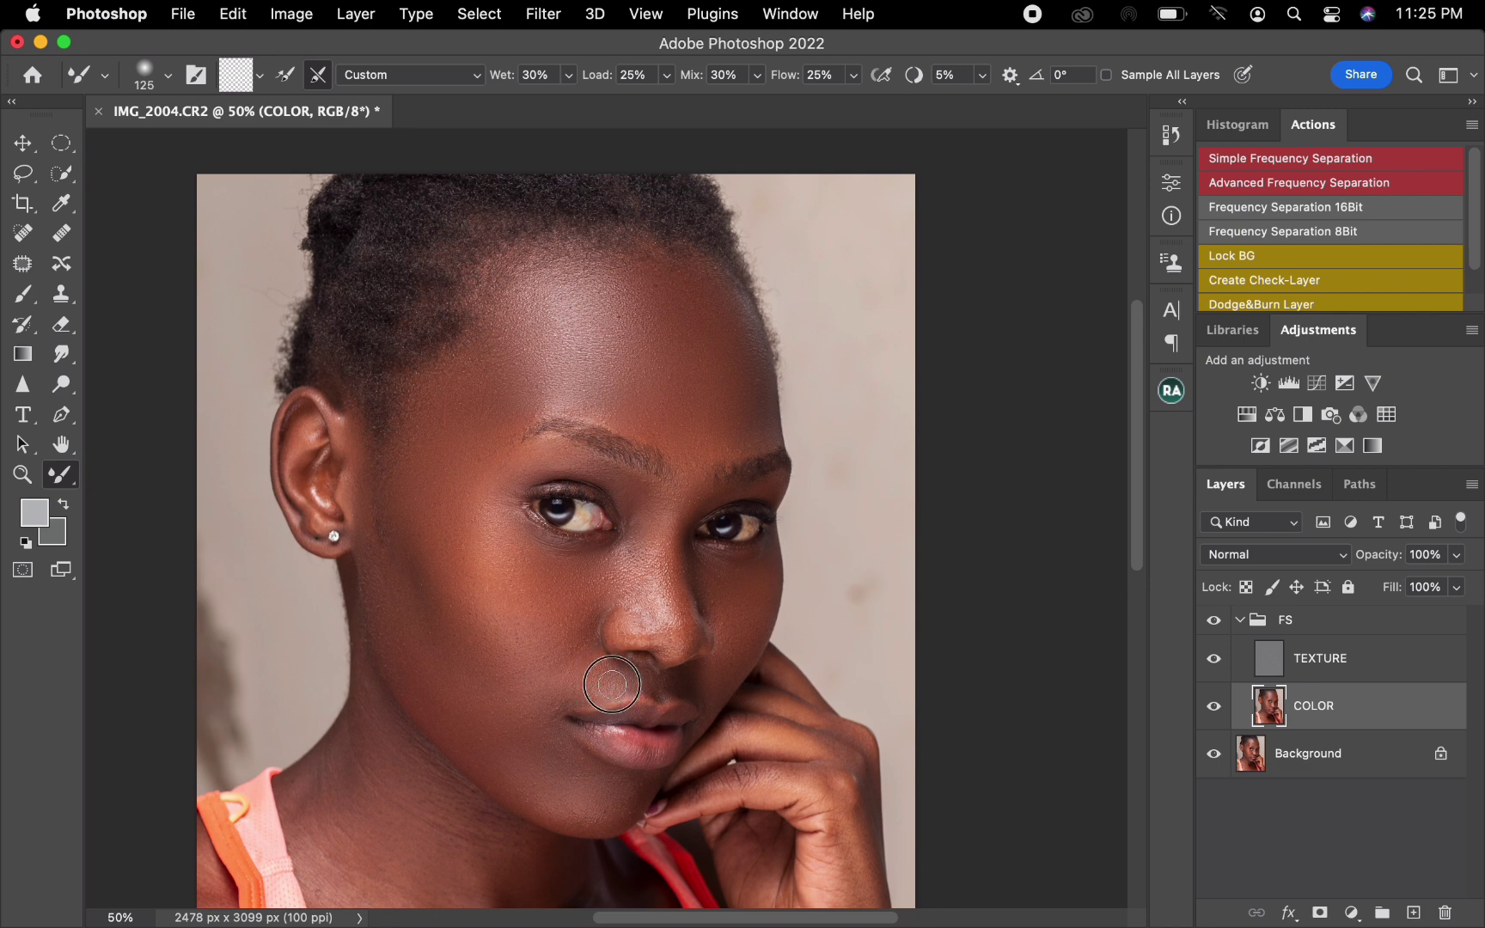
Even out the ear-side cheek with a 250-pixel Mixer Brush and the corner of the mouth with a 125-pixel one
key("bracketright")
key("bracketright")
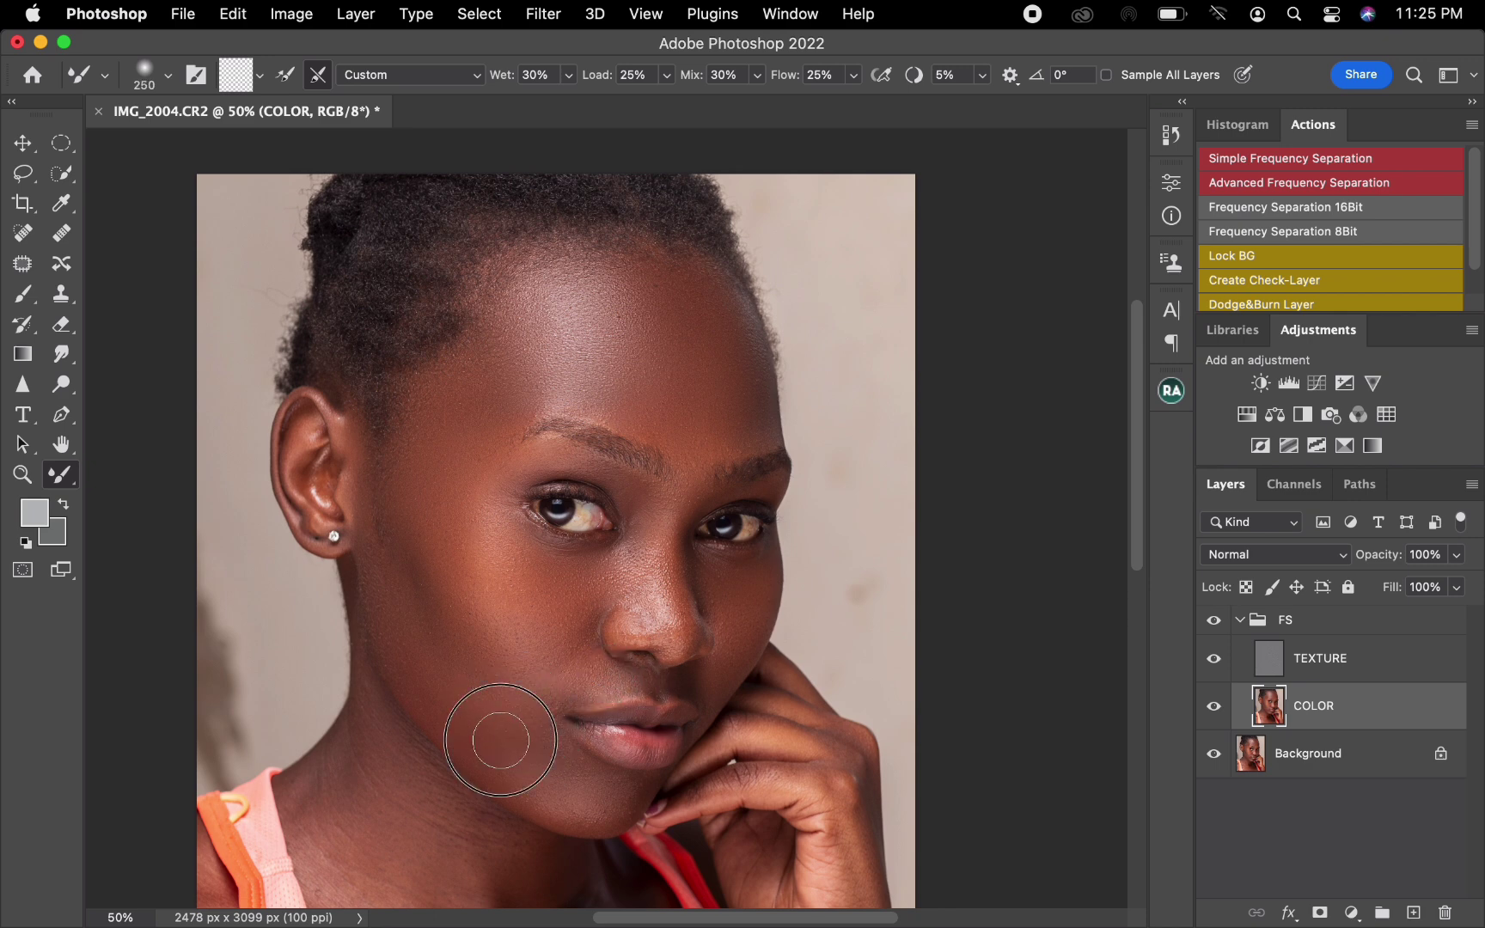
mouse_move(411, 553)
left_mouse_down()
mouse_move(403, 514)
mouse_move(418, 585)
mouse_move(455, 621)
mouse_move(473, 598)
mouse_move(498, 623)
mouse_move(454, 614)
left_mouse_up()
key("bracketleft")
key("bracketleft")
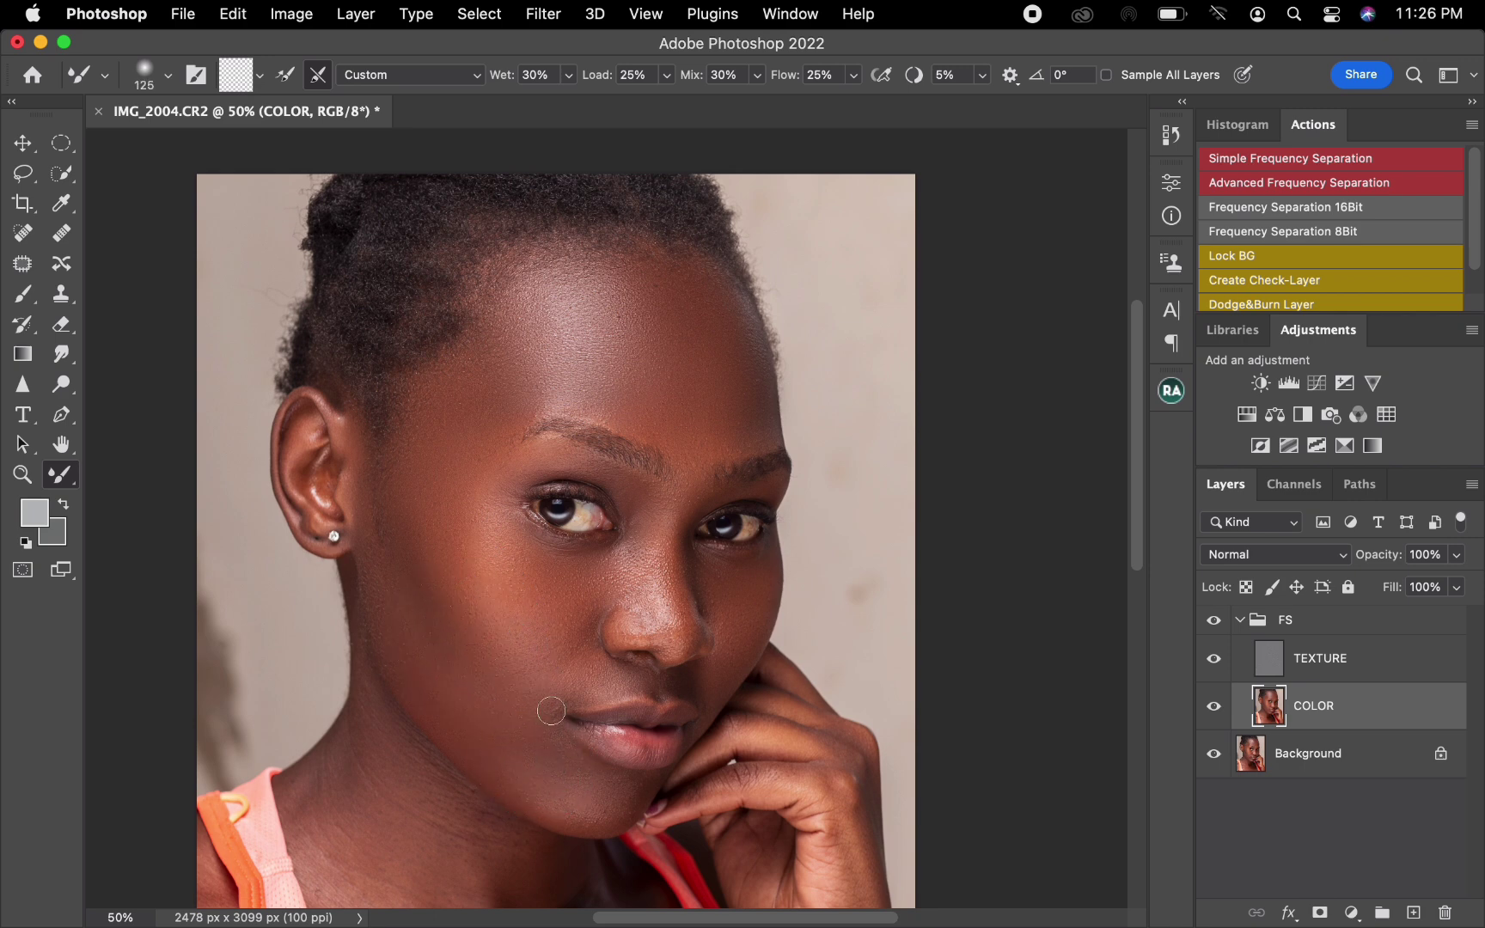
mouse_move(553, 711)
left_mouse_down()
mouse_move(567, 698)
mouse_move(560, 710)
left_mouse_up()
Toggle the FS group's visibility to compare the face before and after the retouch
left_click(1214, 620)
left_click(1214, 621)
left_click(1214, 621)
left_click(1214, 621)
Blend the tones along the neck and under the jaw on the COLOR layer with a 150 to 300-pixel Mixer Brush
left_click_drag(689, 590, 700, 364)
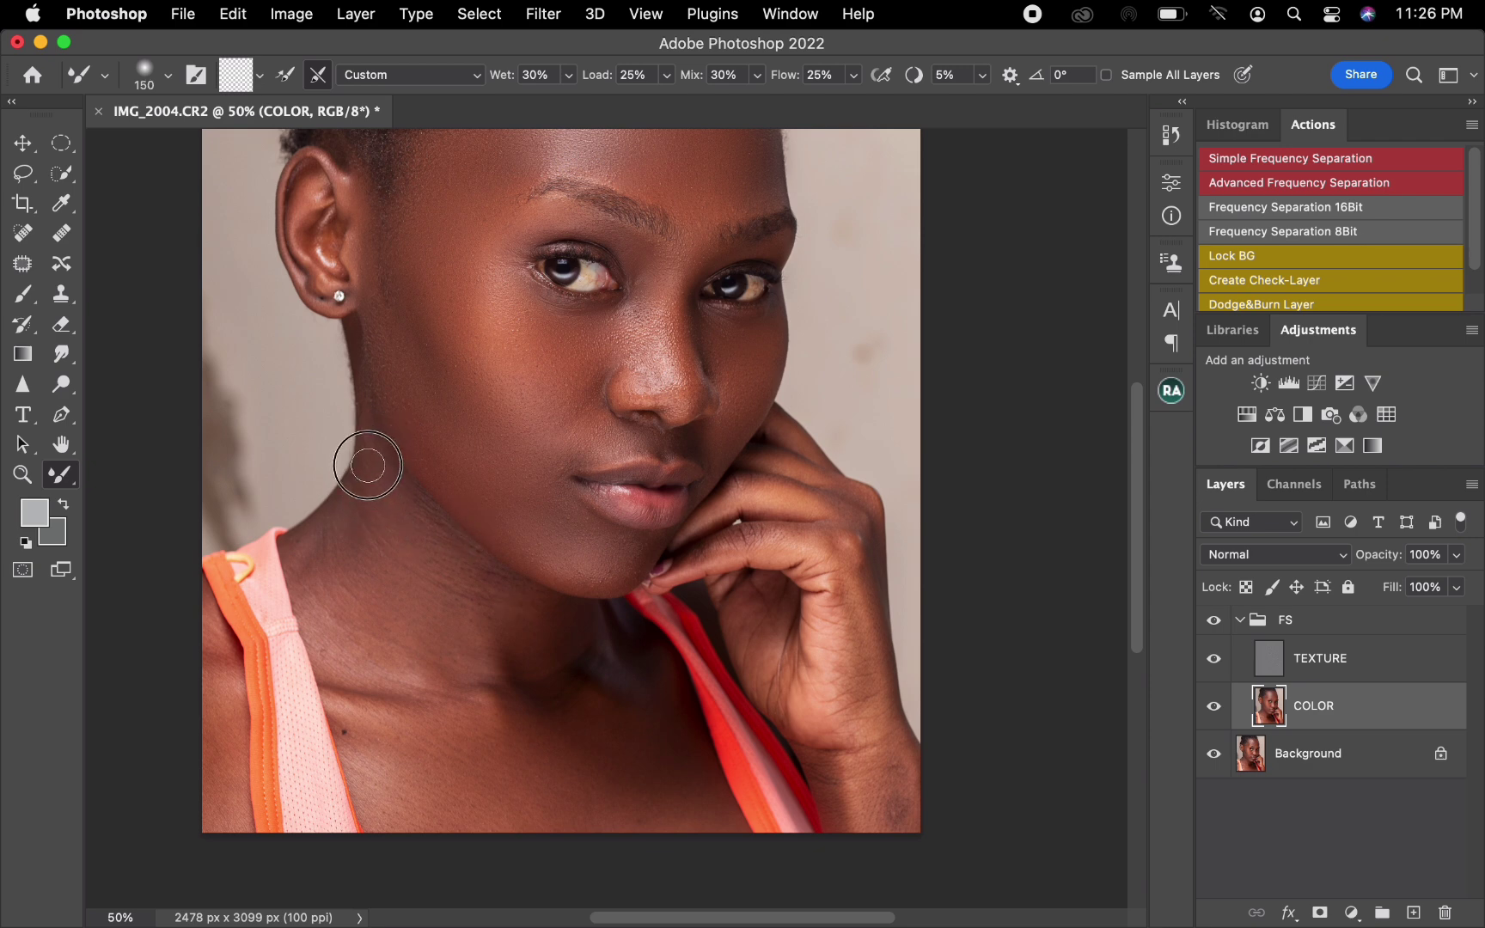
key("bracketright")
key("bracketright")
key("bracketright")
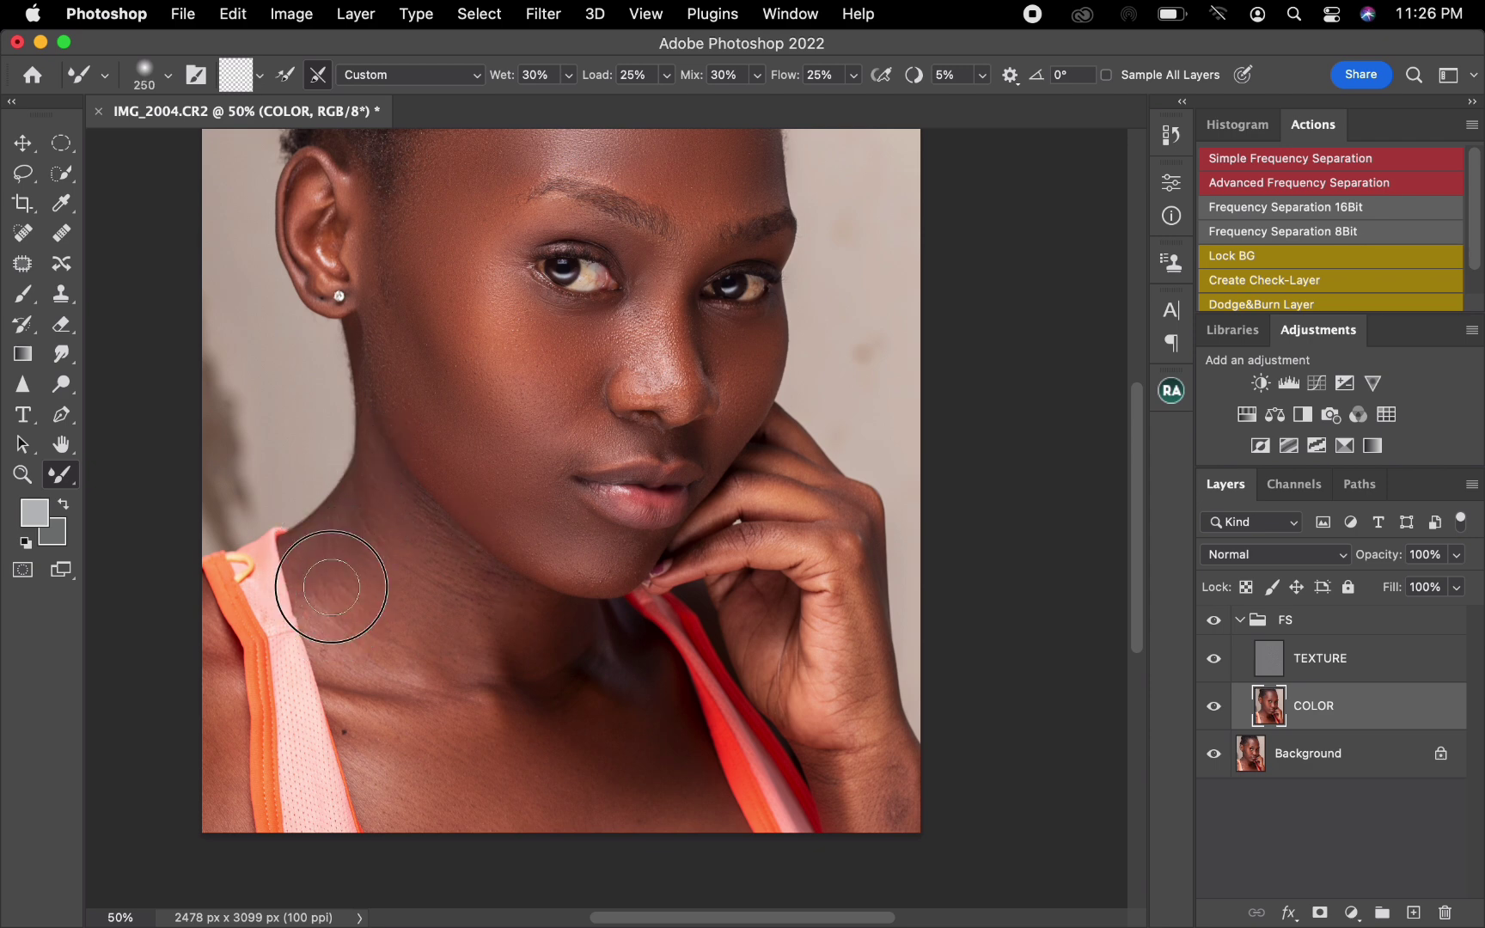
key("bracketright")
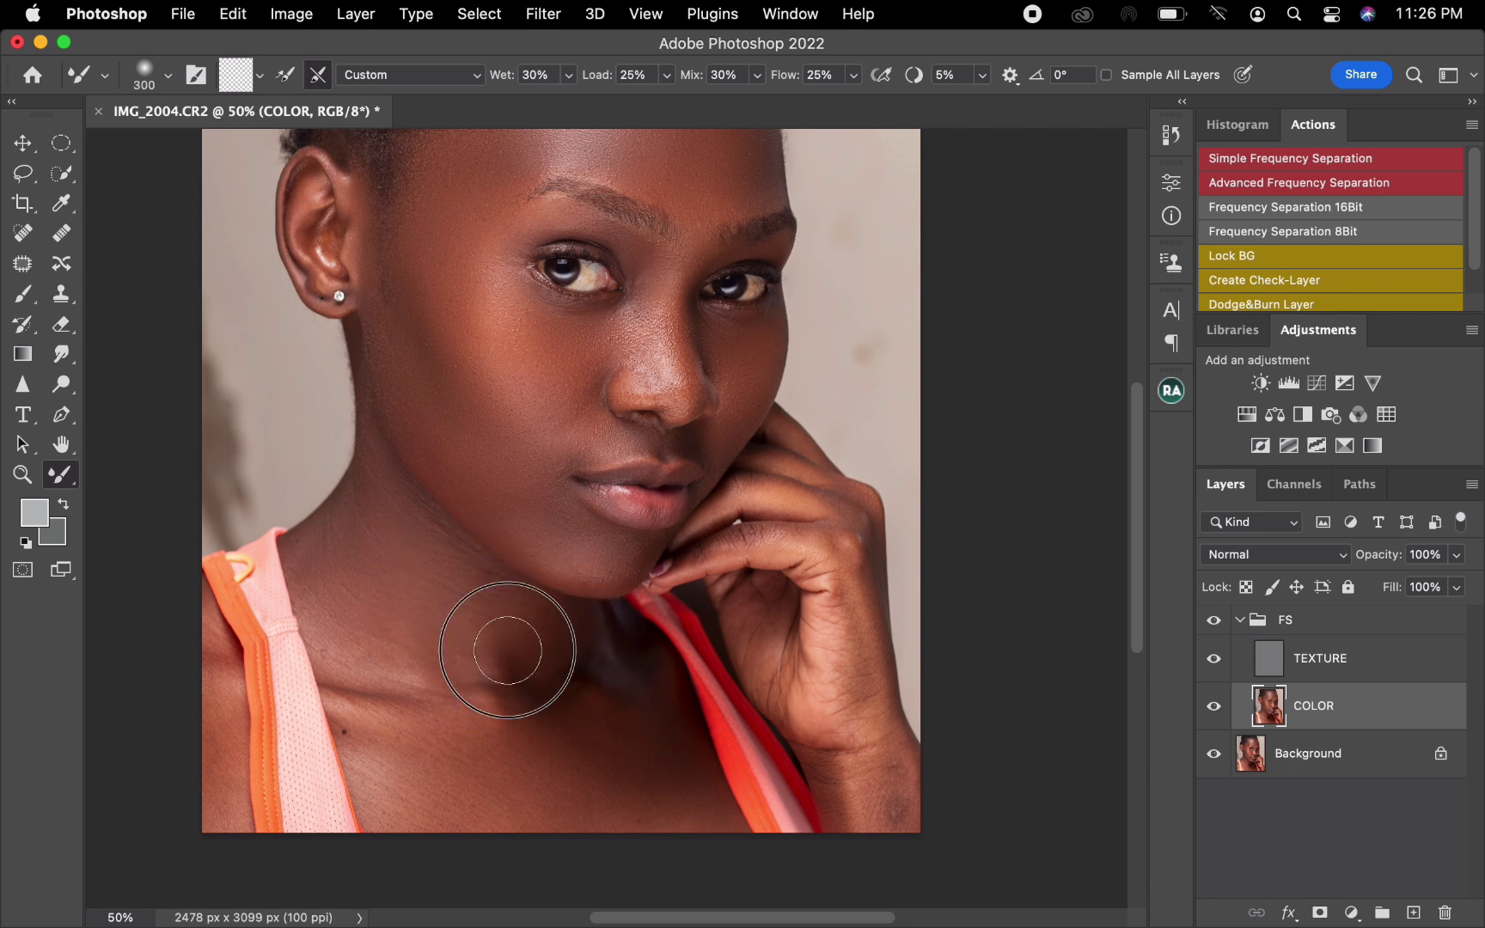
key("bracketleft")
key("bracketleft")
key("bracketleft")
key("bracketleft")
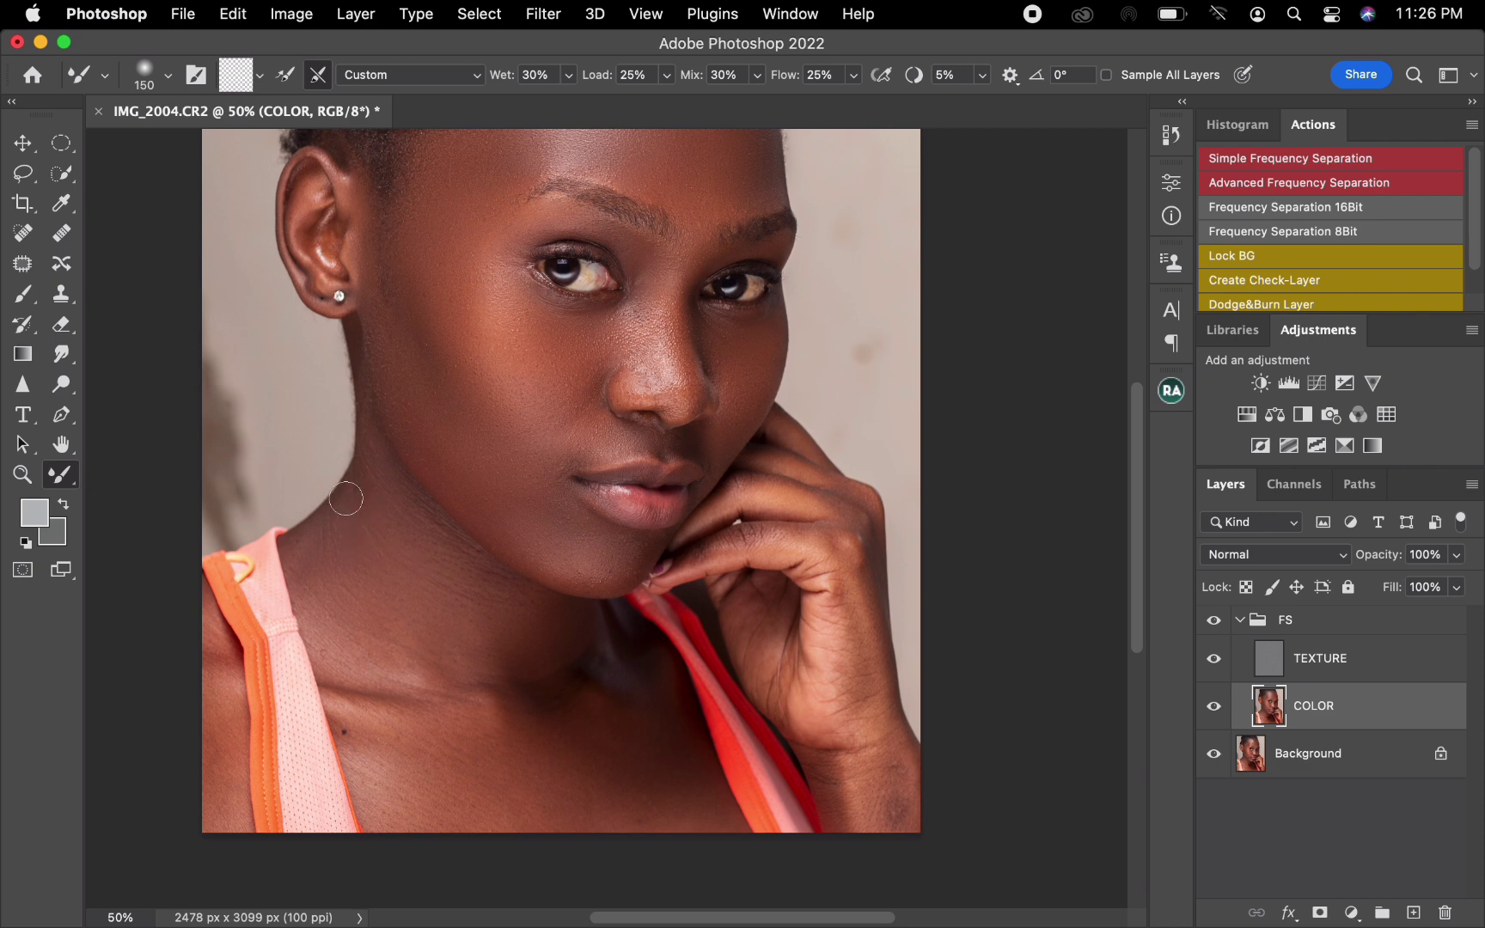
On the TEXTURE layer, clone out flaws on the side of the neck near the shoulder strap with a 35-pixel Clone Stamp
left_click(1305, 664)
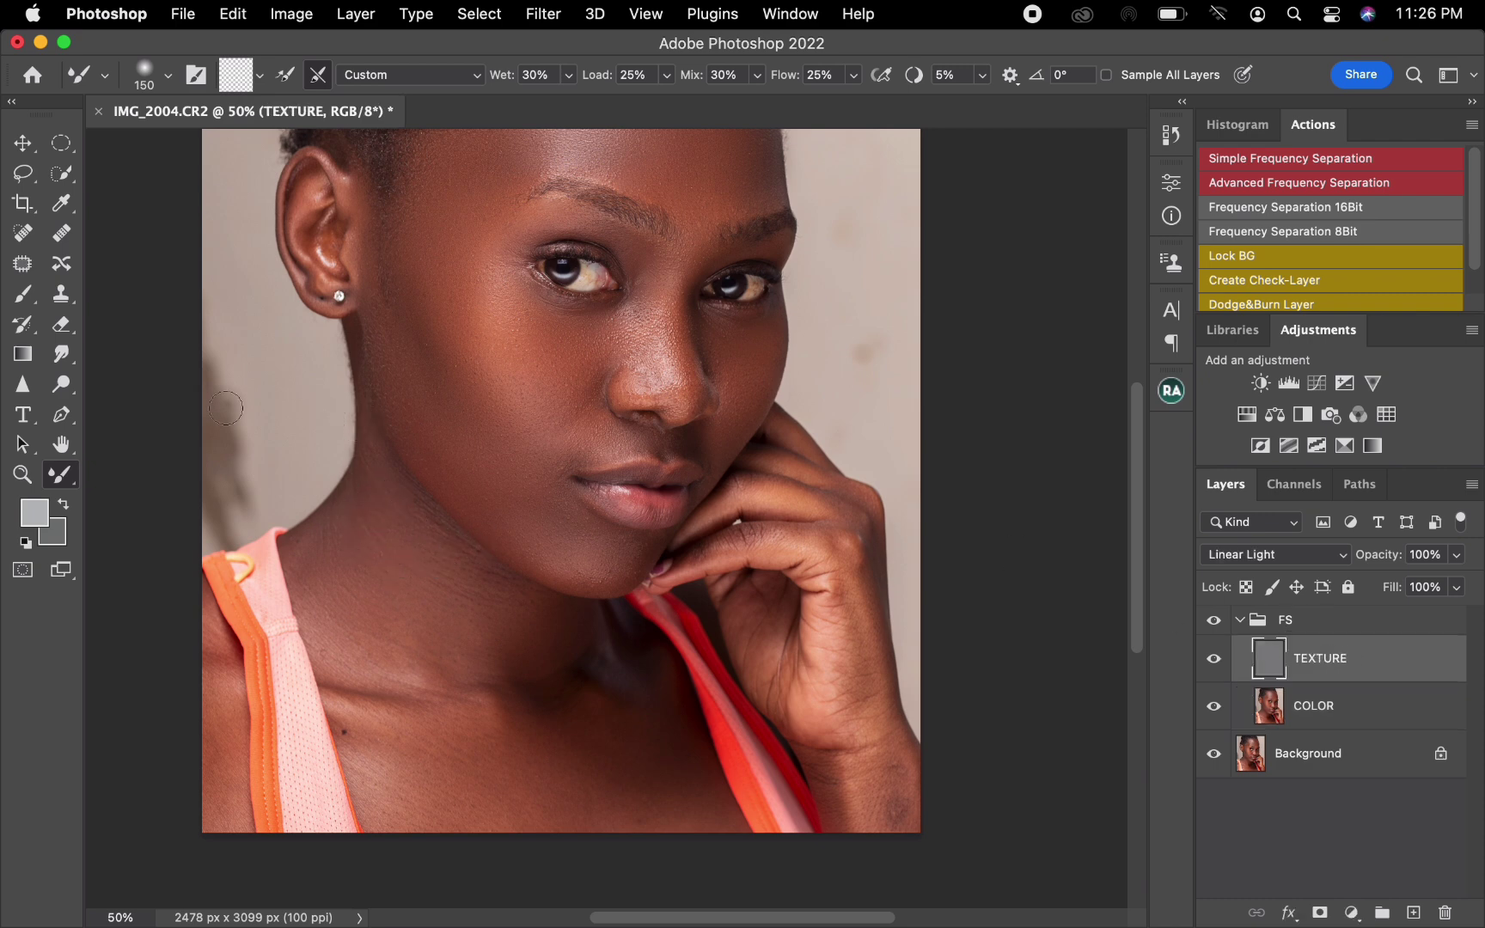
left_click(61, 293)
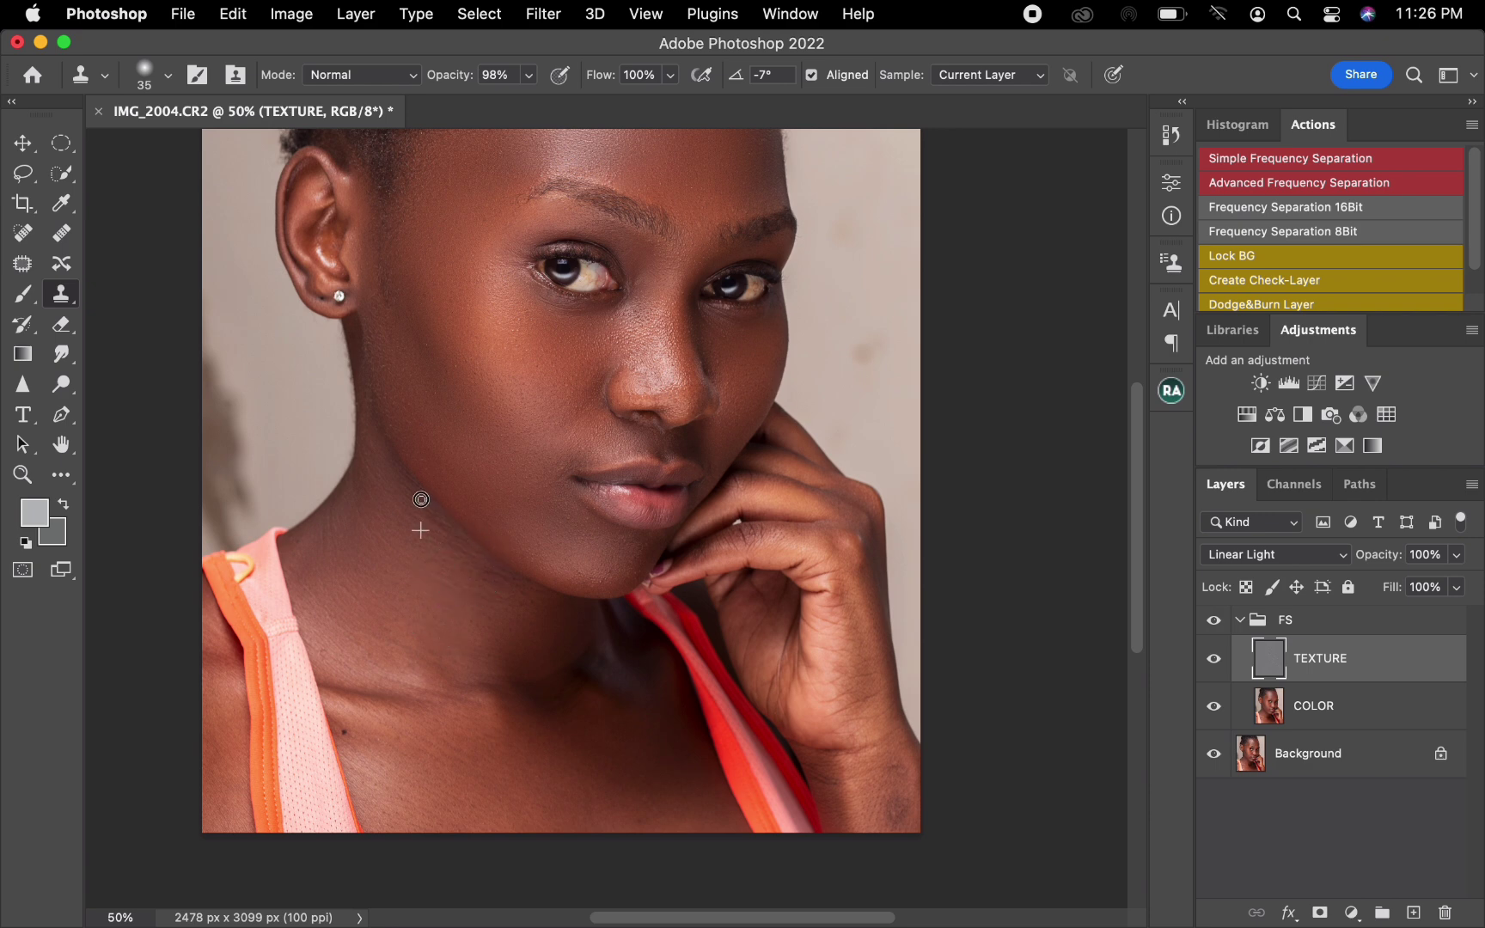
left_click(373, 584, "alt")
left_click_drag(346, 594, 340, 581)
left_click(345, 600, "alt")
left_click_drag(323, 644, 329, 655)
Clone clean texture over the blemishes below the chin and on the forearm
left_click(587, 584, "alt")
left_click_drag(608, 582, 611, 575)
left_click(637, 575, "alt")
left_click(901, 797, "alt")
left_click_drag(899, 770, 892, 809)
left_click(912, 790, "alt")
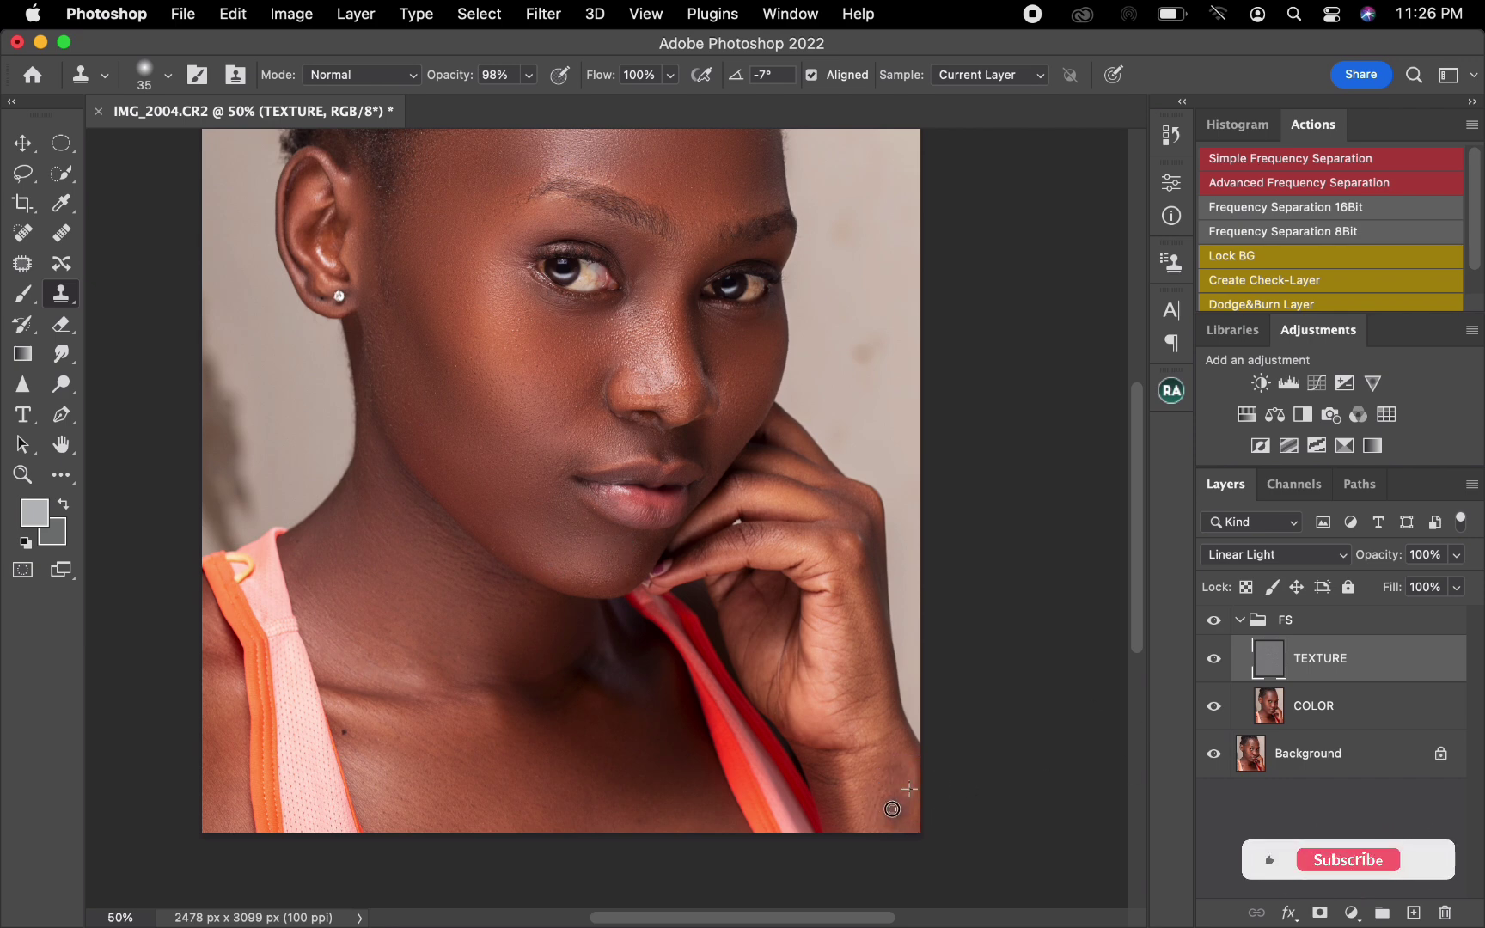
Blend the neck tones on the COLOR layer with the Mixer Brush at sizes from 100 to 175 pixels
left_click(1421, 724)
left_click(63, 478)
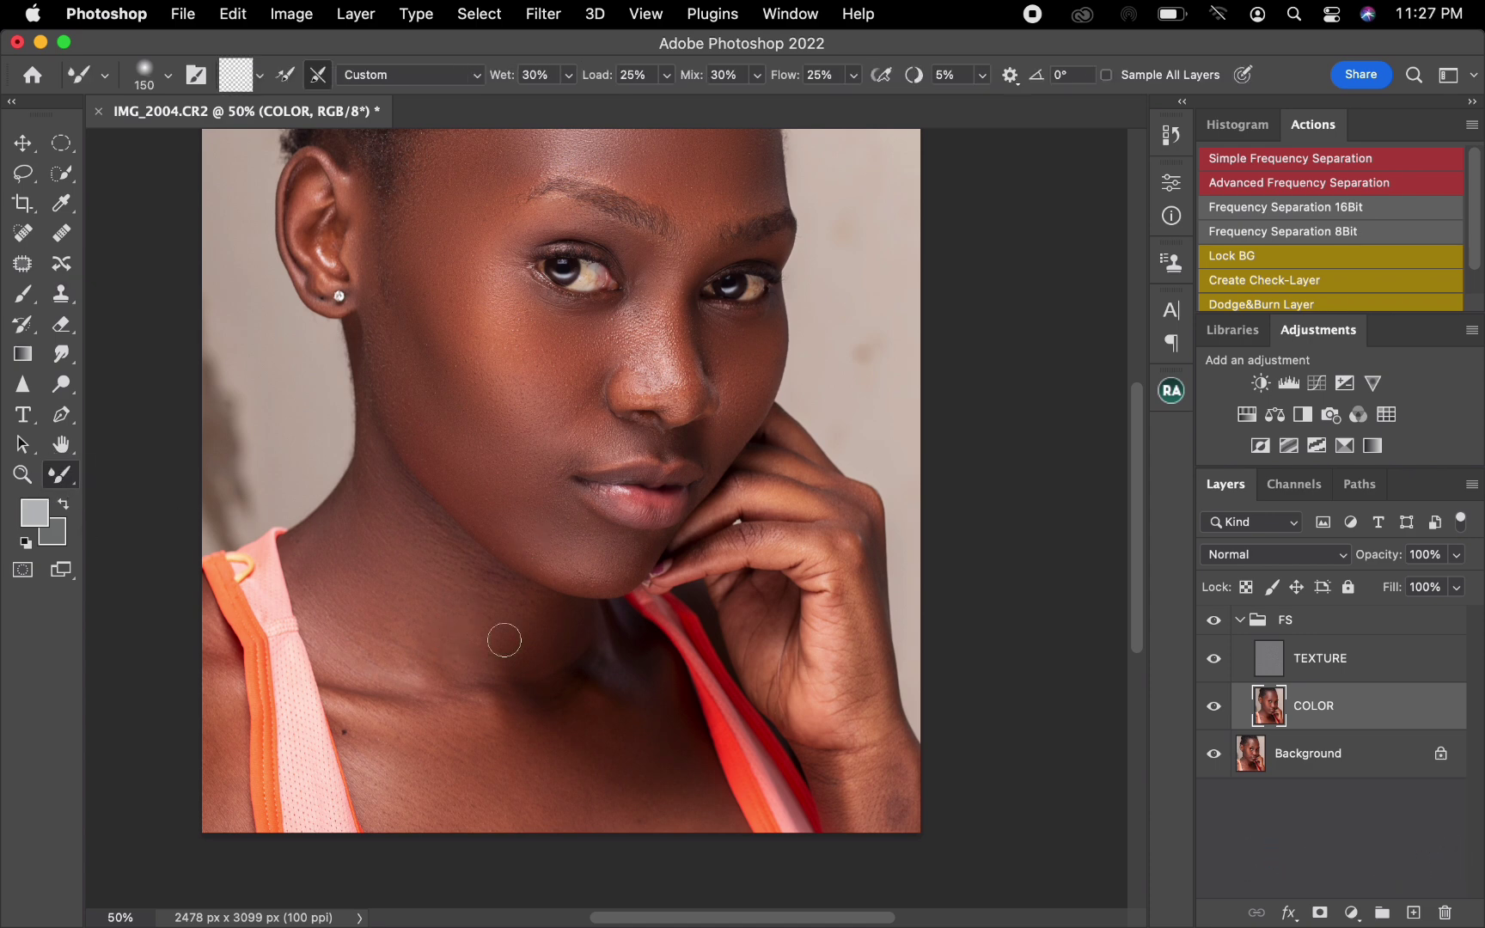
left_click(1366, 668)
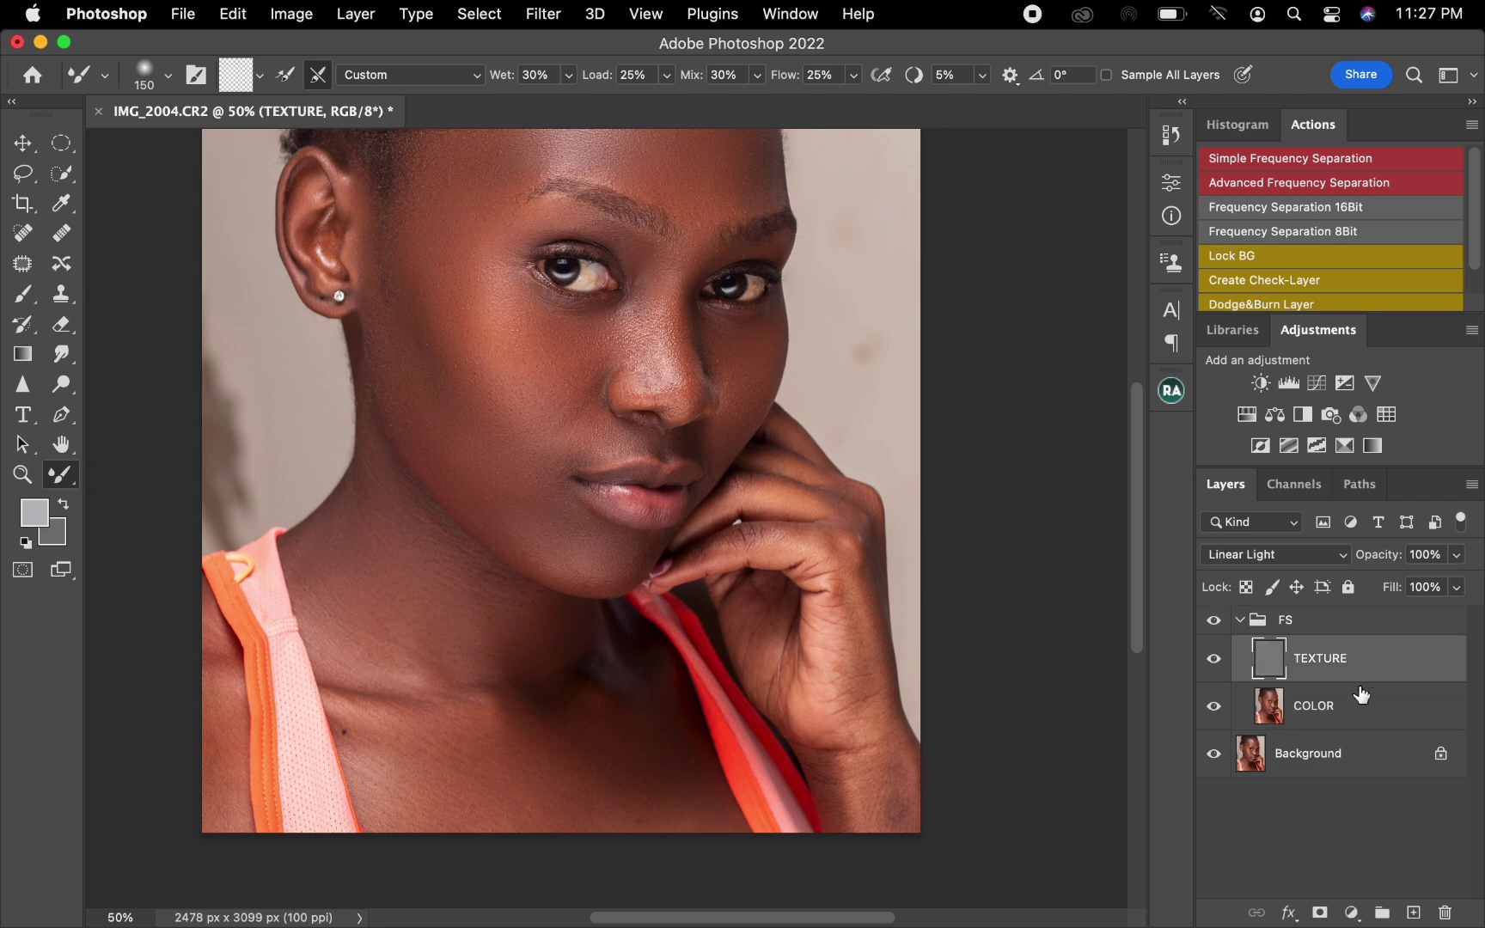
left_click(1363, 710)
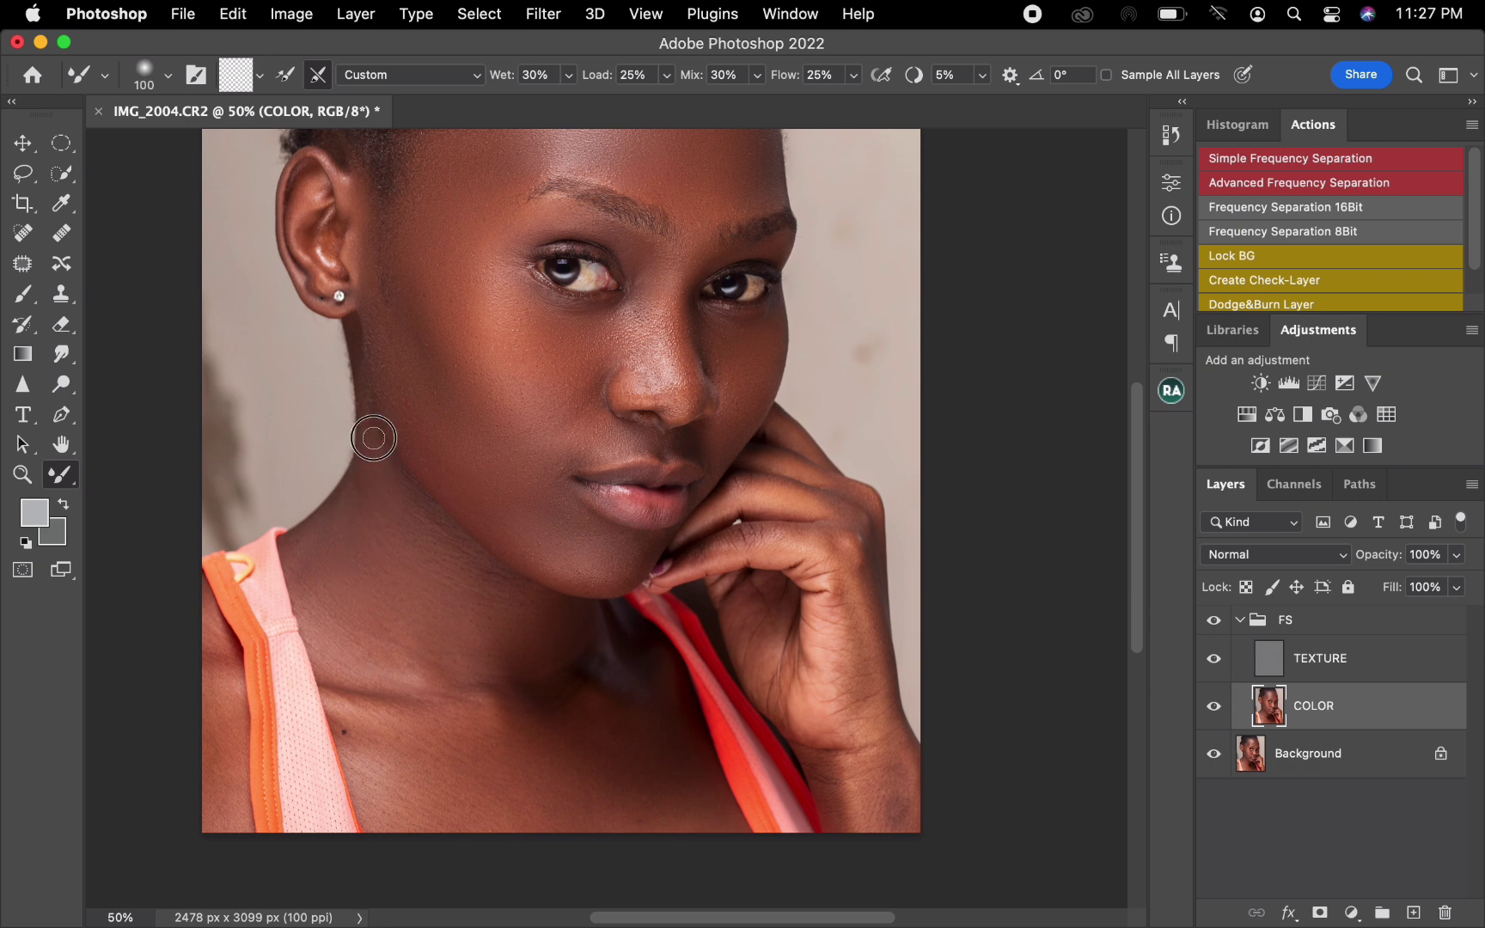
key("bracketright")
key("bracketright")
key("bracketright")
key("bracketright")
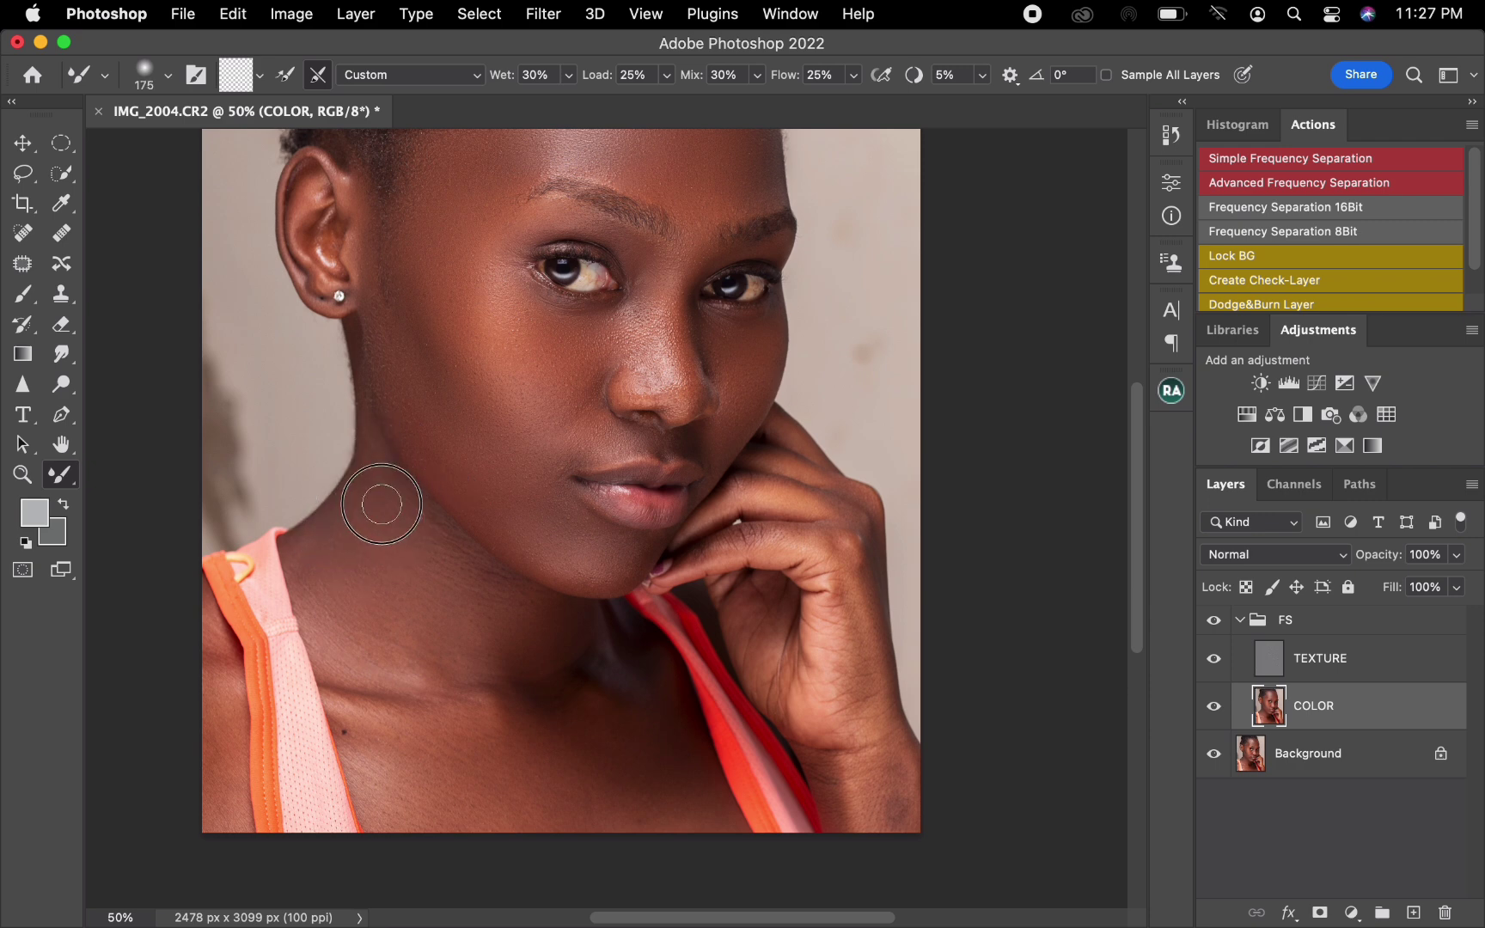
mouse_move(454, 574)
left_mouse_down()
mouse_move(354, 548)
mouse_move(322, 588)
mouse_move(308, 557)
left_mouse_up()
Smooth the lower neck tones with a 175 to 300-pixel Mixer Brush, then make TEXTURE the active layer
key("bracketleft")
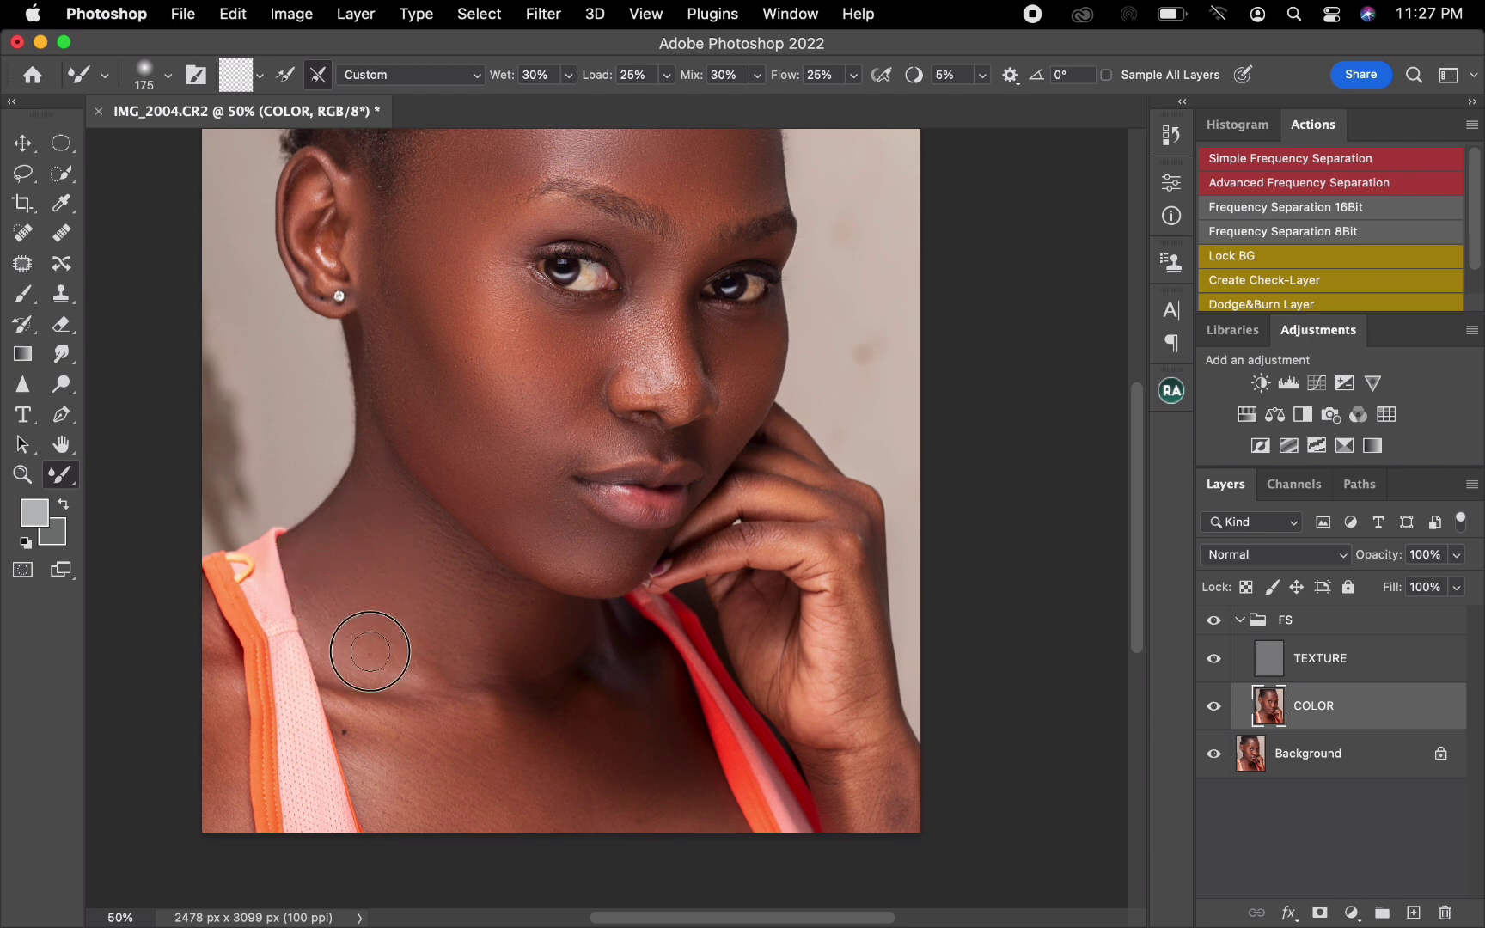
key("bracketright")
key("bracketright")
key("bracketright")
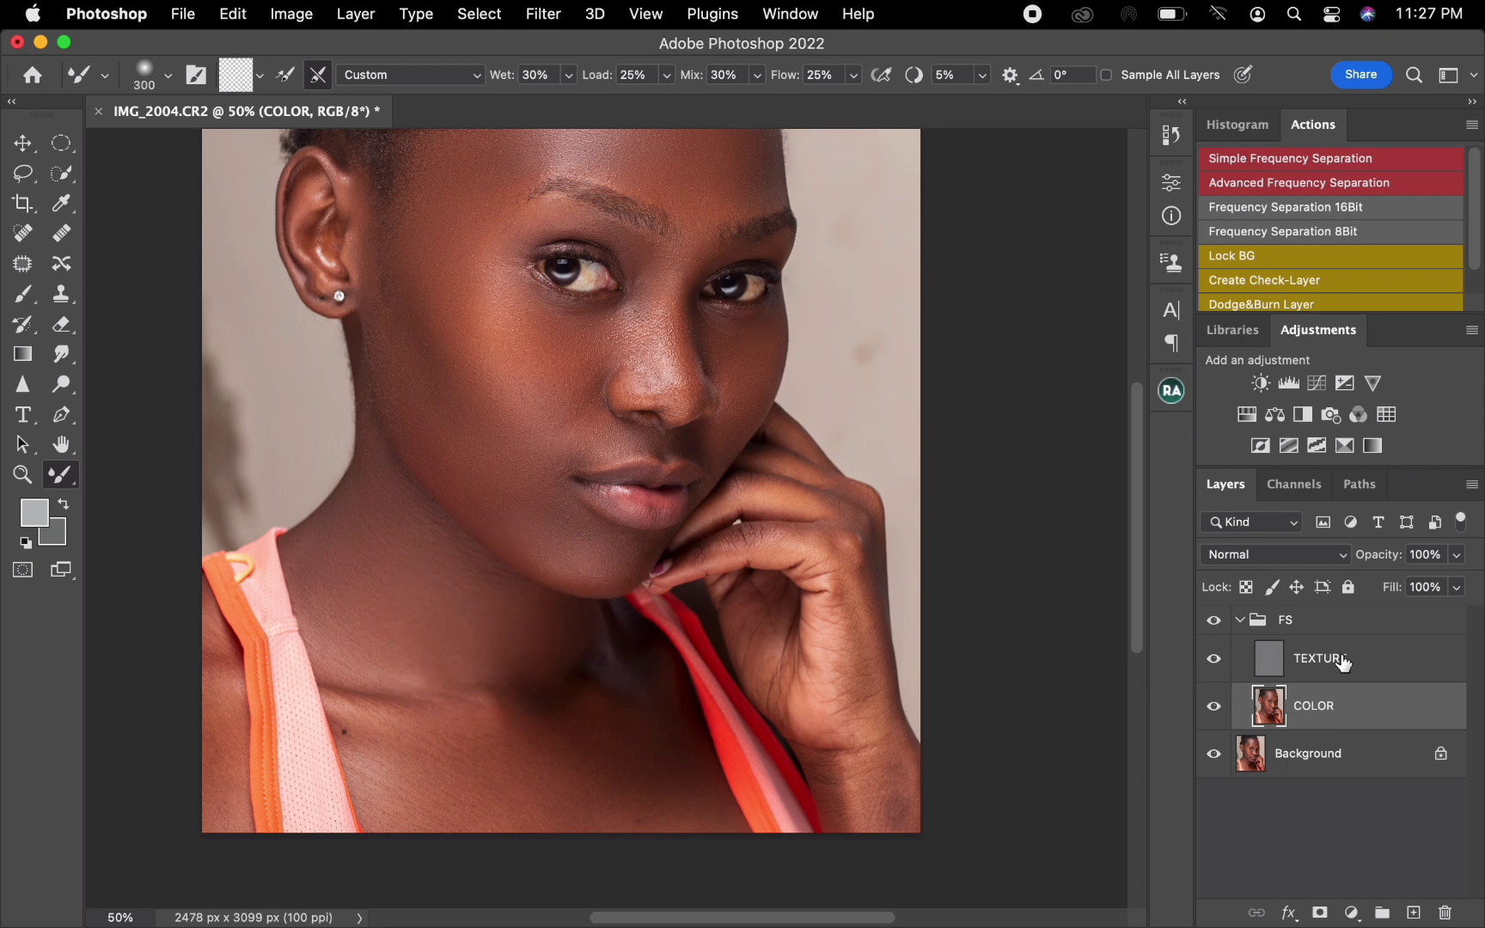
left_click(1353, 675)
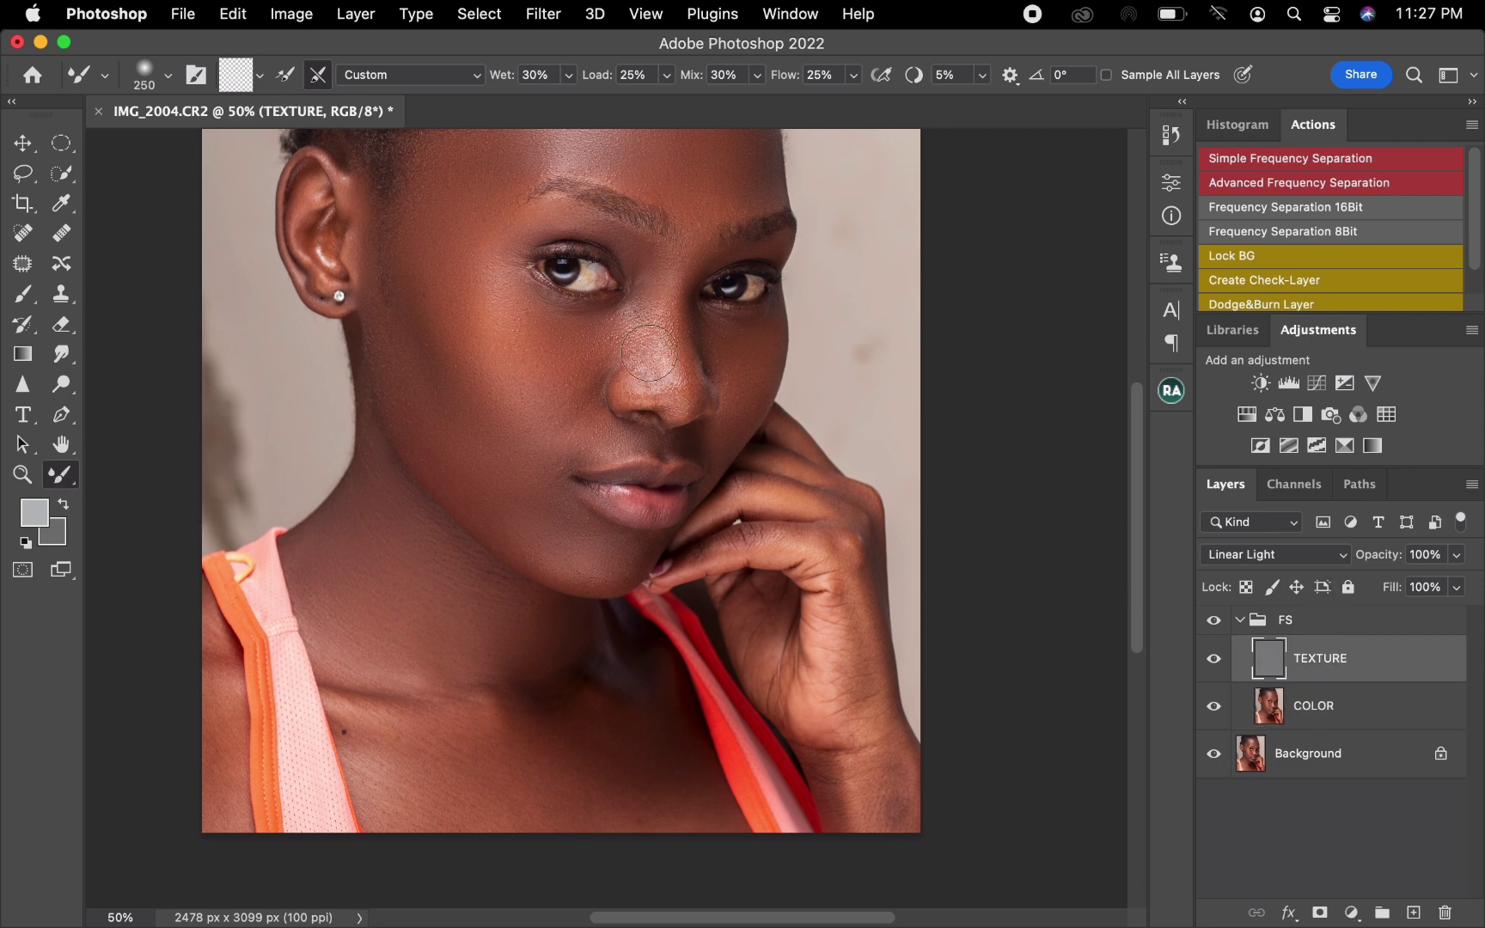
Make COLOR the active layer and blend the tones across the base of the neck with a 125 to 200-pixel Mixer Brush
key("bracketleft")
mouse_move(620, 352)
left_mouse_down()
mouse_move(653, 315)
mouse_move(662, 331)
left_mouse_up()
left_click(1333, 714)
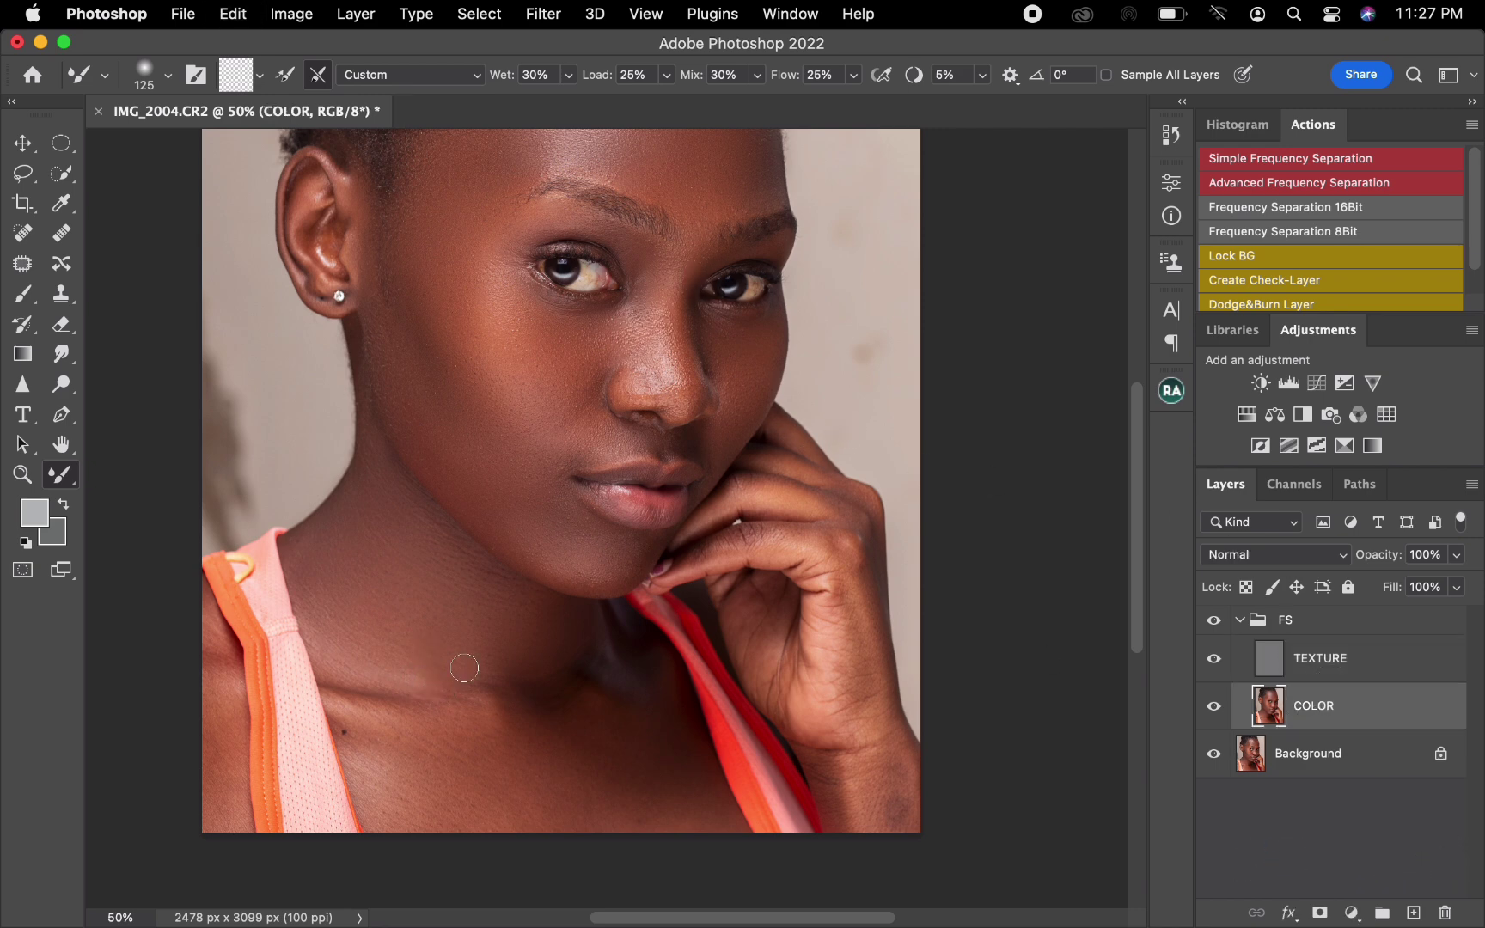
key("bracketright")
key("bracketright")
left_click_drag(454, 687, 552, 689)
key("bracketright")
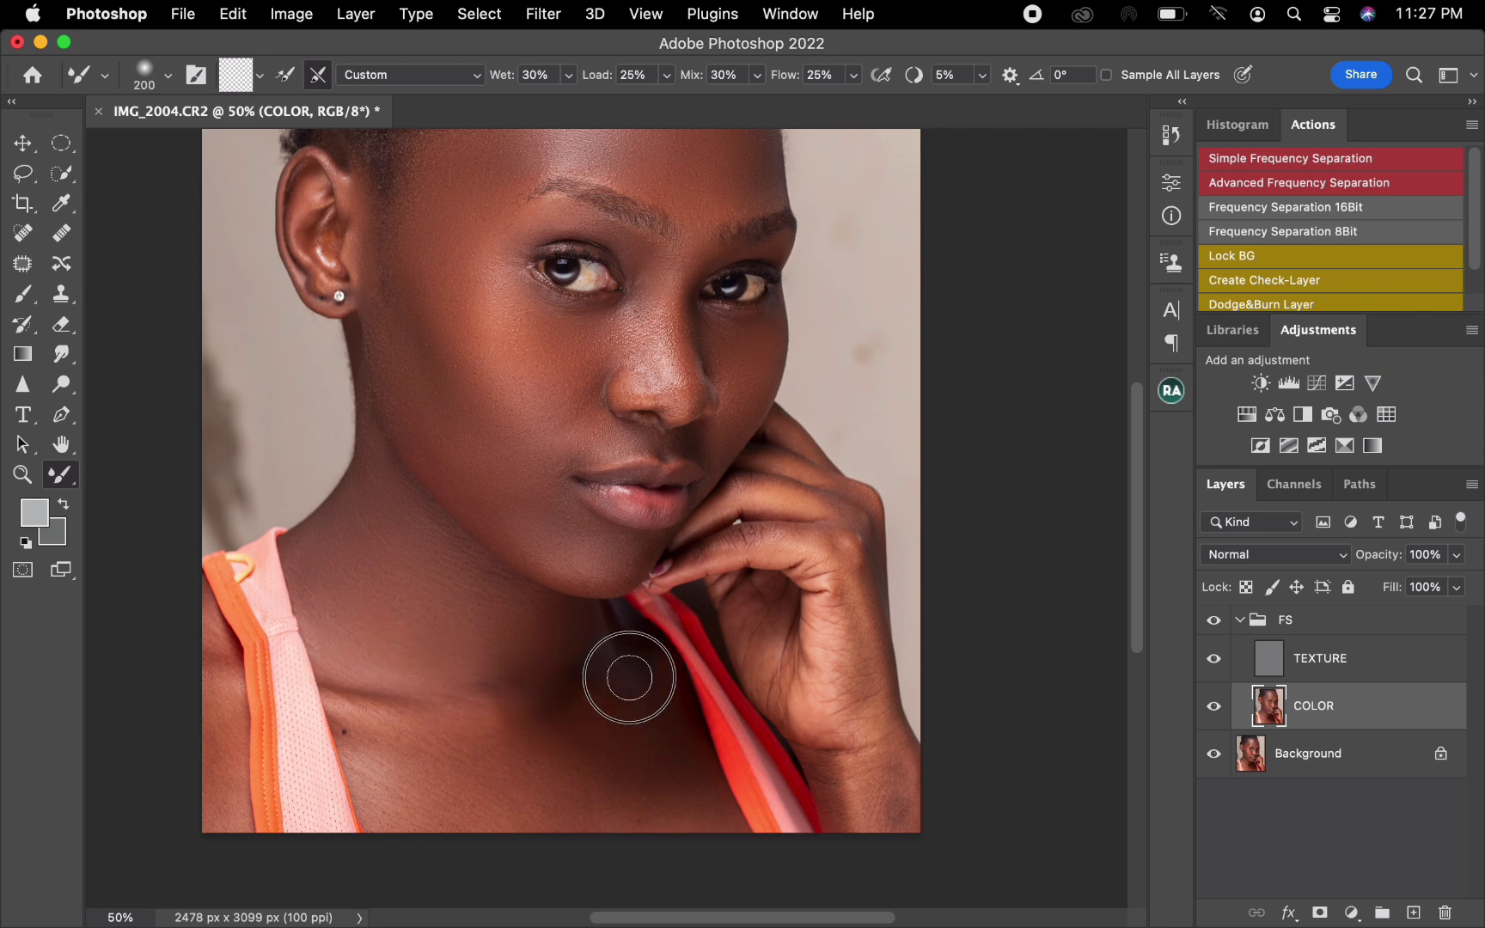
Smooth the chest tones beside the red strap with the Mixer Brush at sizes from 250 to 300 pixels
key("bracketright")
key("bracketright")
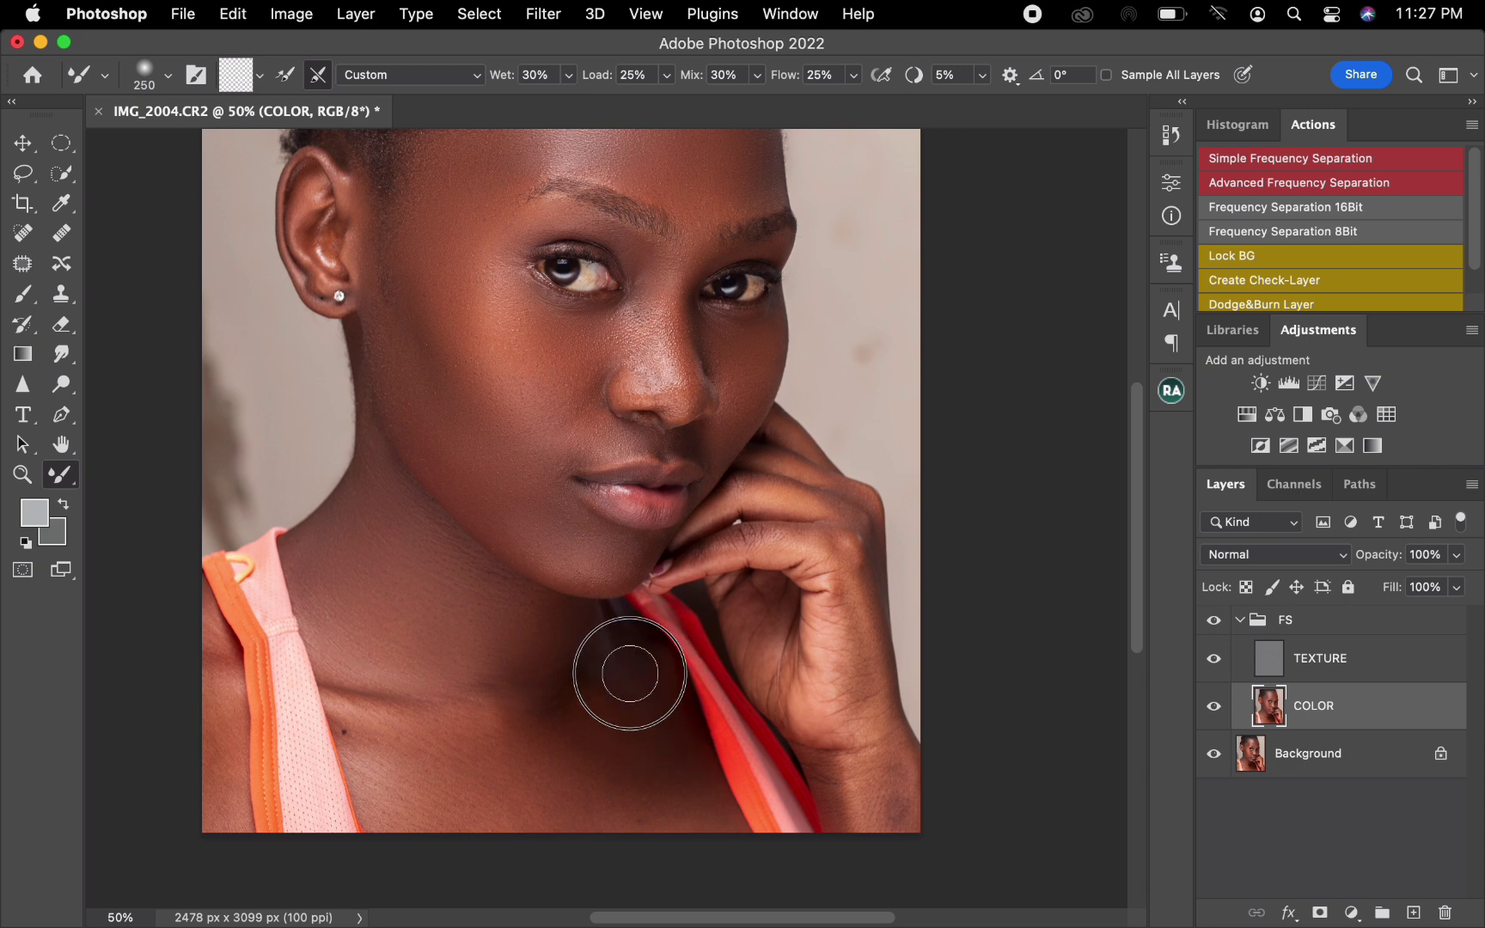
mouse_move(584, 720)
left_mouse_down()
mouse_move(480, 660)
mouse_move(505, 675)
mouse_move(433, 710)
mouse_move(574, 745)
mouse_move(642, 739)
mouse_move(600, 732)
mouse_move(626, 697)
mouse_move(644, 755)
mouse_move(678, 781)
mouse_move(636, 816)
mouse_move(652, 807)
mouse_move(679, 829)
mouse_move(700, 813)
mouse_move(662, 806)
left_mouse_up()
key("bracketright")
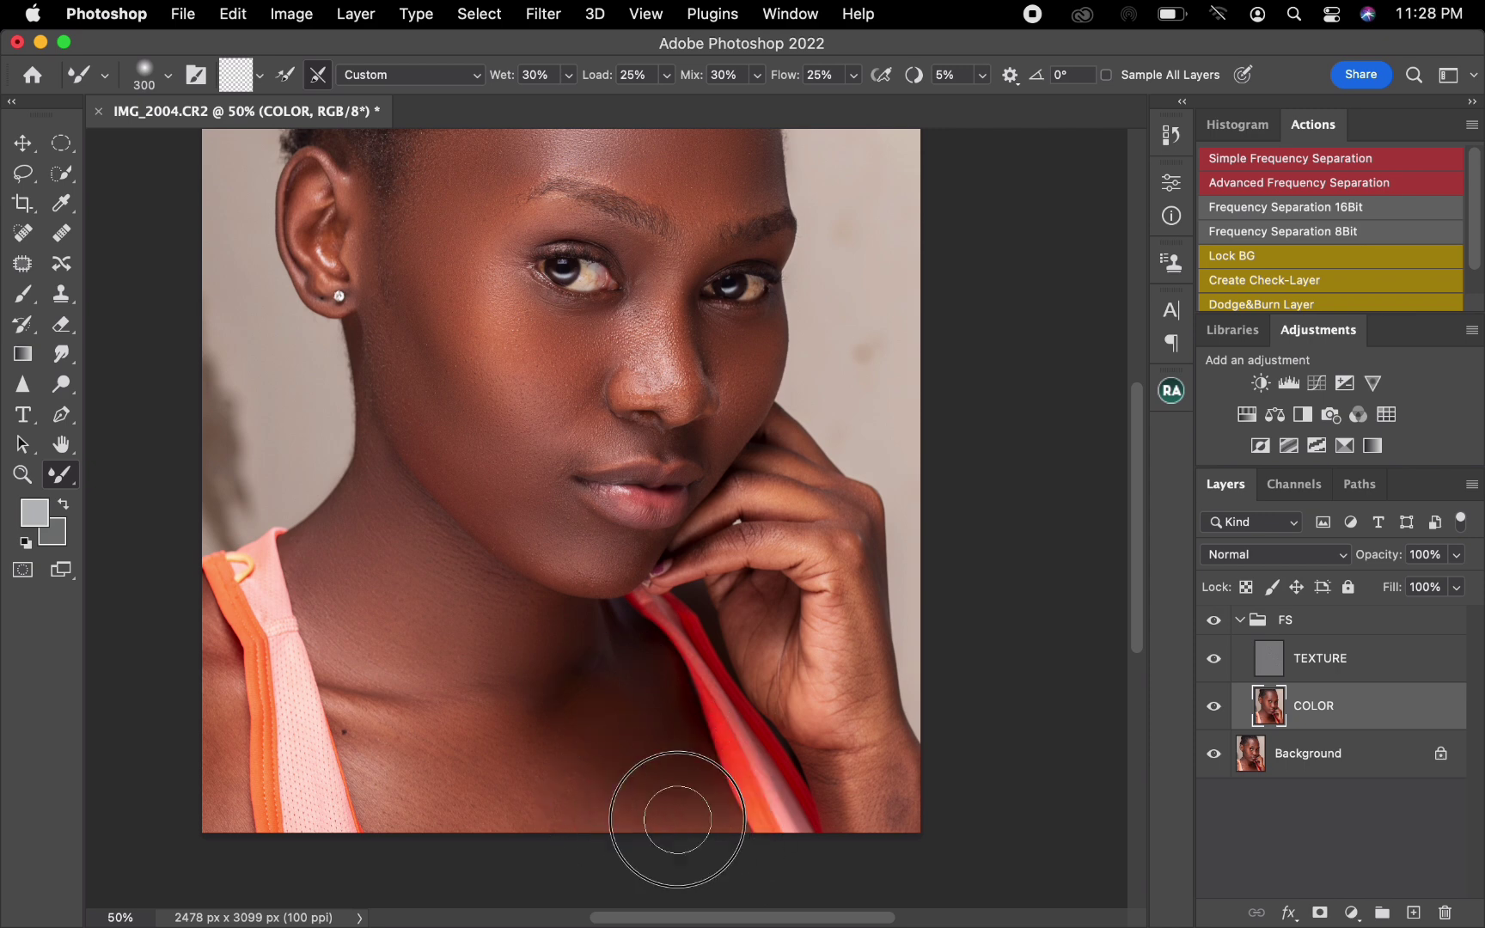
Blend the skin tones near the collarbone mole and on the shoulder outside the orange strap with a 125 to 150-pixel Mixer Brush
key("bracketleft")
key("bracketleft")
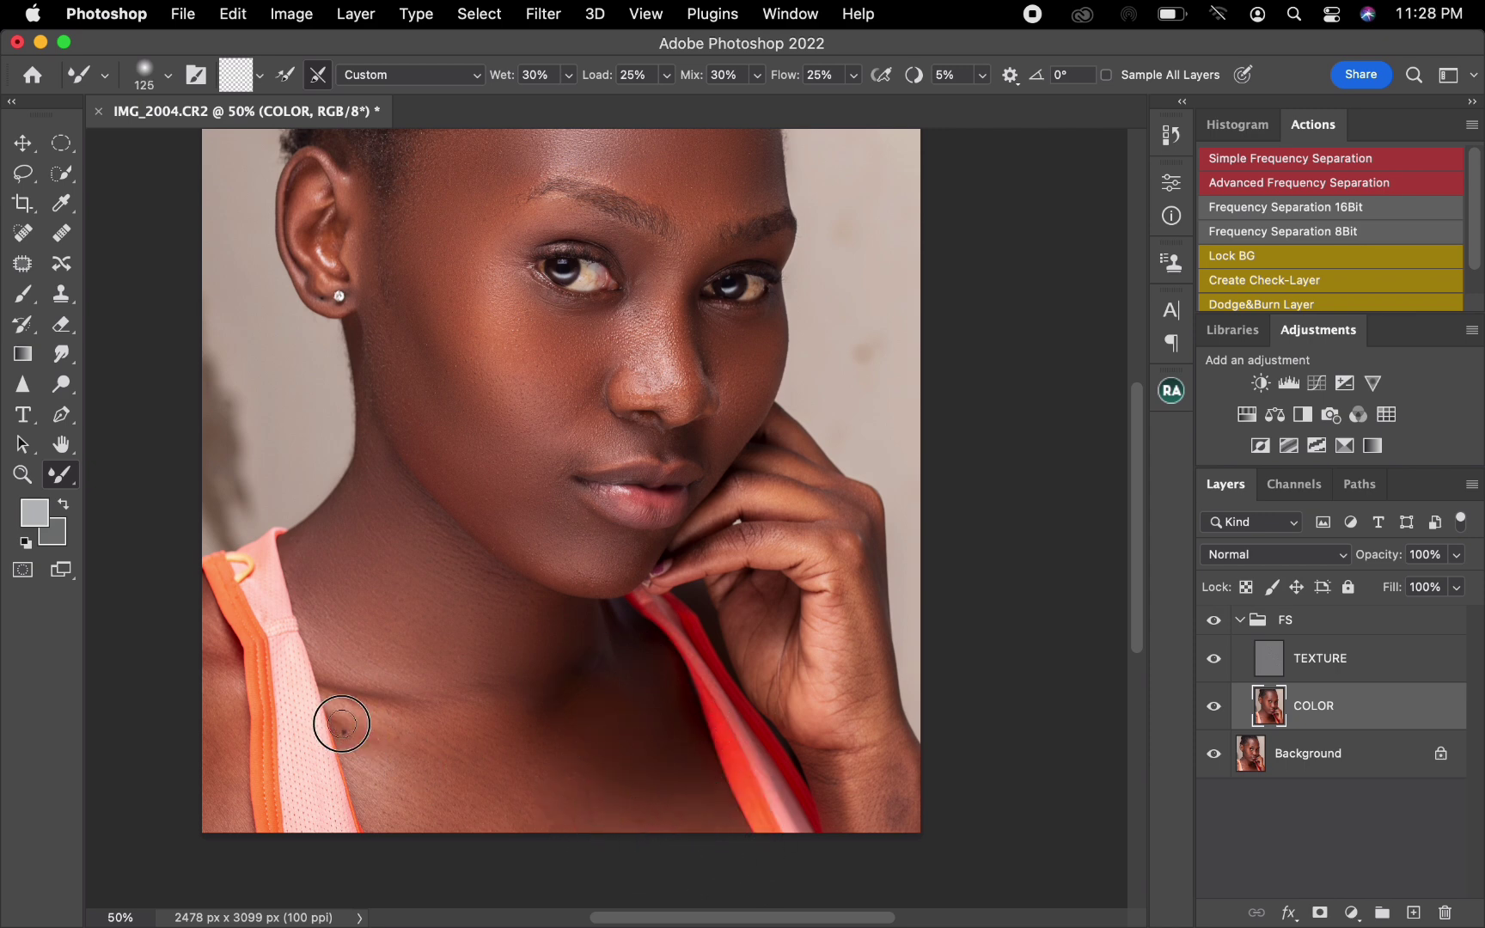
key("bracketright")
key("bracketright")
key("bracketright")
key("bracketright")
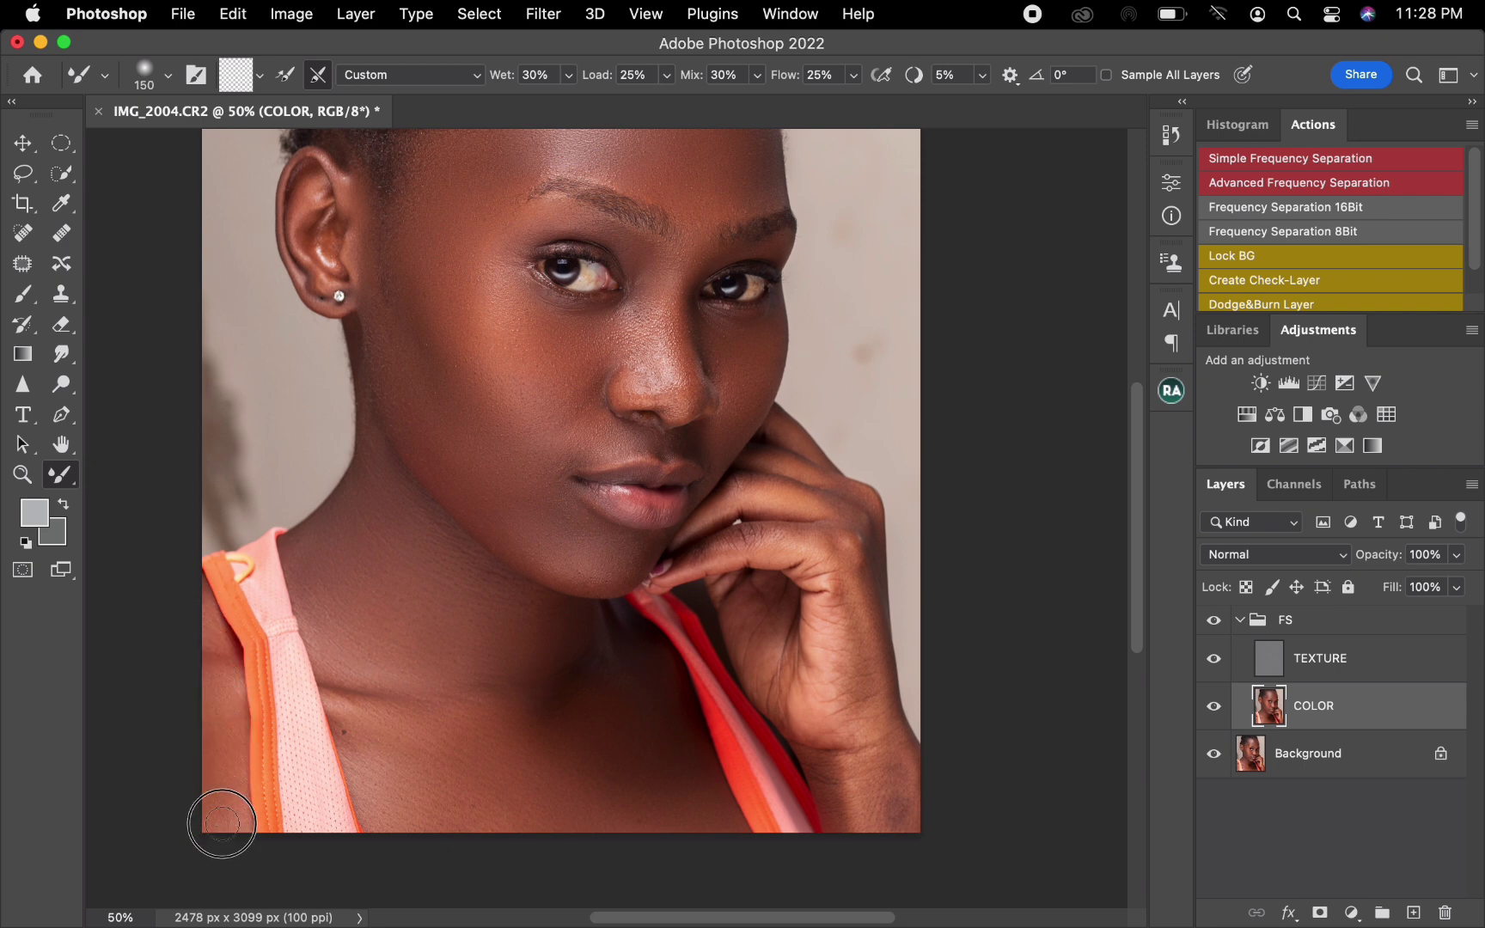
key("bracketleft")
key("bracketright")
key("bracketright")
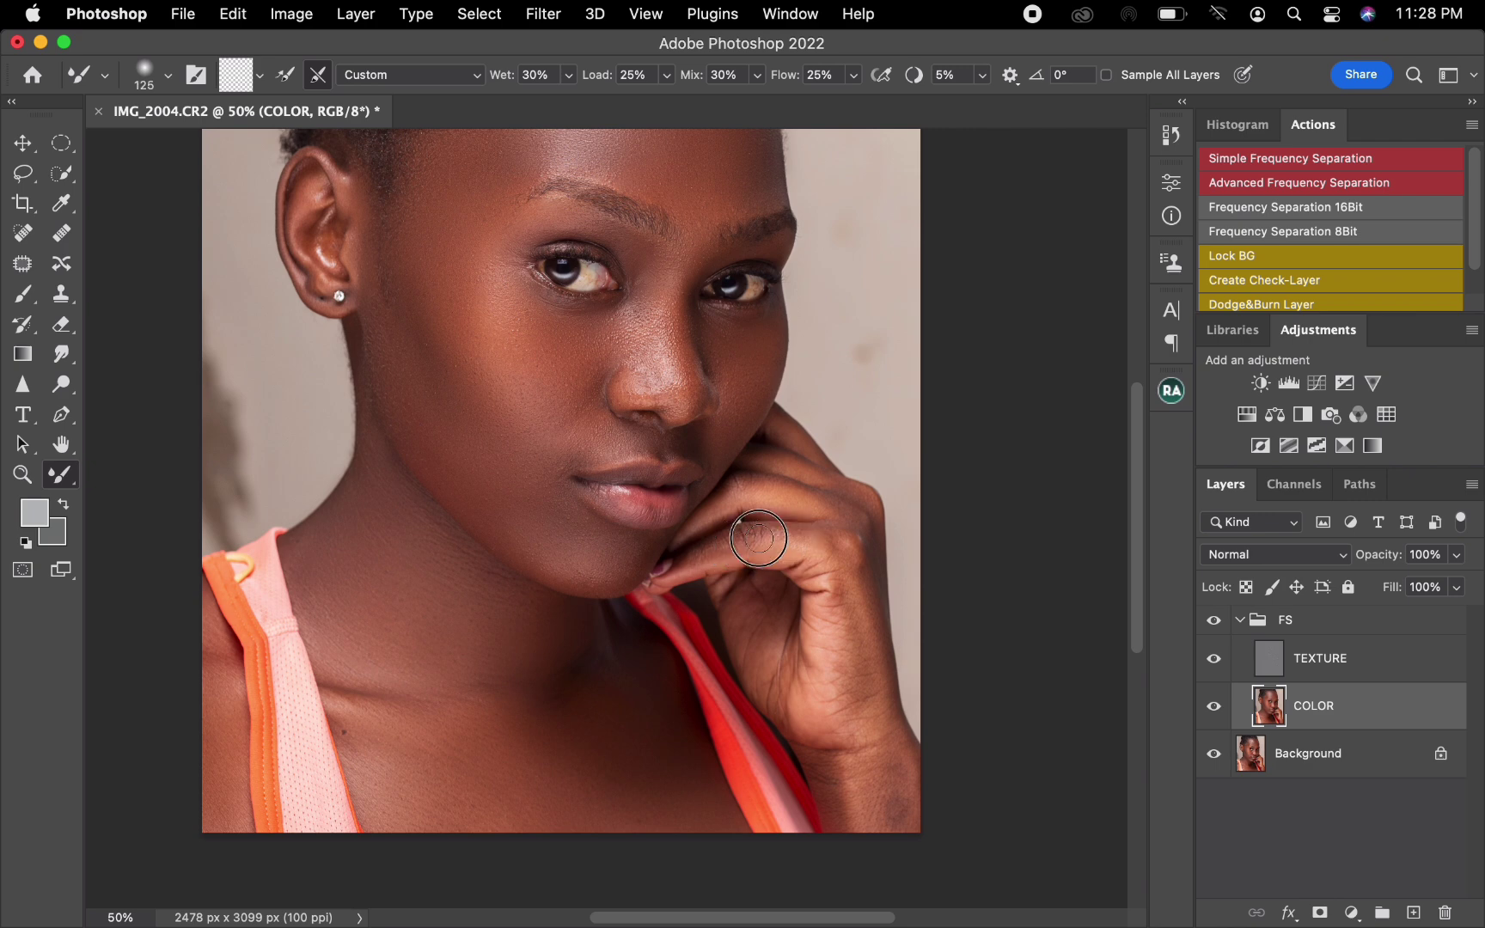
Even out the tones on the fingers against the cheek with an 80 to 125-pixel Mixer Brush
key("bracketleft")
key("bracketleft")
key("bracketleft")
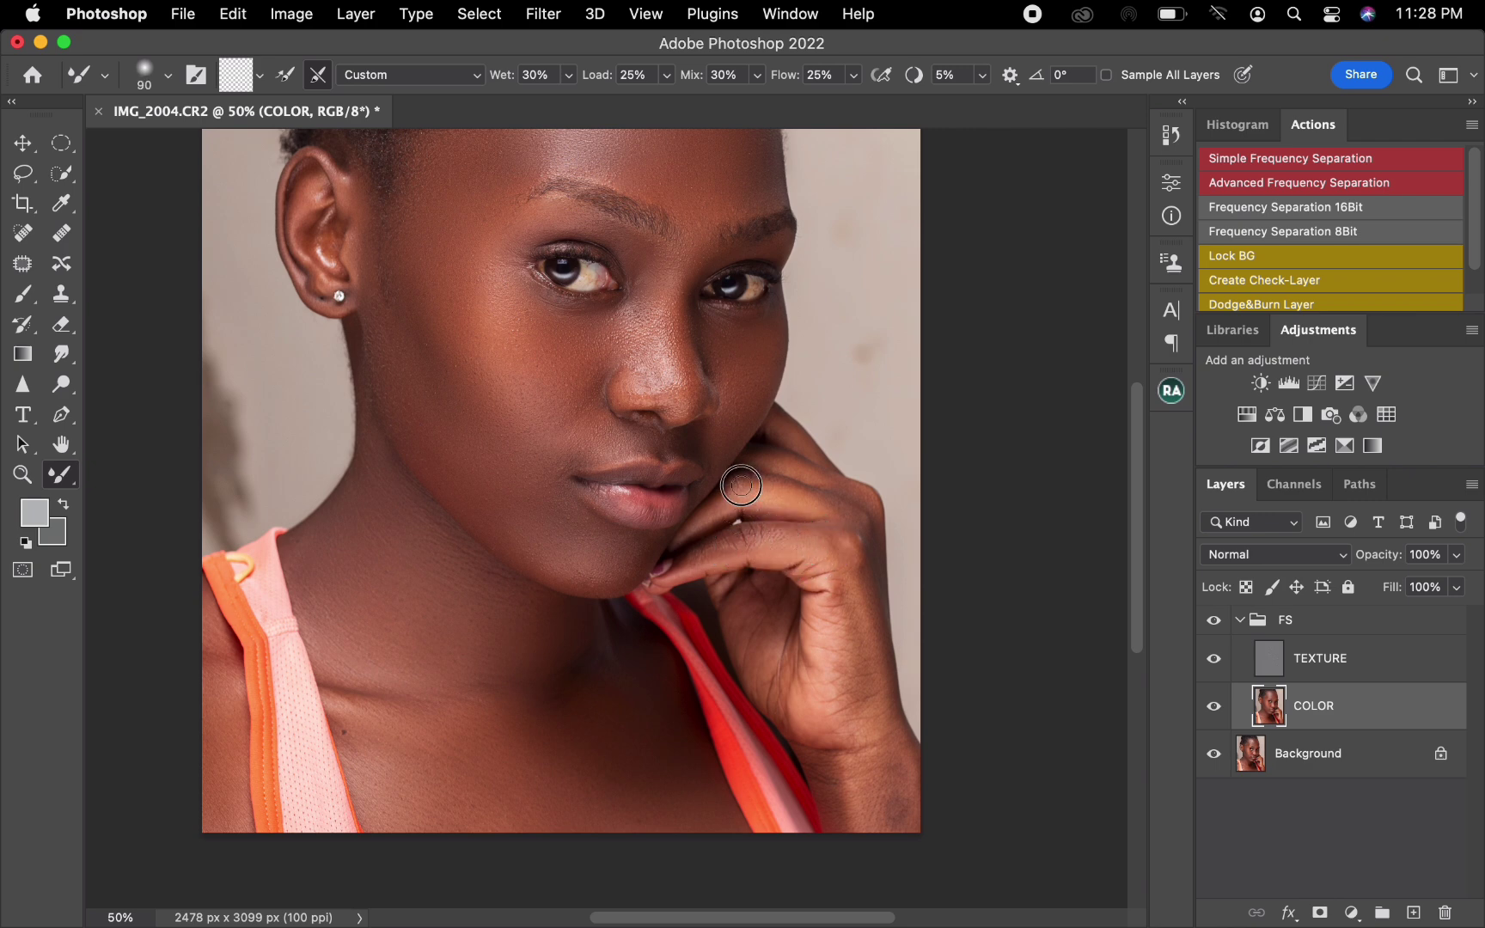
key("bracketright")
key("bracketright")
key("bracketleft")
key("bracketleft")
key("bracketleft")
key("[")
key("[")
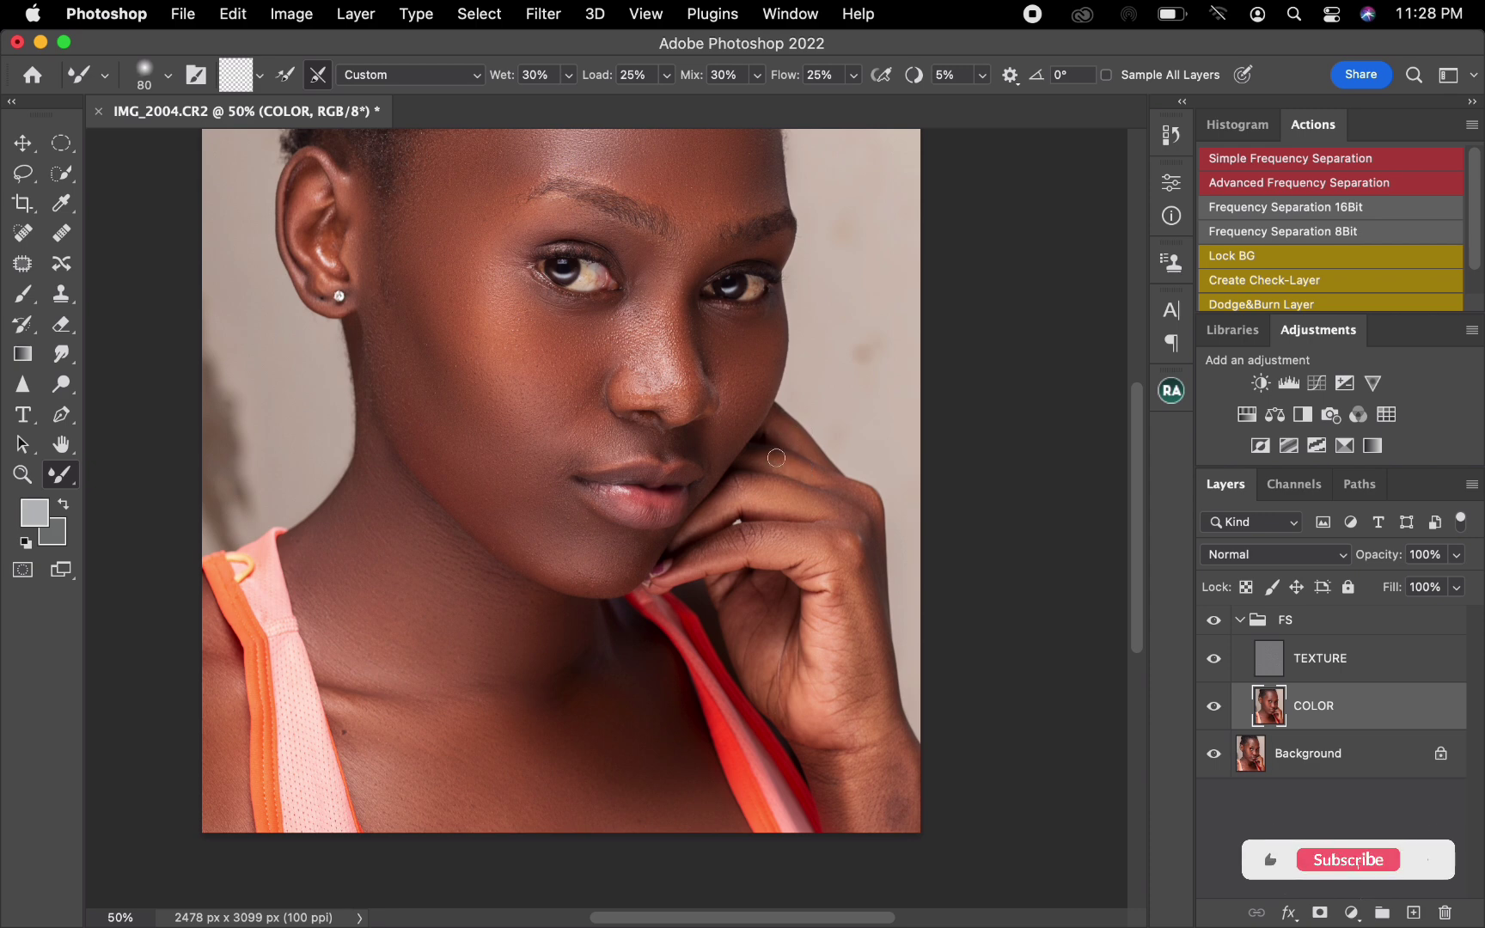
left_click_drag(766, 454, 809, 471)
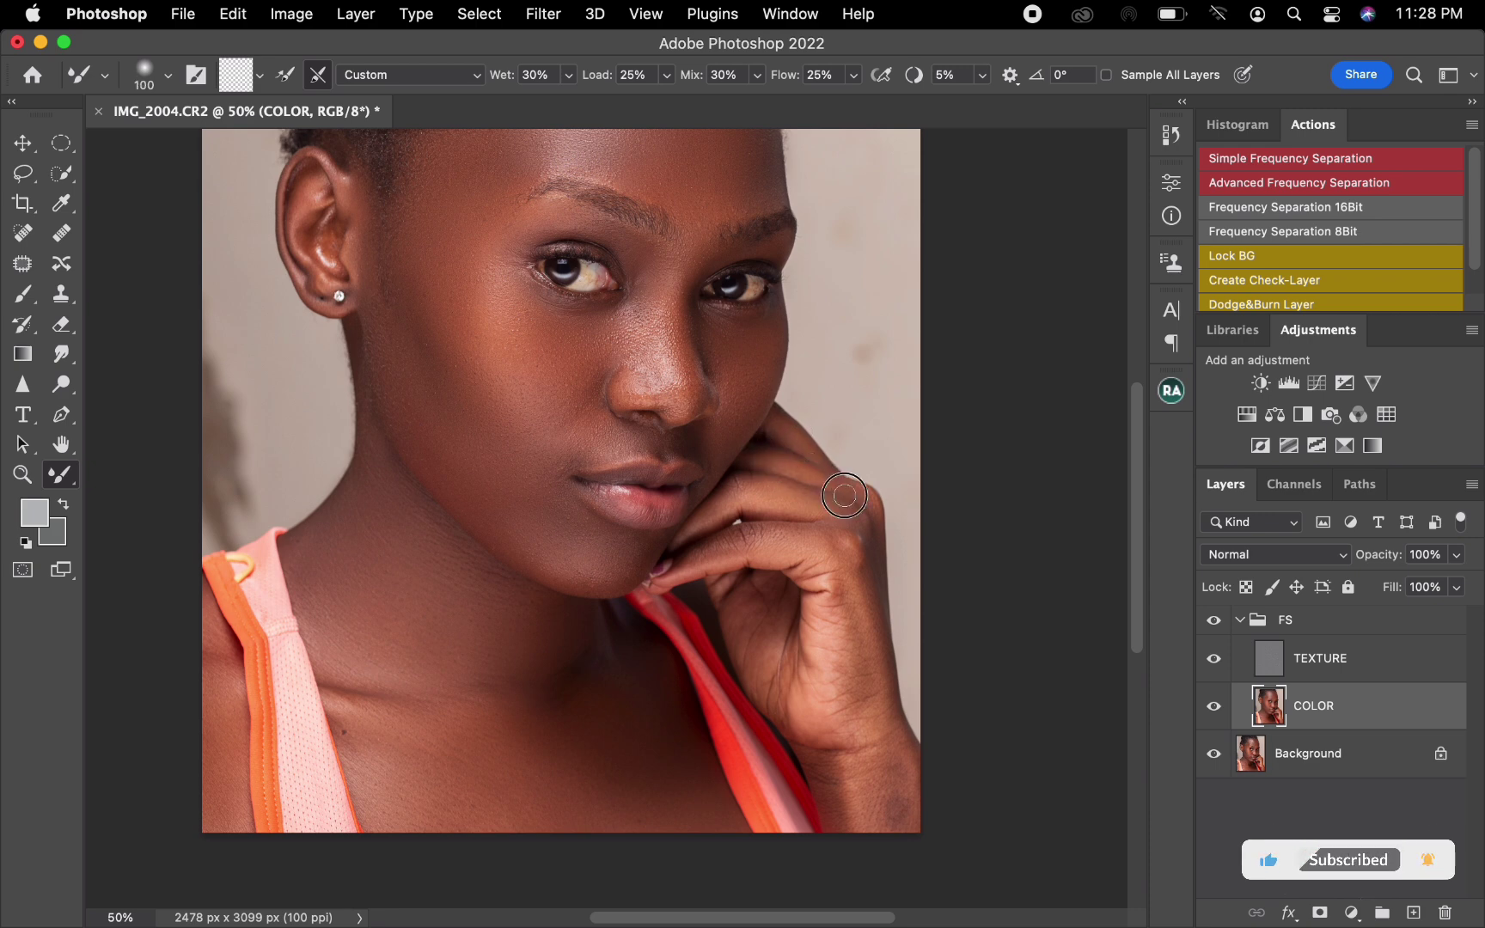
Blend the tones over the knuckles and back of the hand with the Mixer Brush at sizes from 100 to 150 pixels
key("]")
key("]")
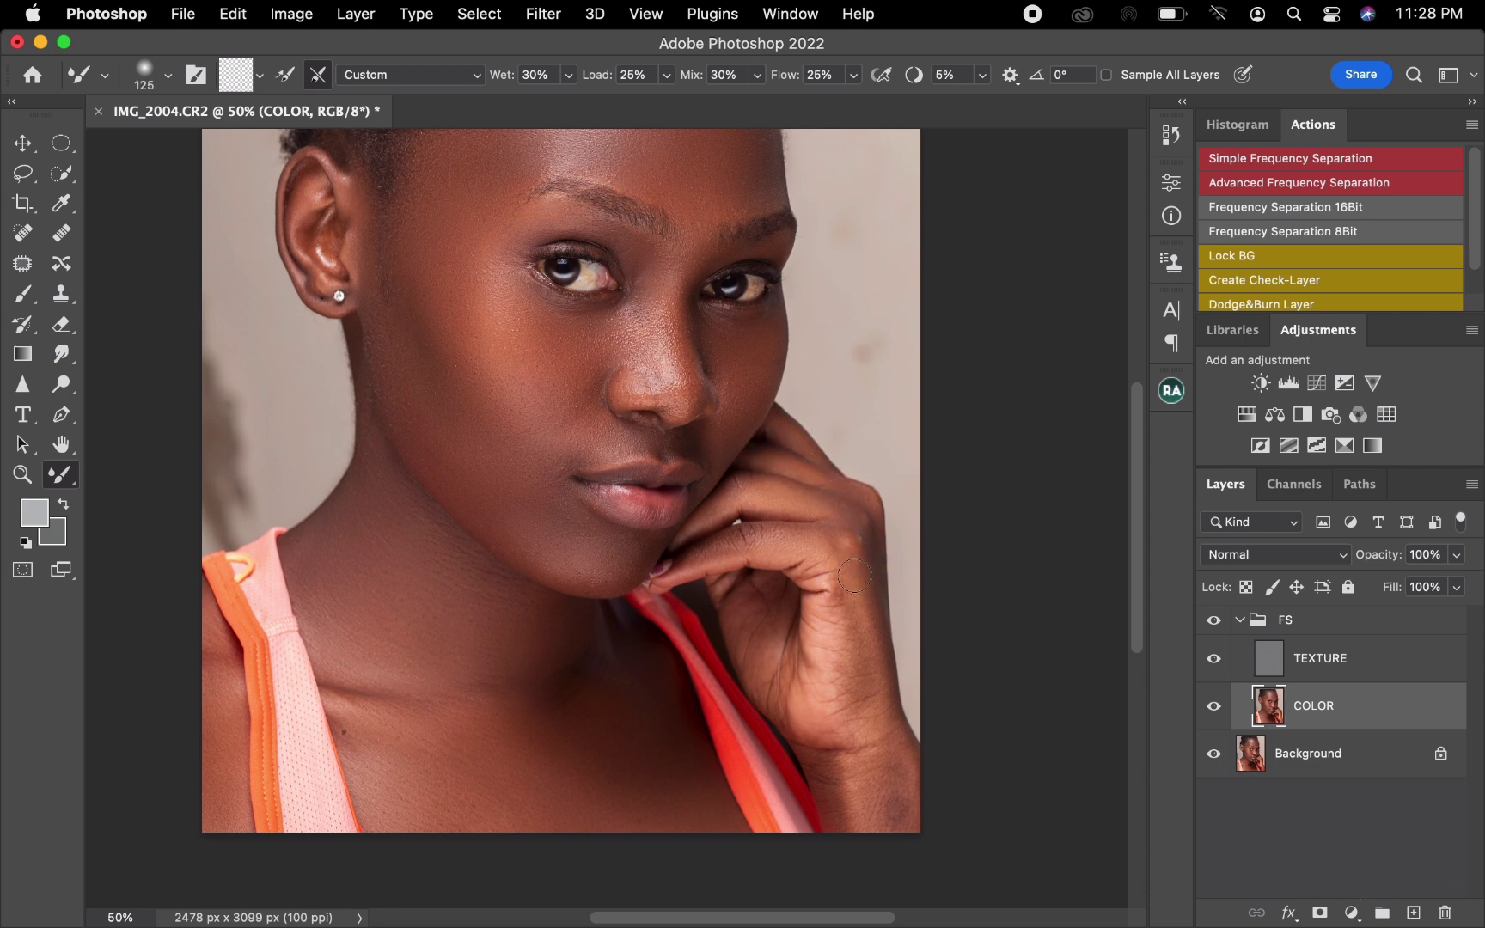
key("bracketright")
key("bracketleft")
key("bracketleft")
key("bracketright")
key("bracketright")
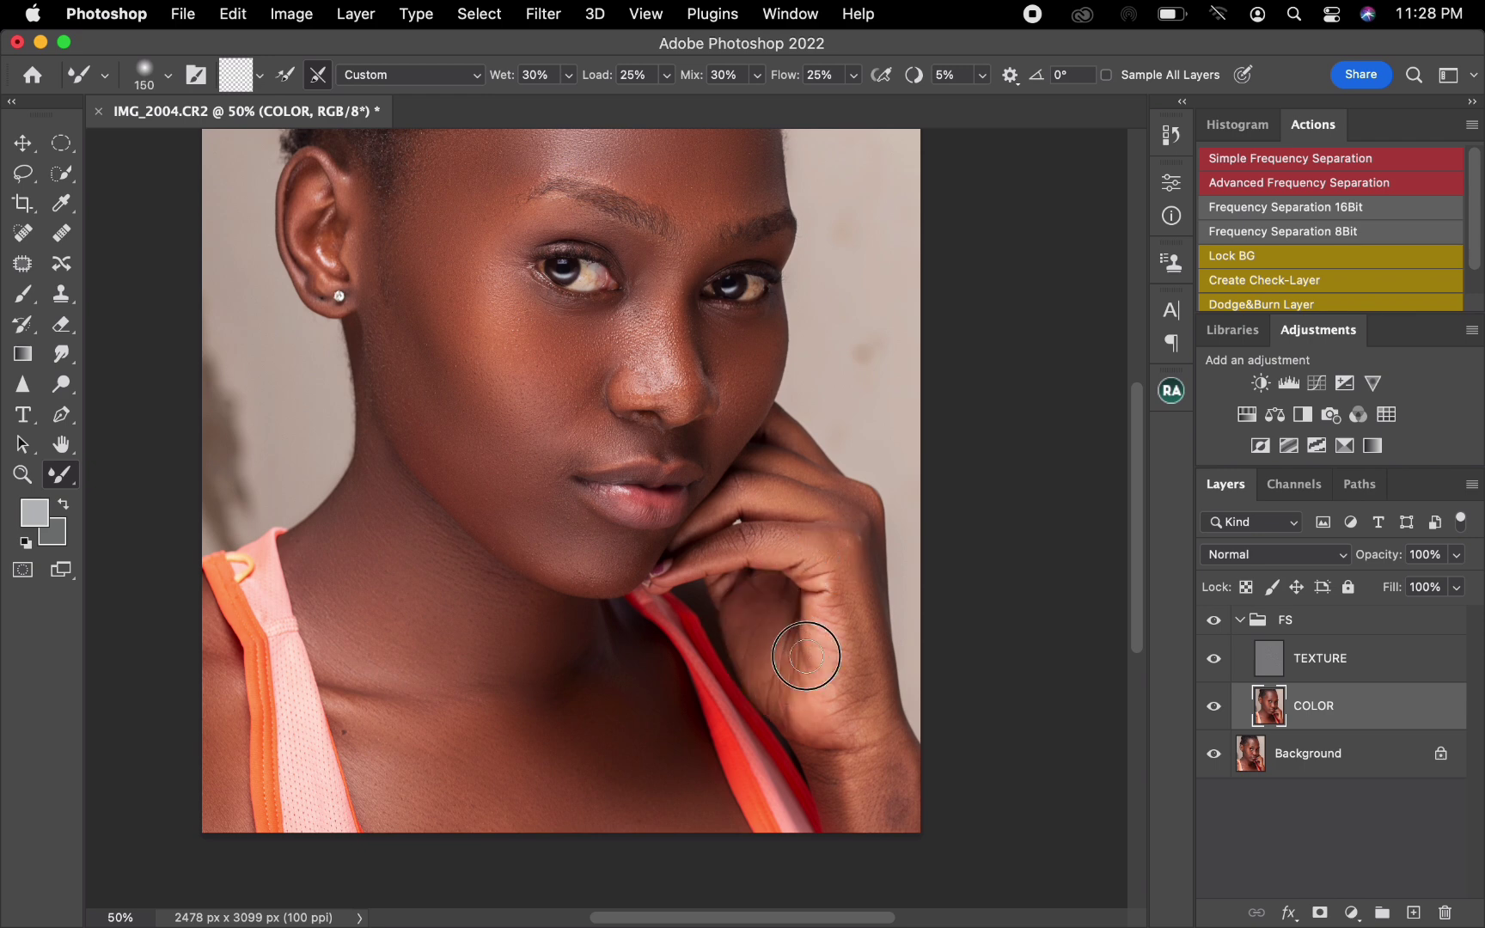
key("bracketleft")
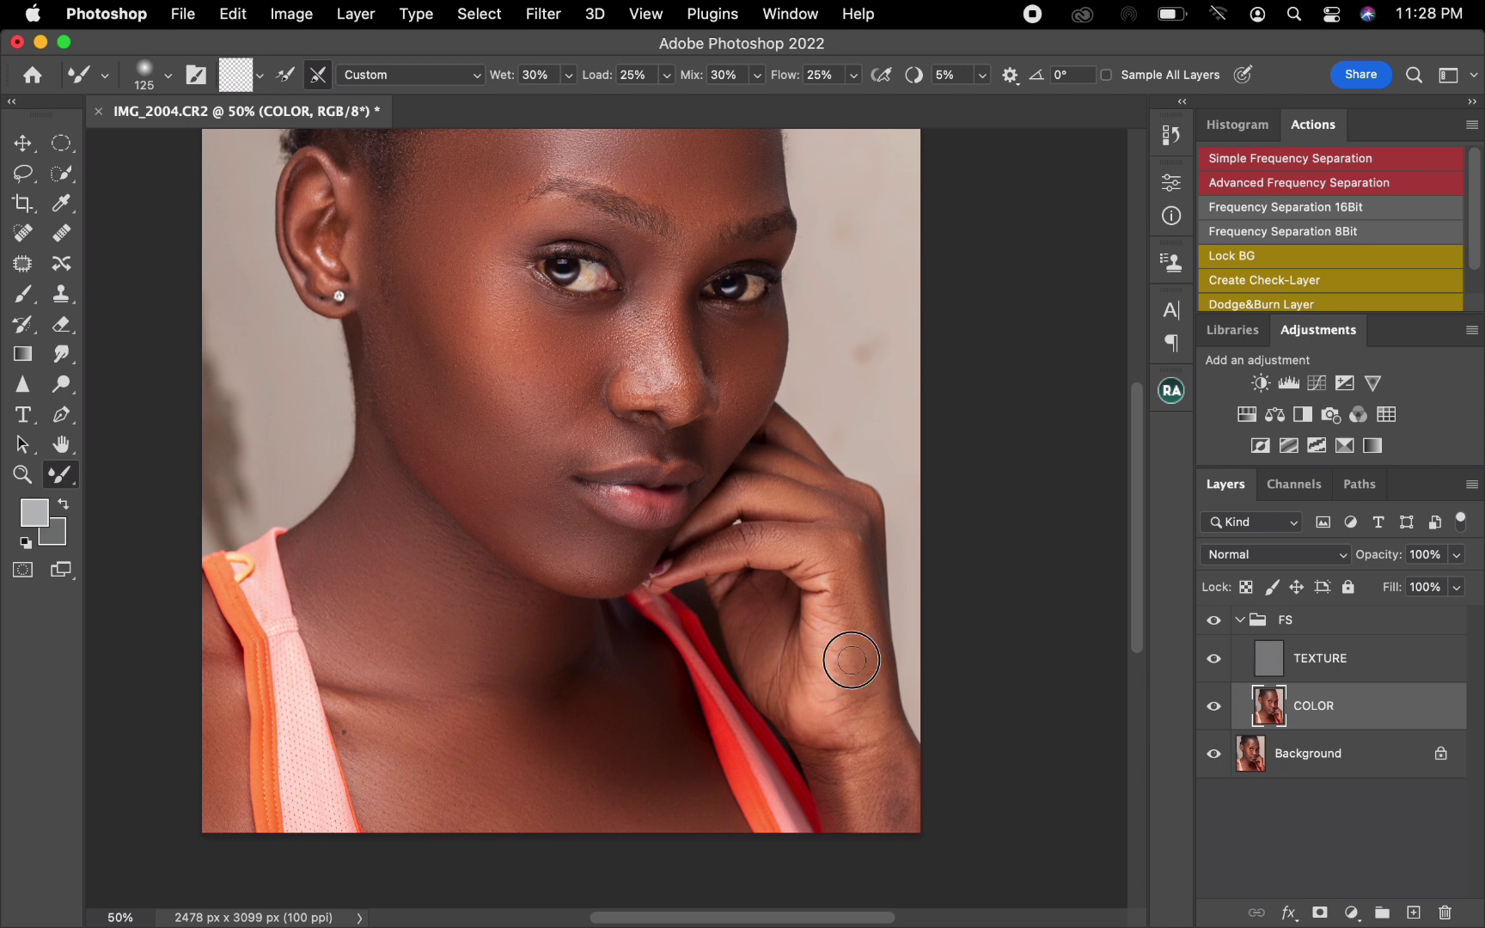
Smooth the wrist and forearm tones up into the hand with the Mixer Brush at sizes from 125 to 175 pixels
key("bracketright")
key("bracketright")
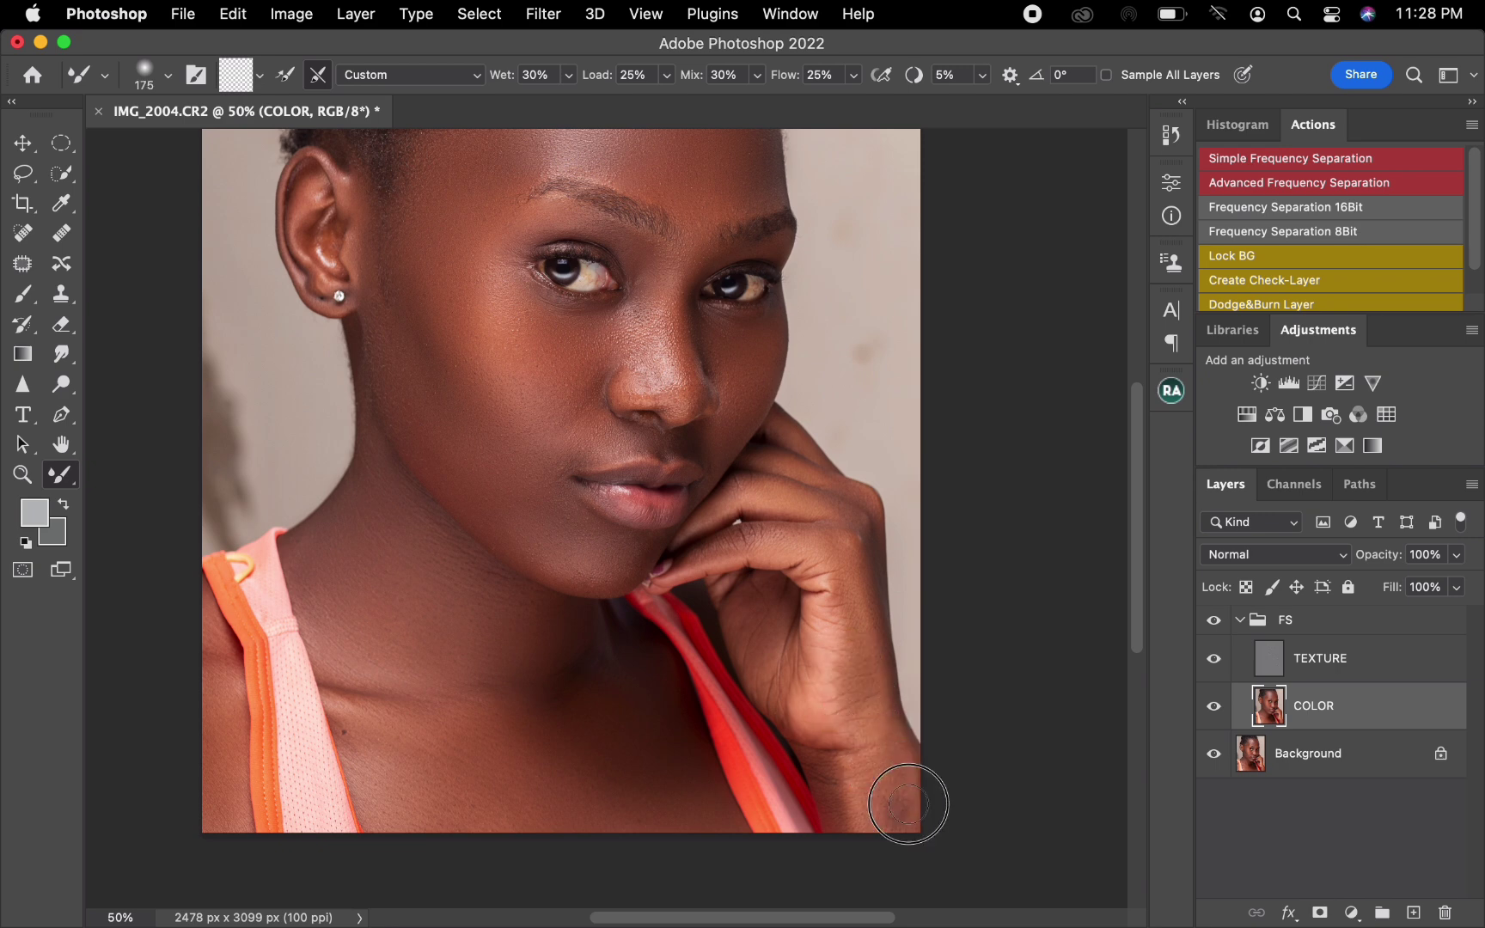
key("bracketleft")
key("bracketleft")
mouse_move(851, 778)
left_mouse_down()
mouse_move(828, 766)
mouse_move(851, 802)
mouse_move(838, 793)
left_mouse_up()
key("bracketright")
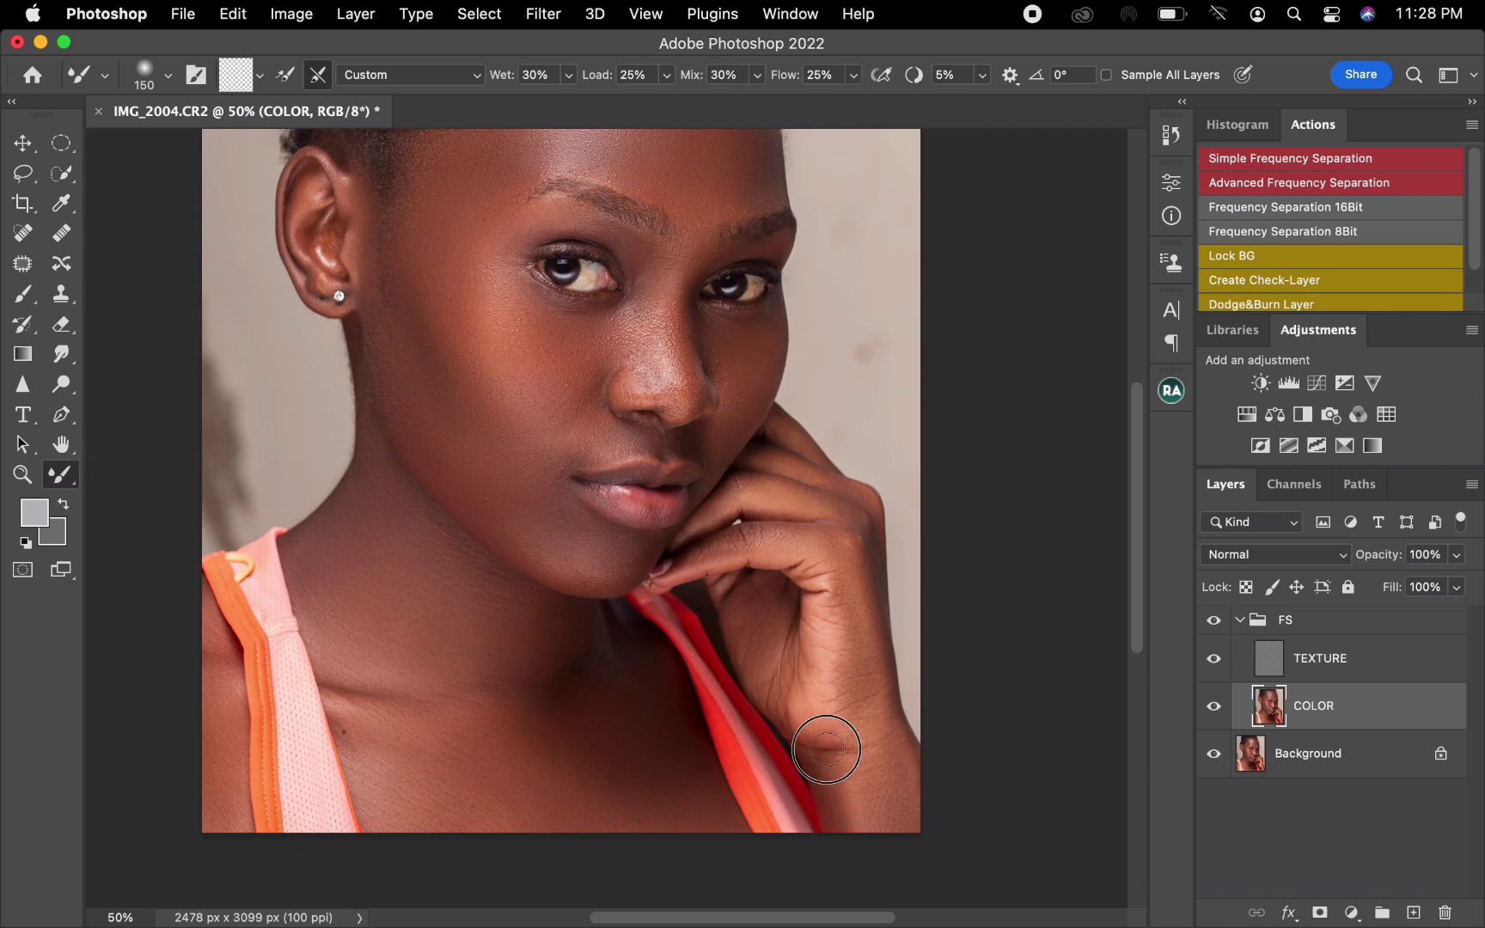
key("bracketright")
mouse_move(815, 729)
left_mouse_down()
mouse_move(840, 706)
mouse_move(849, 629)
left_mouse_up()
key("bracketright")
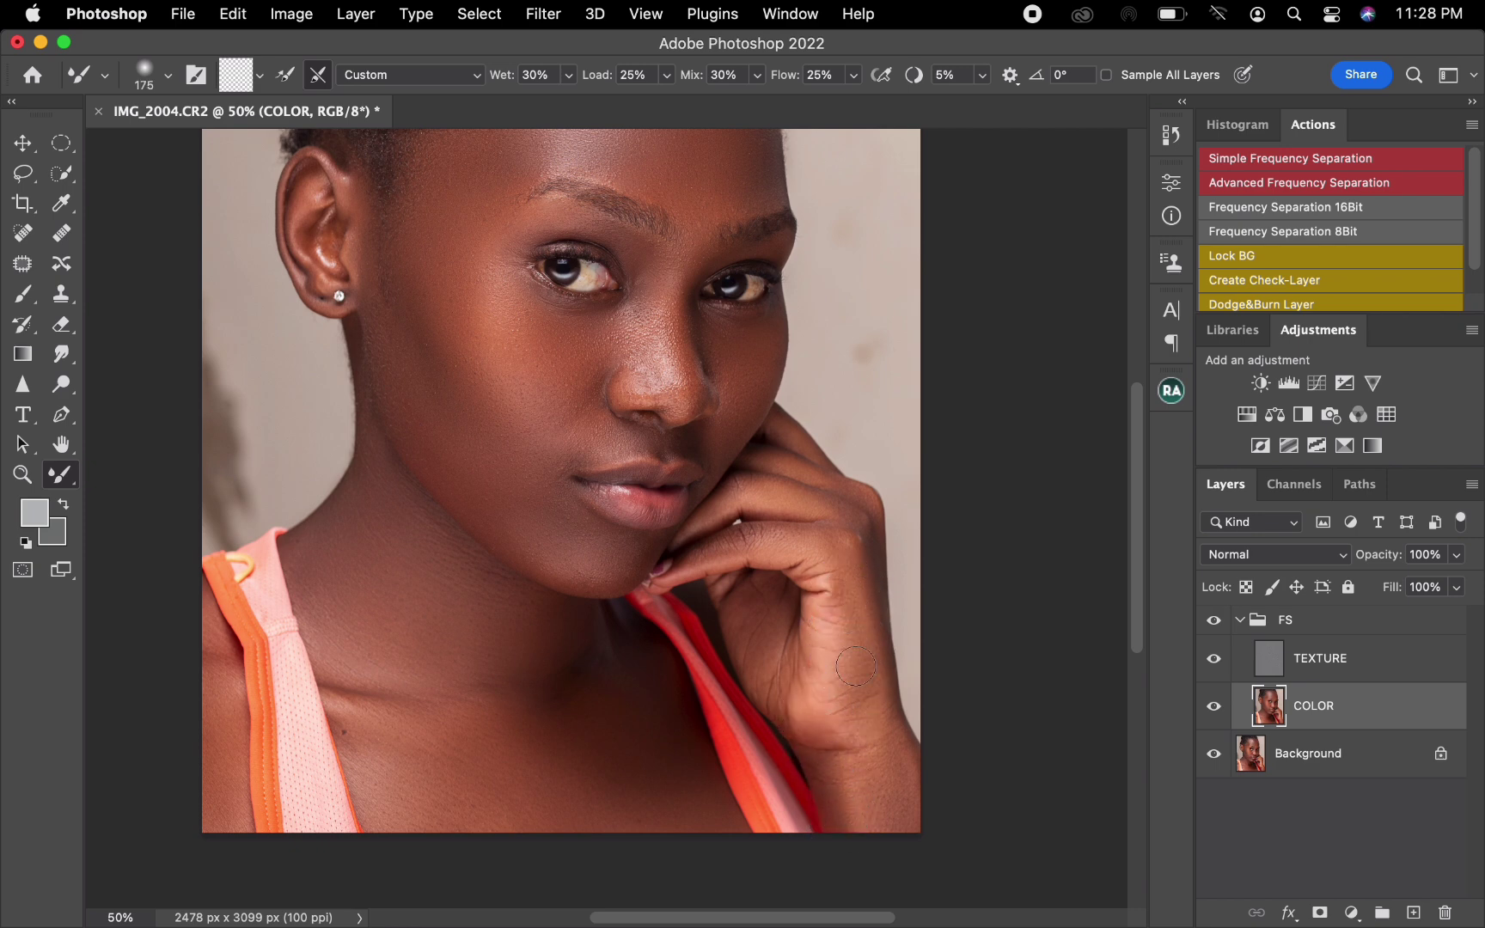
left_click_drag(879, 731, 888, 776)
Compare the portrait before and after retouching by hiding the FS group and showing it again
scroll(754, 563, "down", 2)
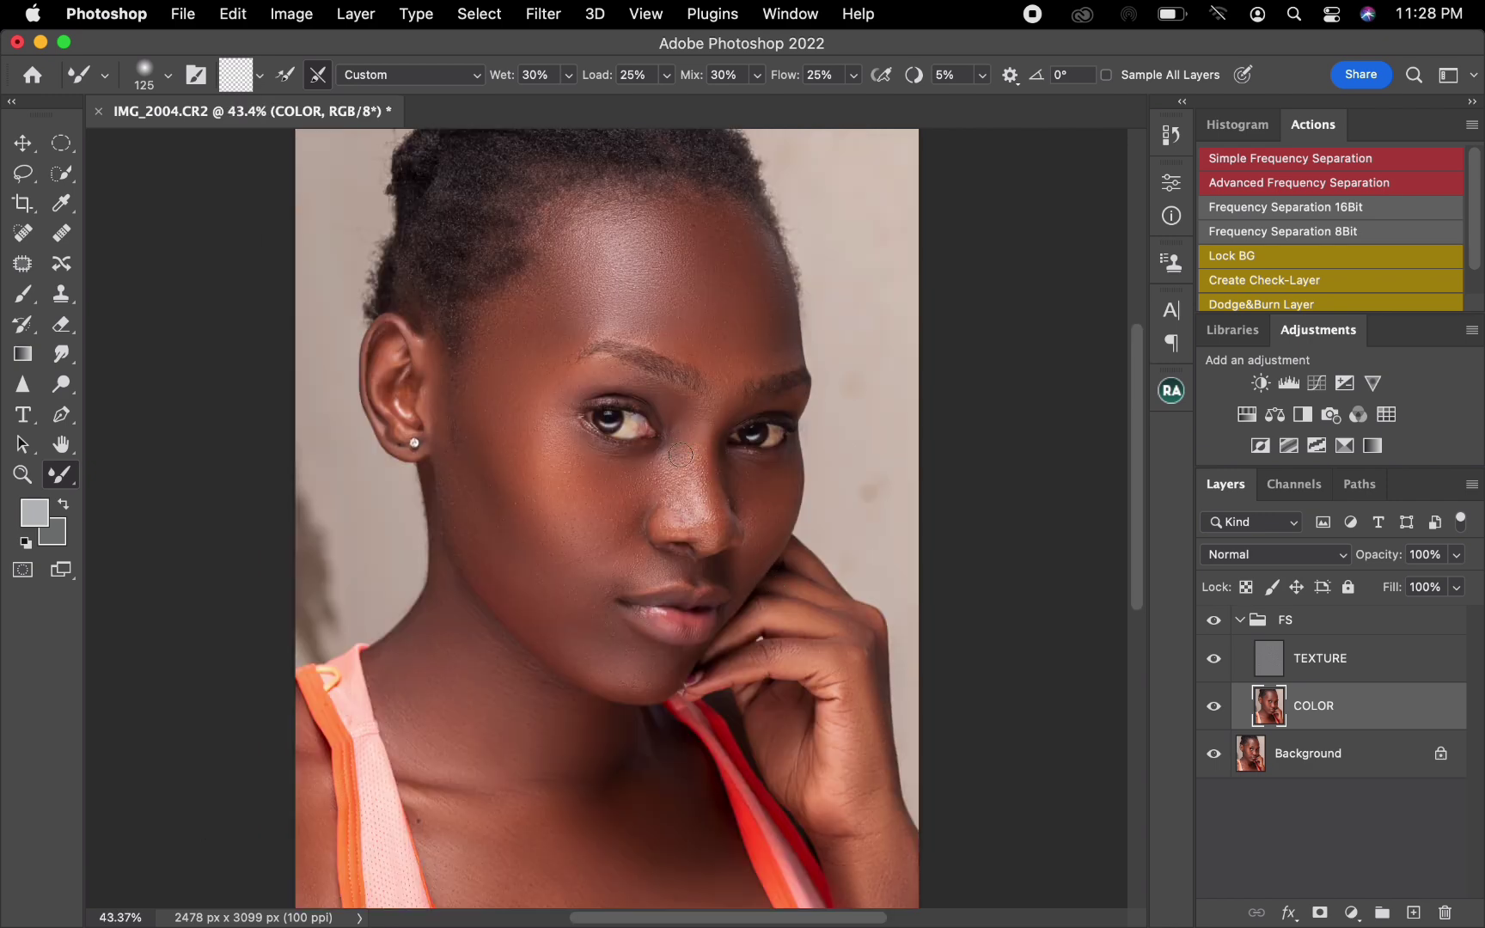
left_click(1215, 622)
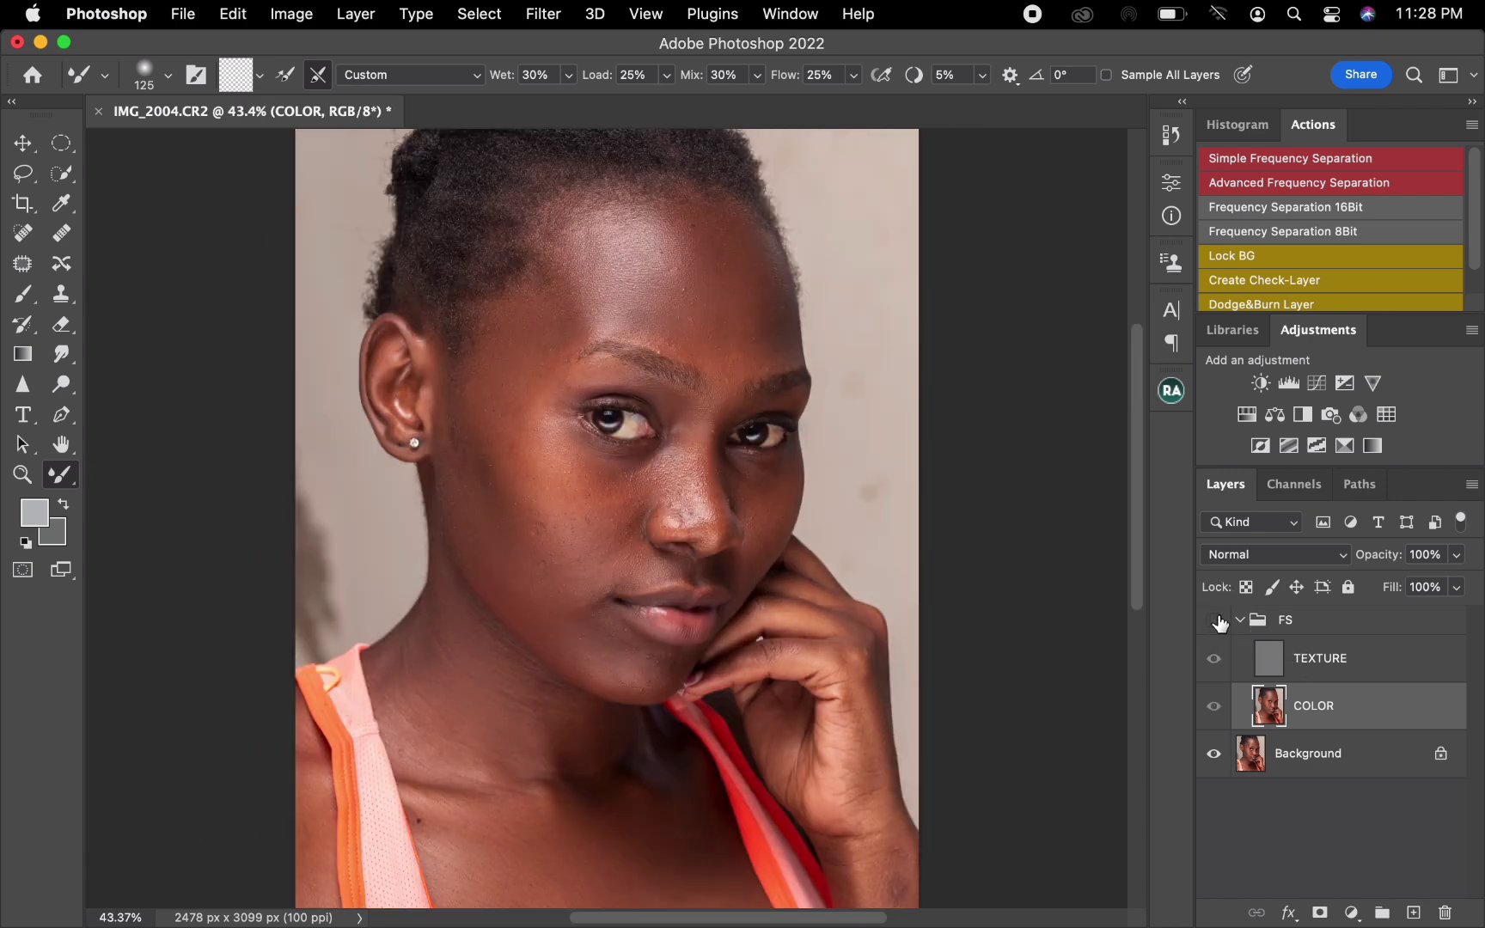
left_click(1214, 621)
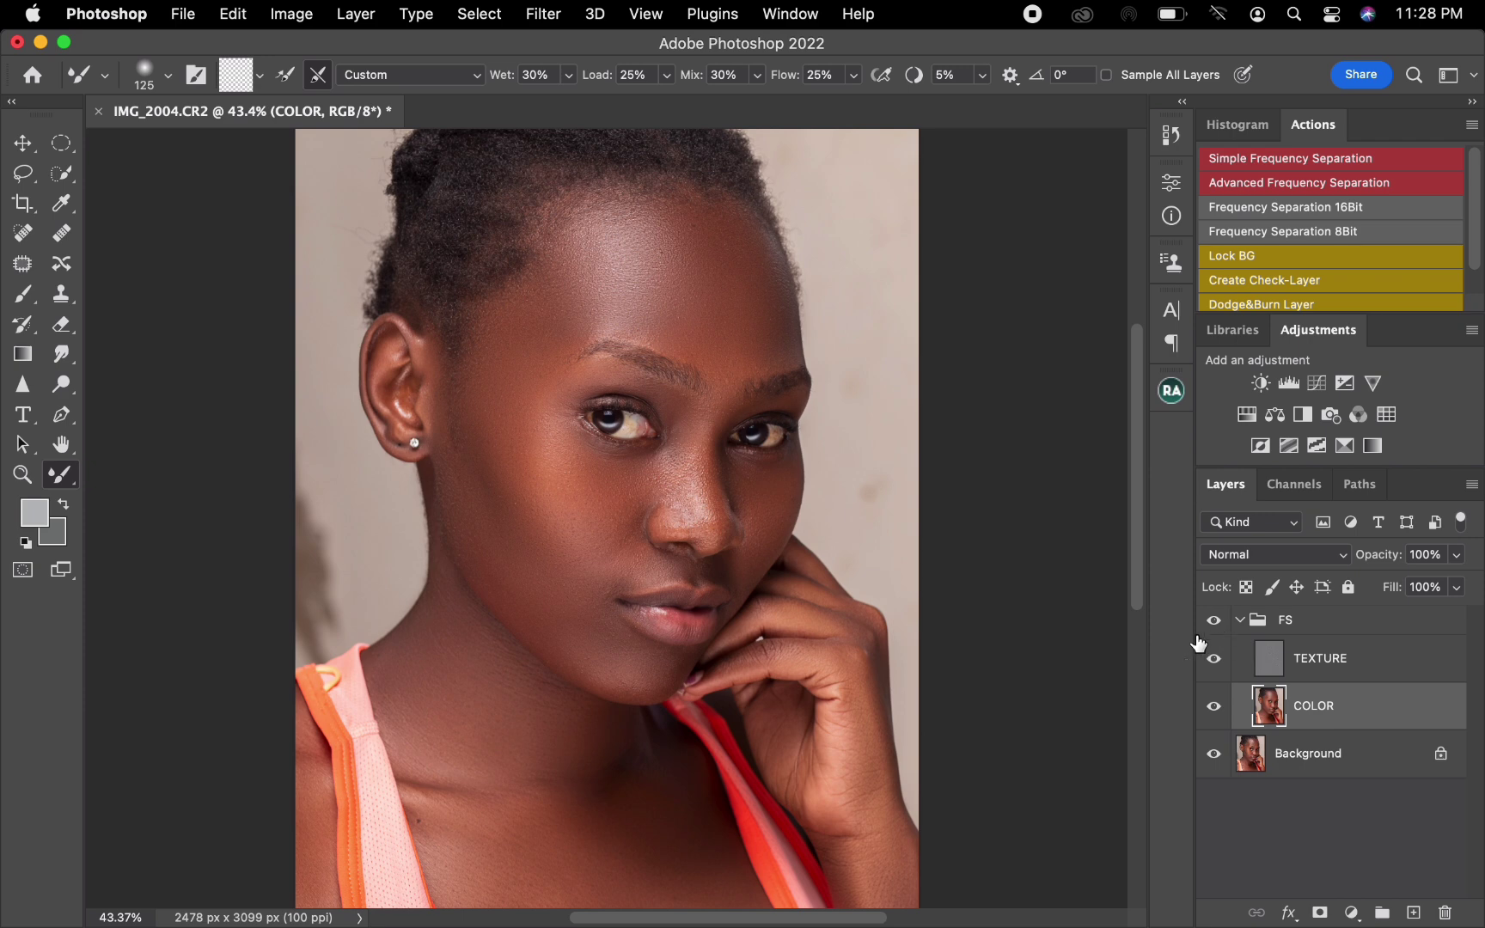
On the TEXTURE layer, clone clean skin over flaws on the nose bridge and below the eye with a 30-pixel Clone Stamp
left_click(1349, 668)
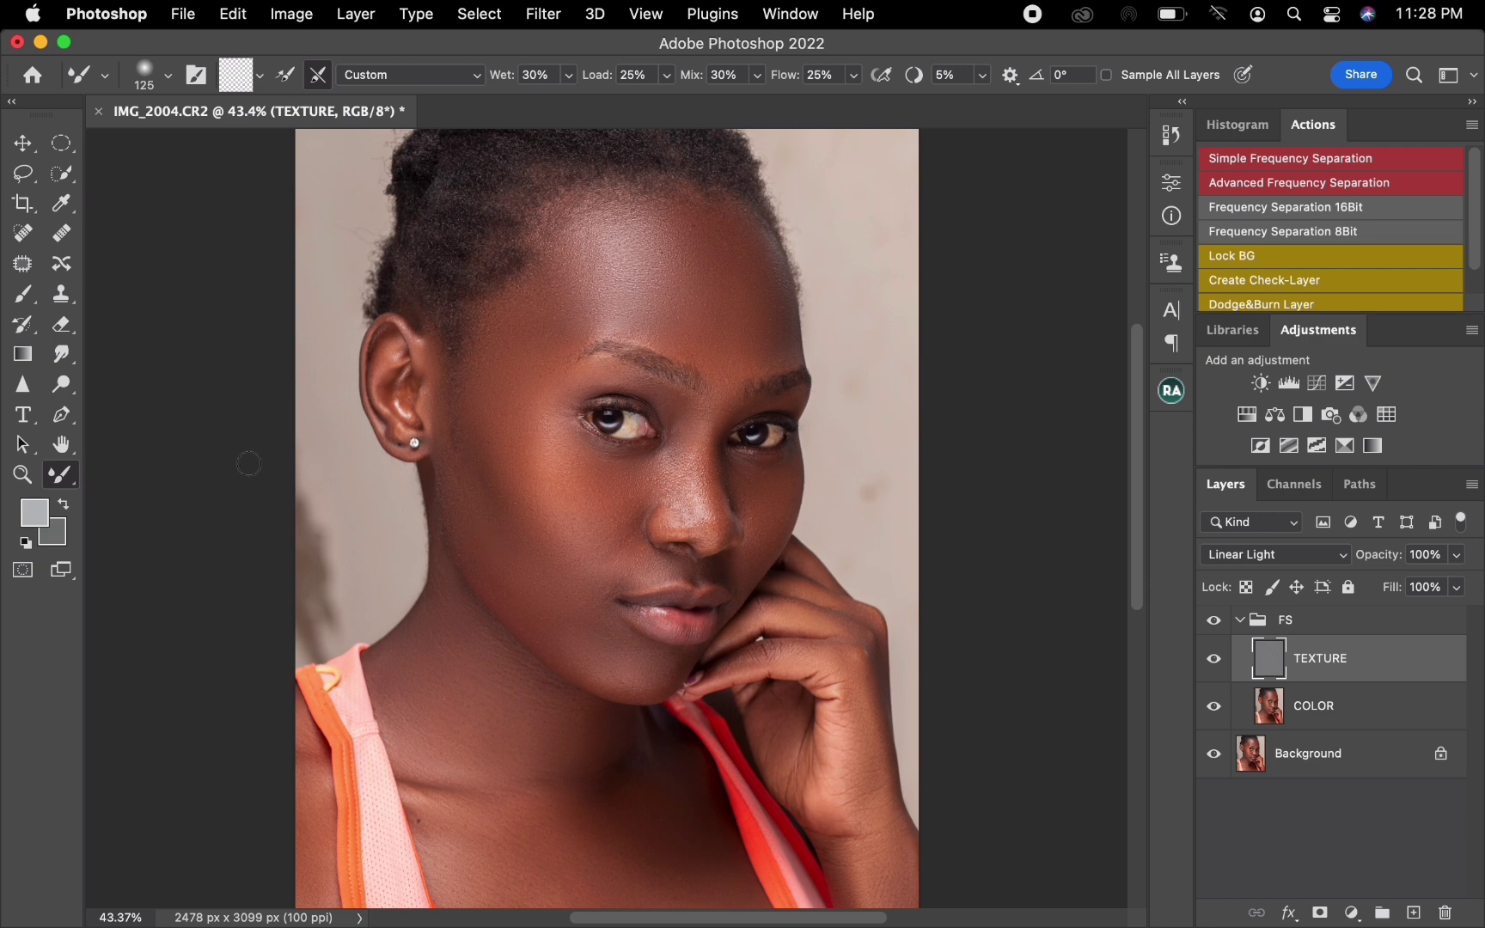
left_click(61, 293)
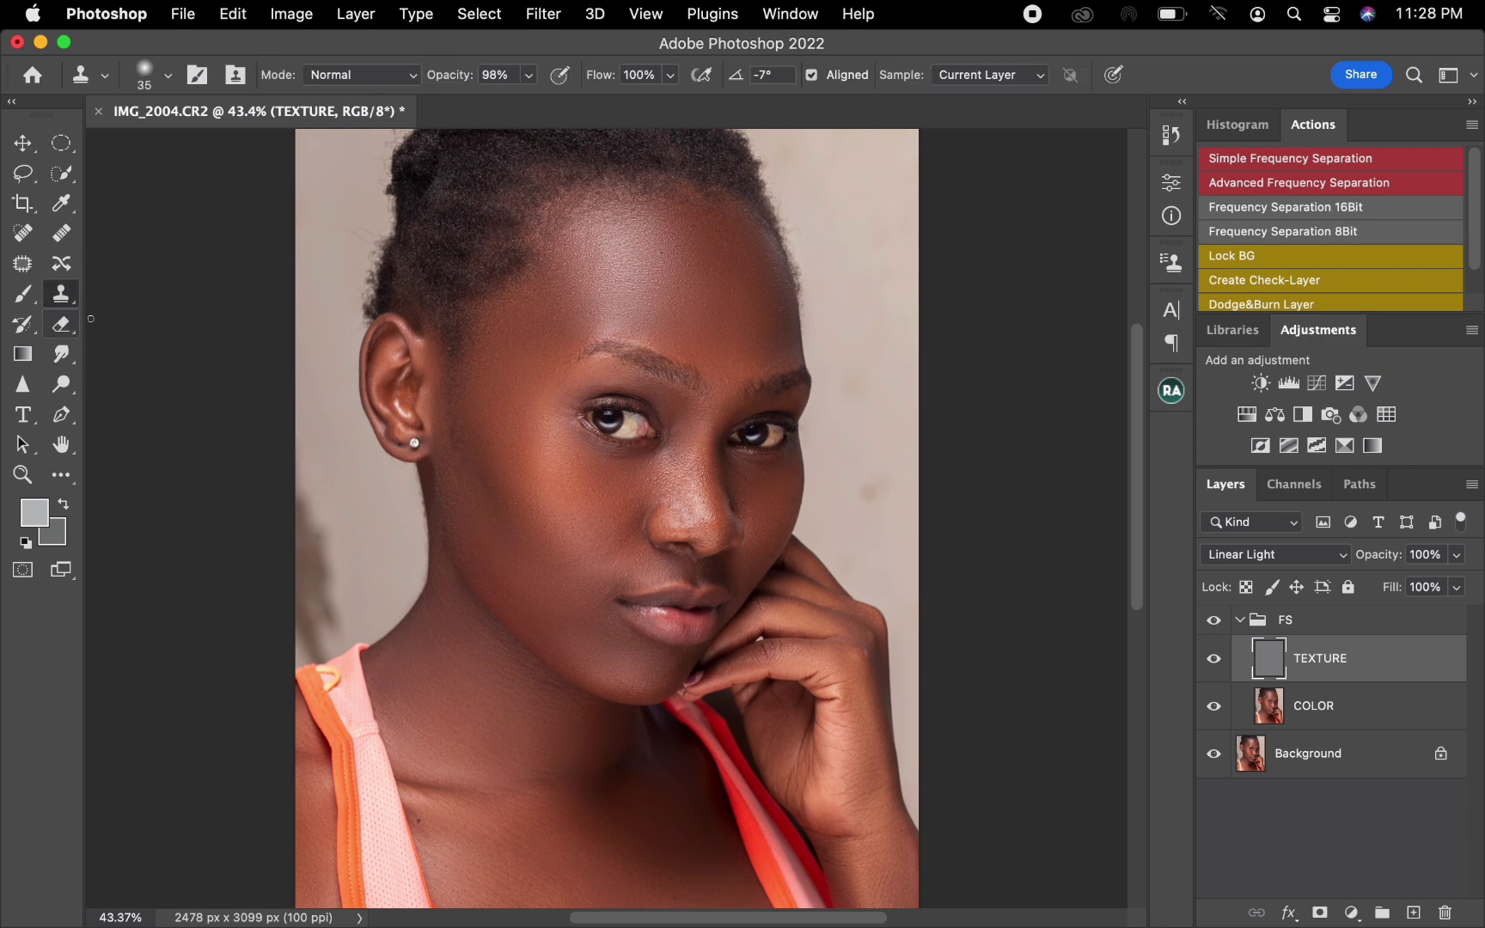
left_click(752, 499, "alt")
mouse_move(731, 467)
left_mouse_down()
mouse_move(754, 480)
mouse_move(727, 451)
left_mouse_up()
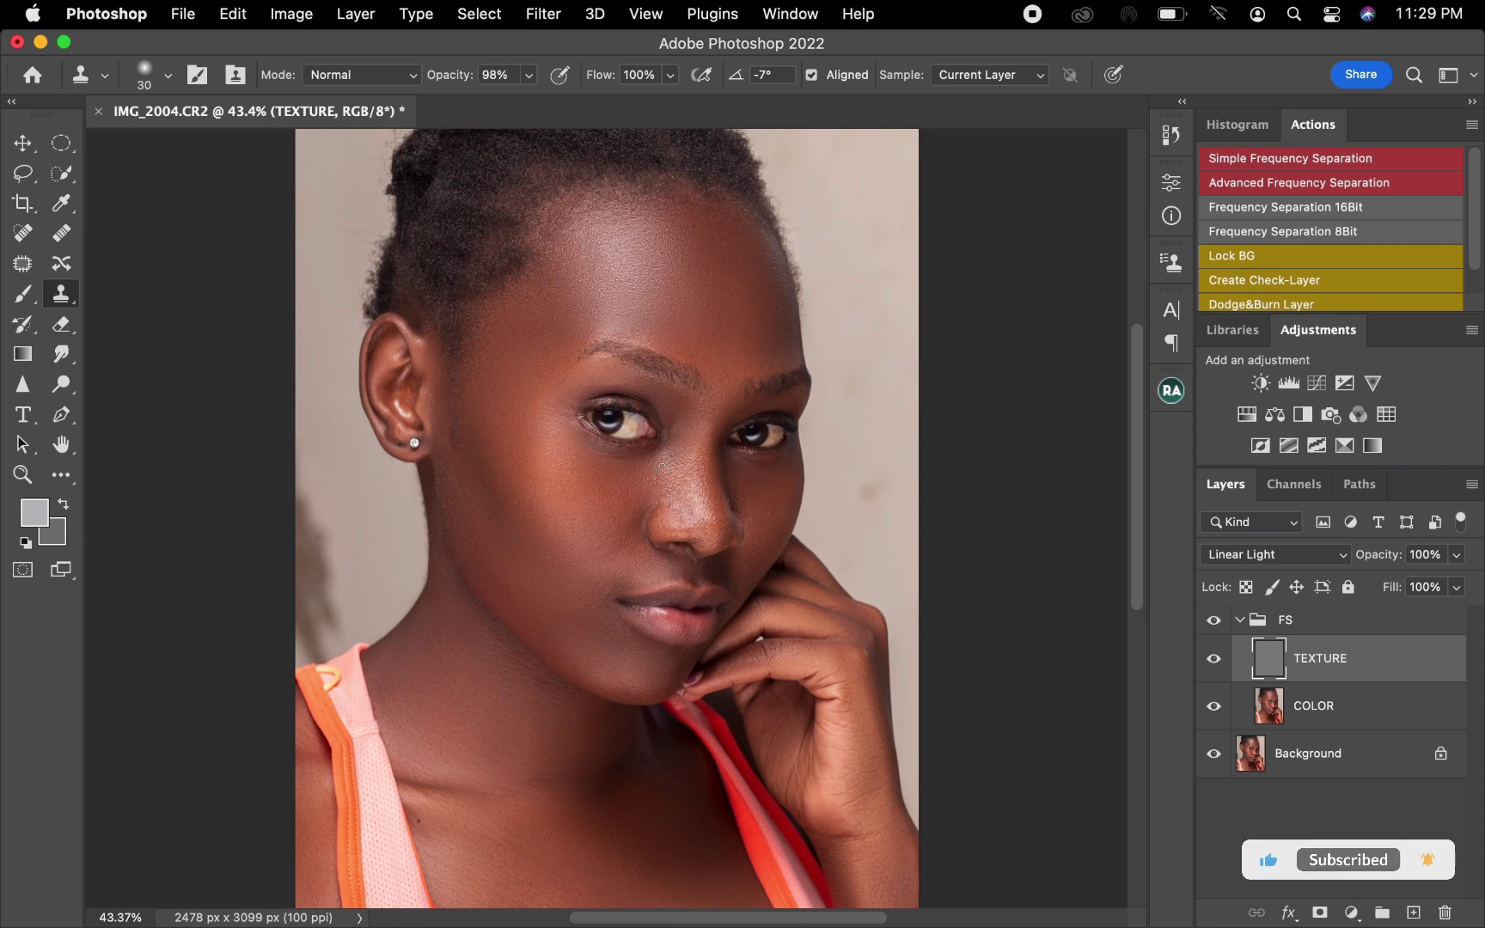
left_click(557, 476, "alt")
left_click_drag(572, 462, 571, 458)
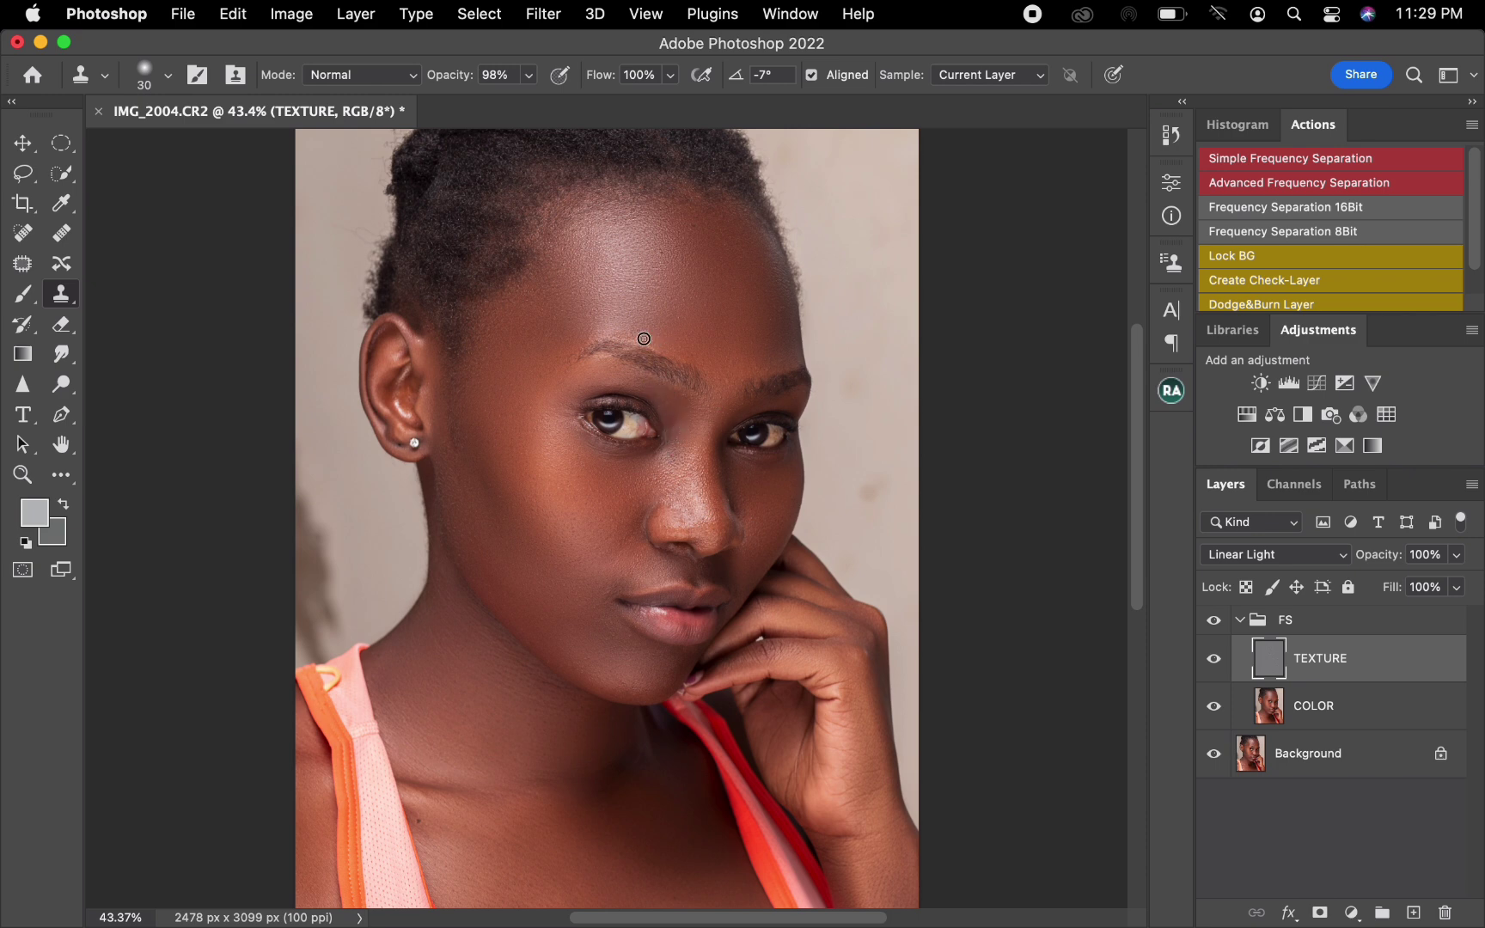
On the COLOR layer, blend the cheek and jawline tones with a large Mixer Brush, about 250 pixels along the jaw
left_click(1345, 707)
left_click(56, 478)
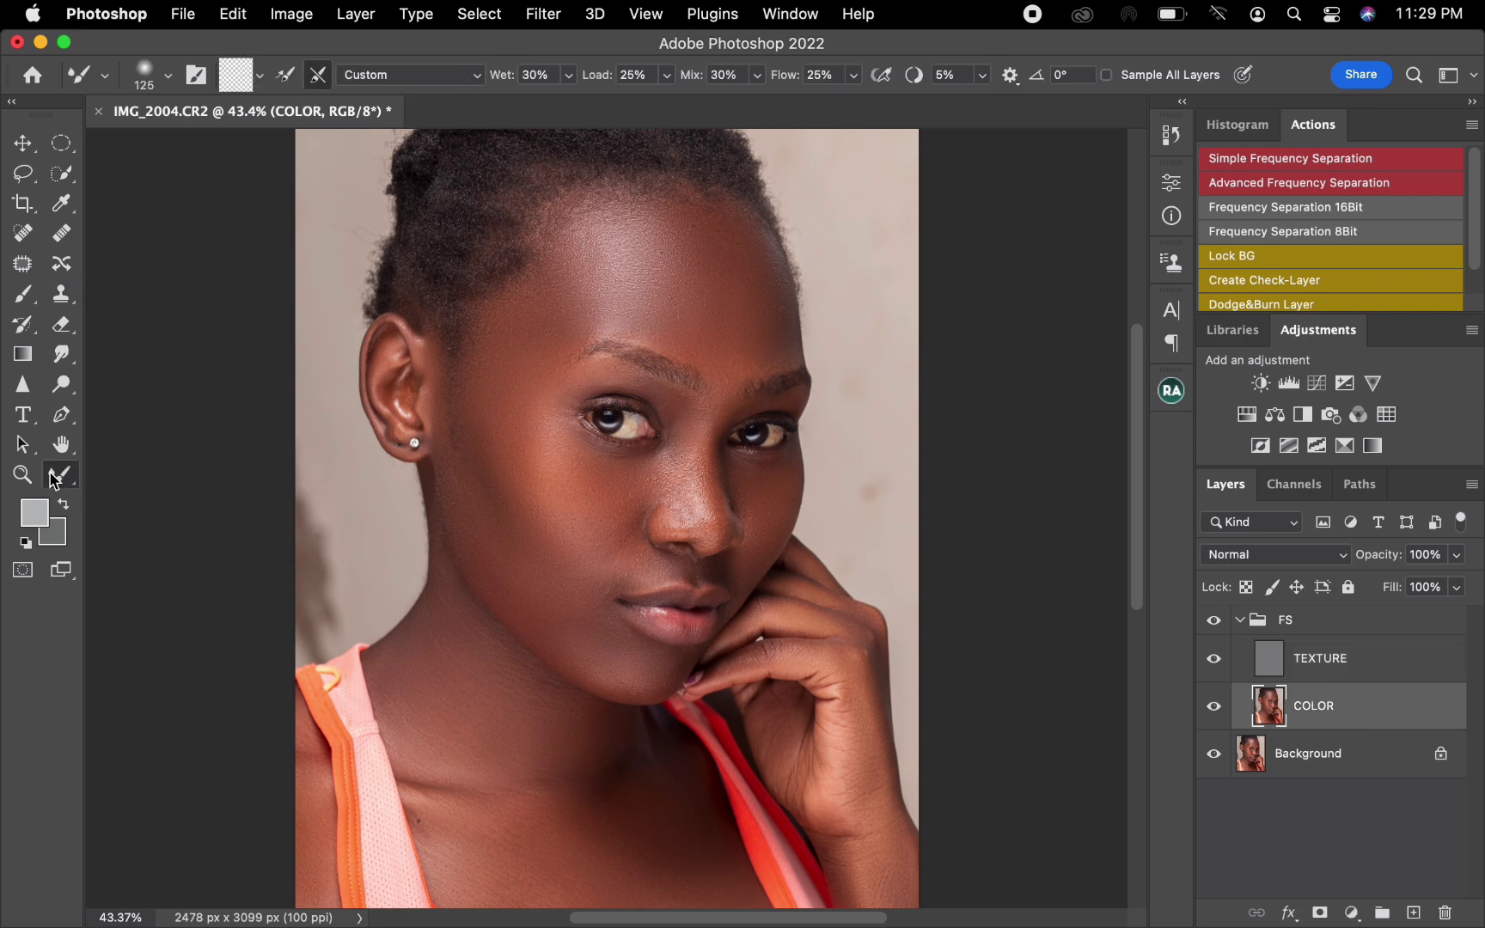
key("bracketright")
key("bracketright")
key("bracketright")
mouse_move(560, 444)
left_mouse_down()
mouse_move(524, 335)
mouse_move(498, 359)
mouse_move(627, 509)
mouse_move(613, 534)
mouse_move(487, 524)
left_mouse_up()
key("bracketright")
key("bracketleft")
key("bracketleft")
left_click_drag(500, 564, 579, 639)
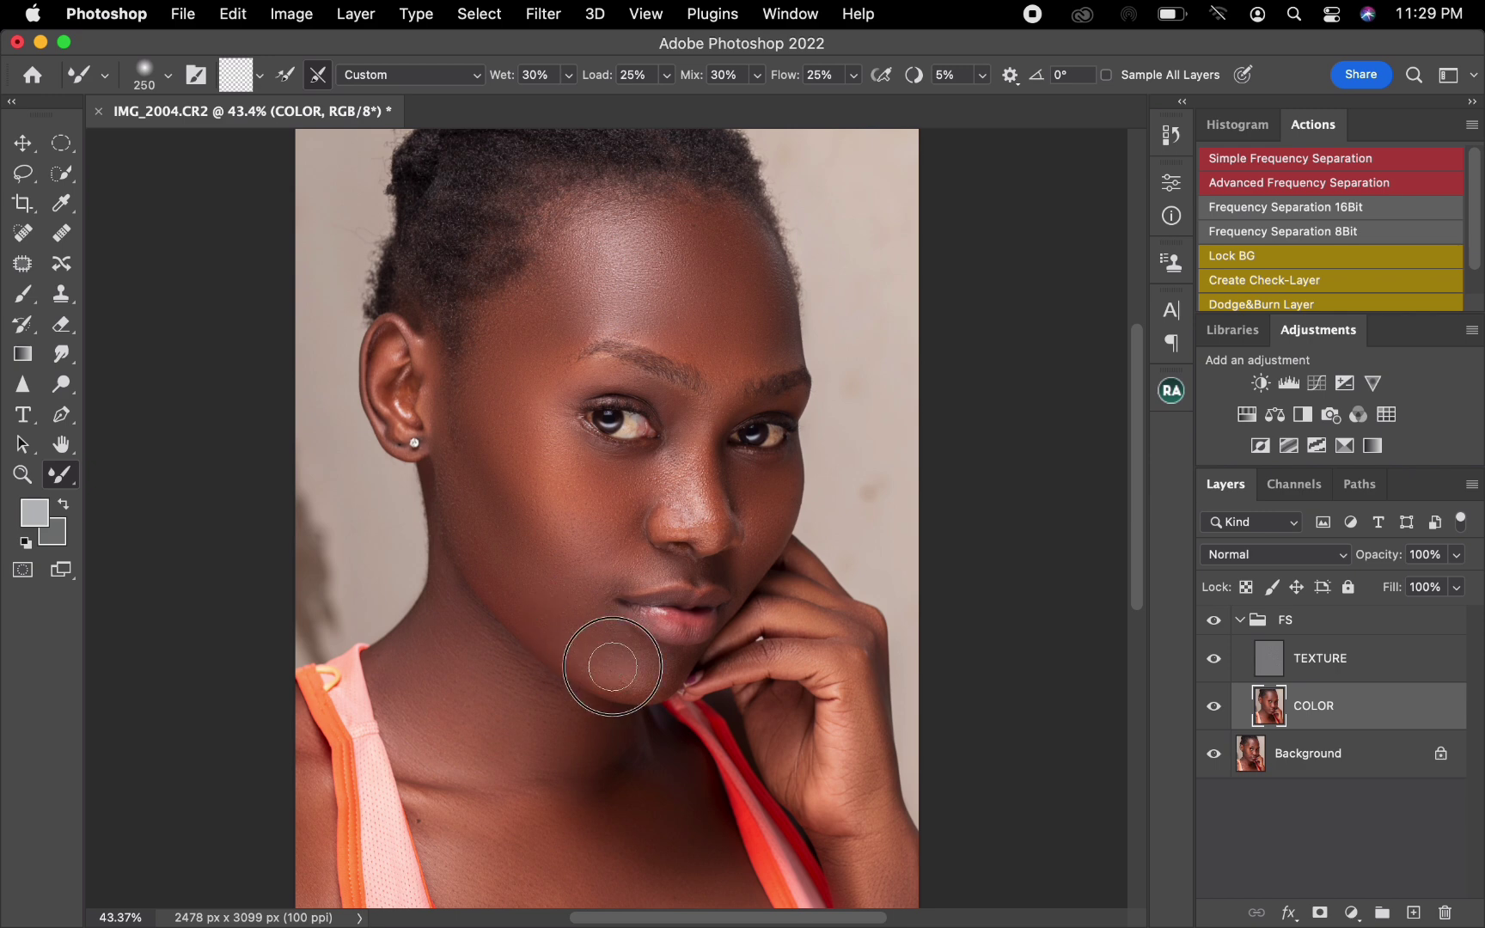
Blend the far cheek, nose bridge and area between the brows with a 150-pixel Mixer Brush, then enlarge it to 250 pixels
key("bracketleft")
key("bracketleft")
key("bracketleft")
key("bracketleft")
left_click_drag(749, 491, 781, 499)
left_click_drag(699, 474, 705, 437)
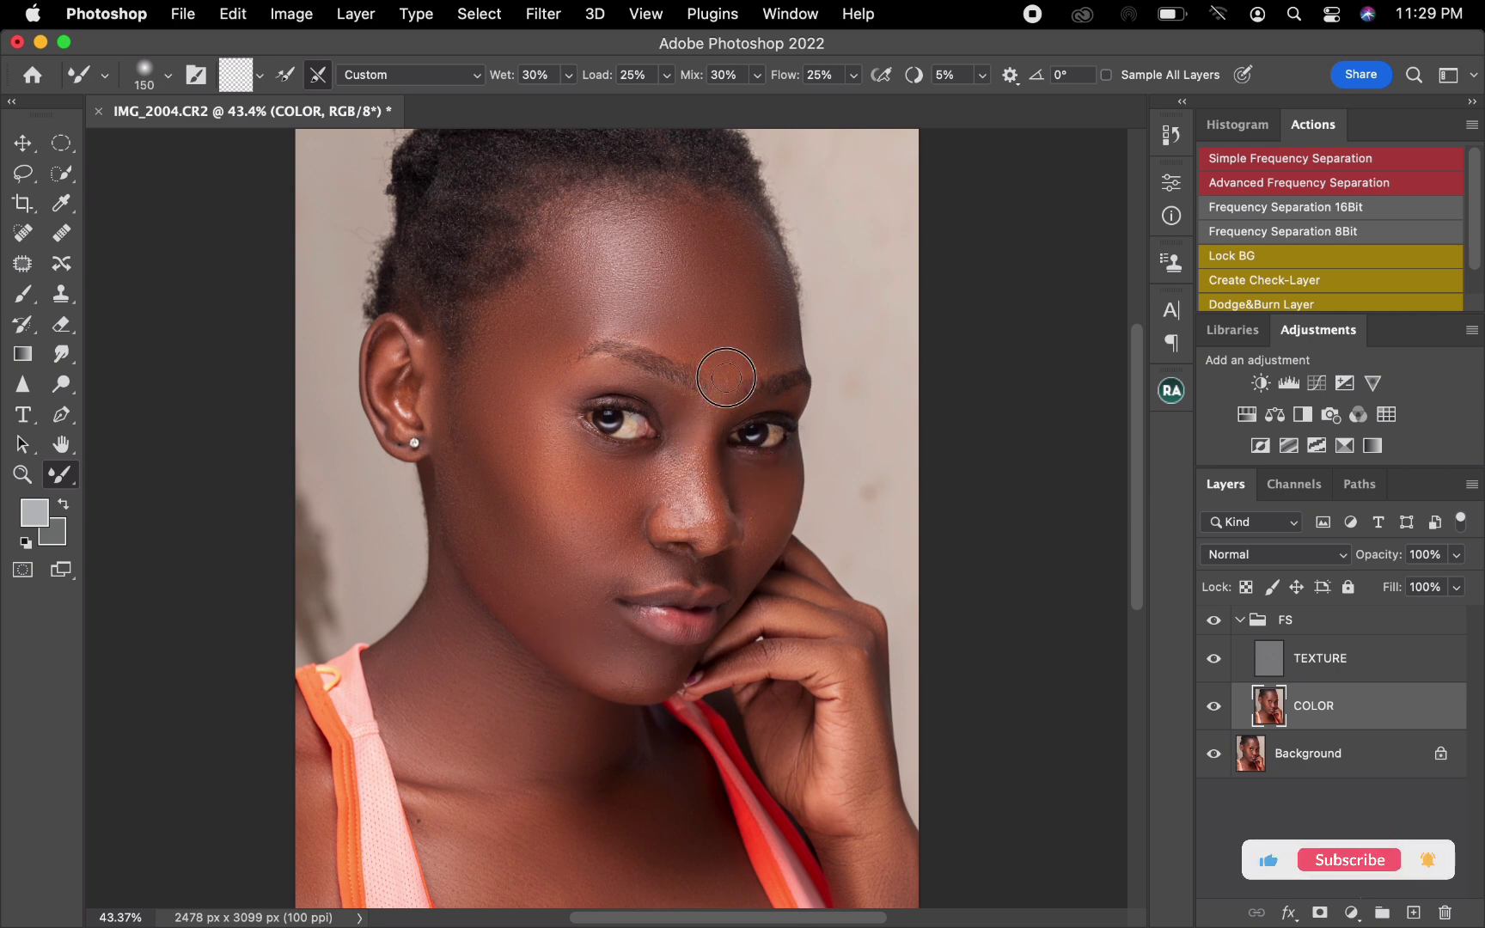
key("bracketright")
key("bracketright")
key("bracketright")
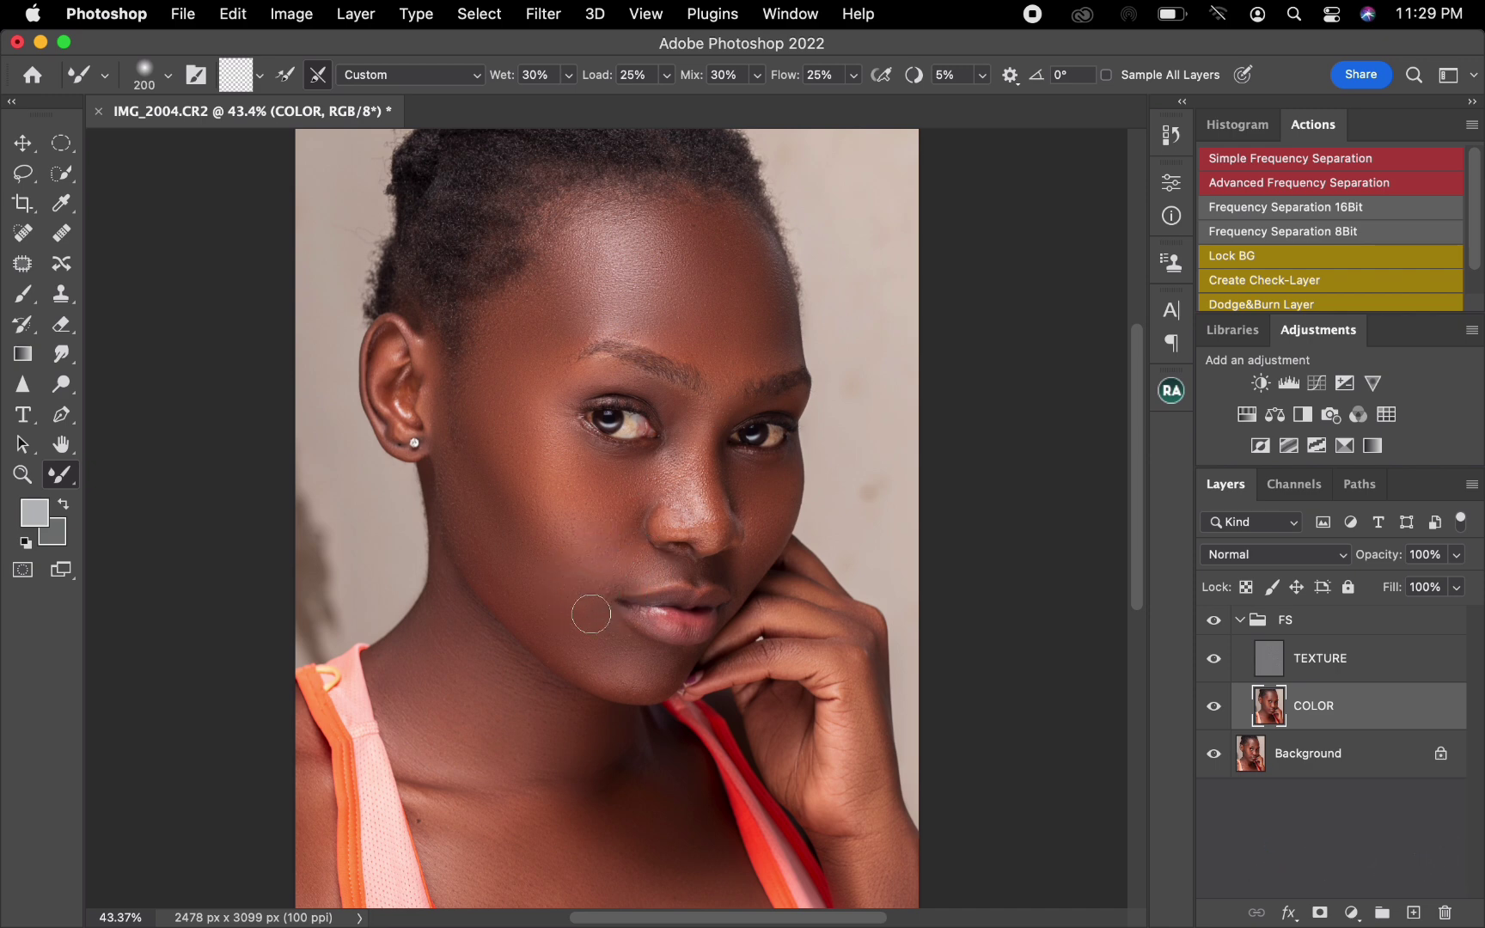
key("bracketright")
Toggle the FS group's visibility twice to check the finished skin retouching against the original, leaving the group shown
left_click(1214, 622)
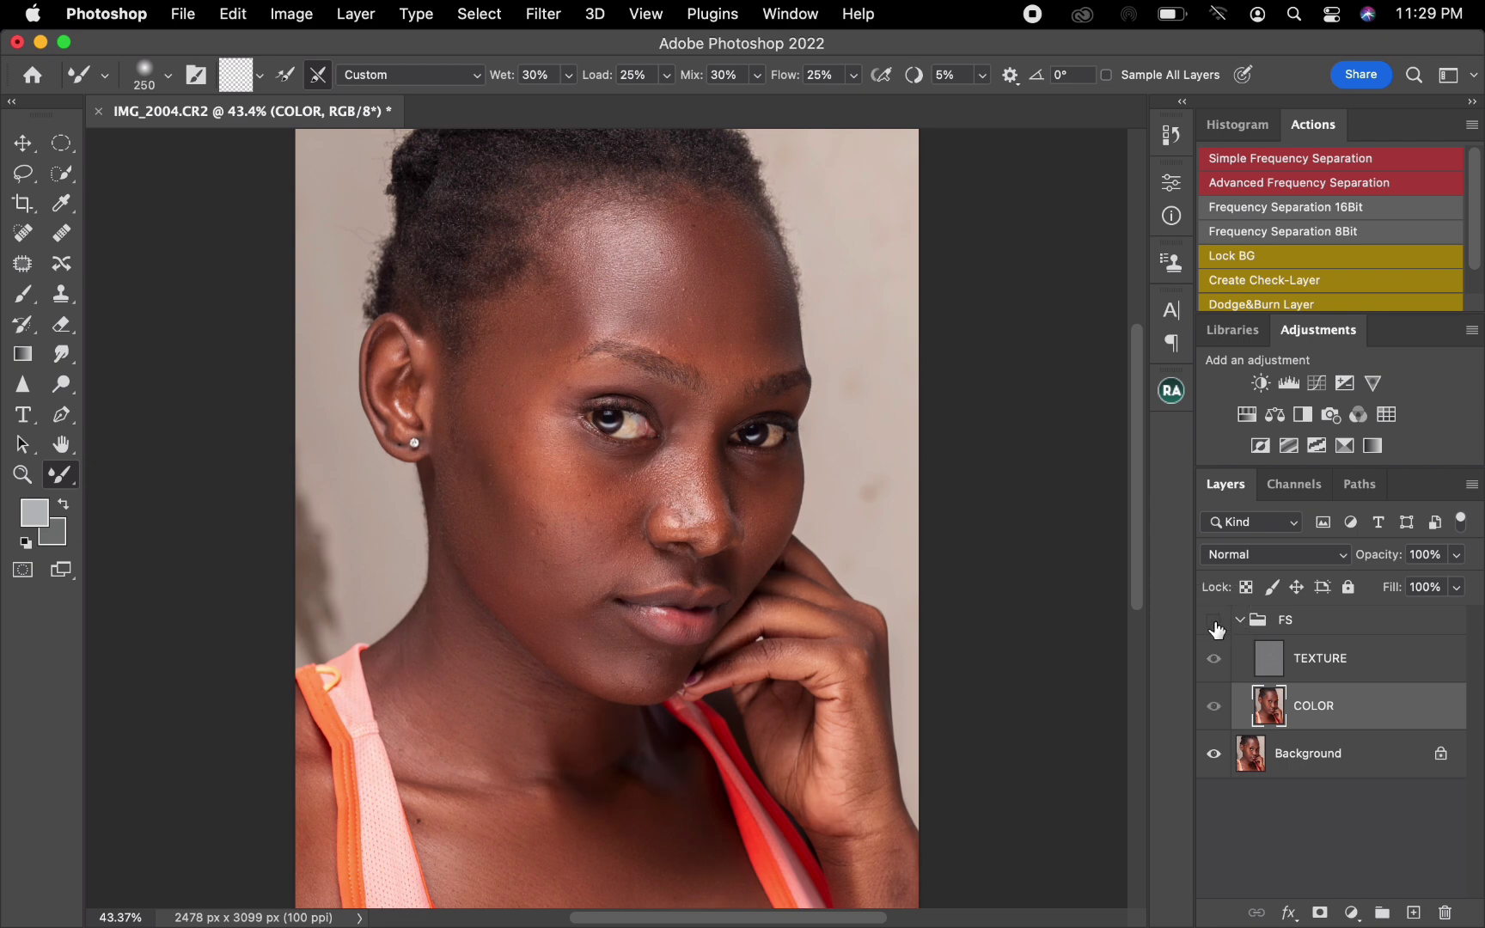
left_click(1215, 627)
left_click(1215, 628)
left_click(1215, 624)
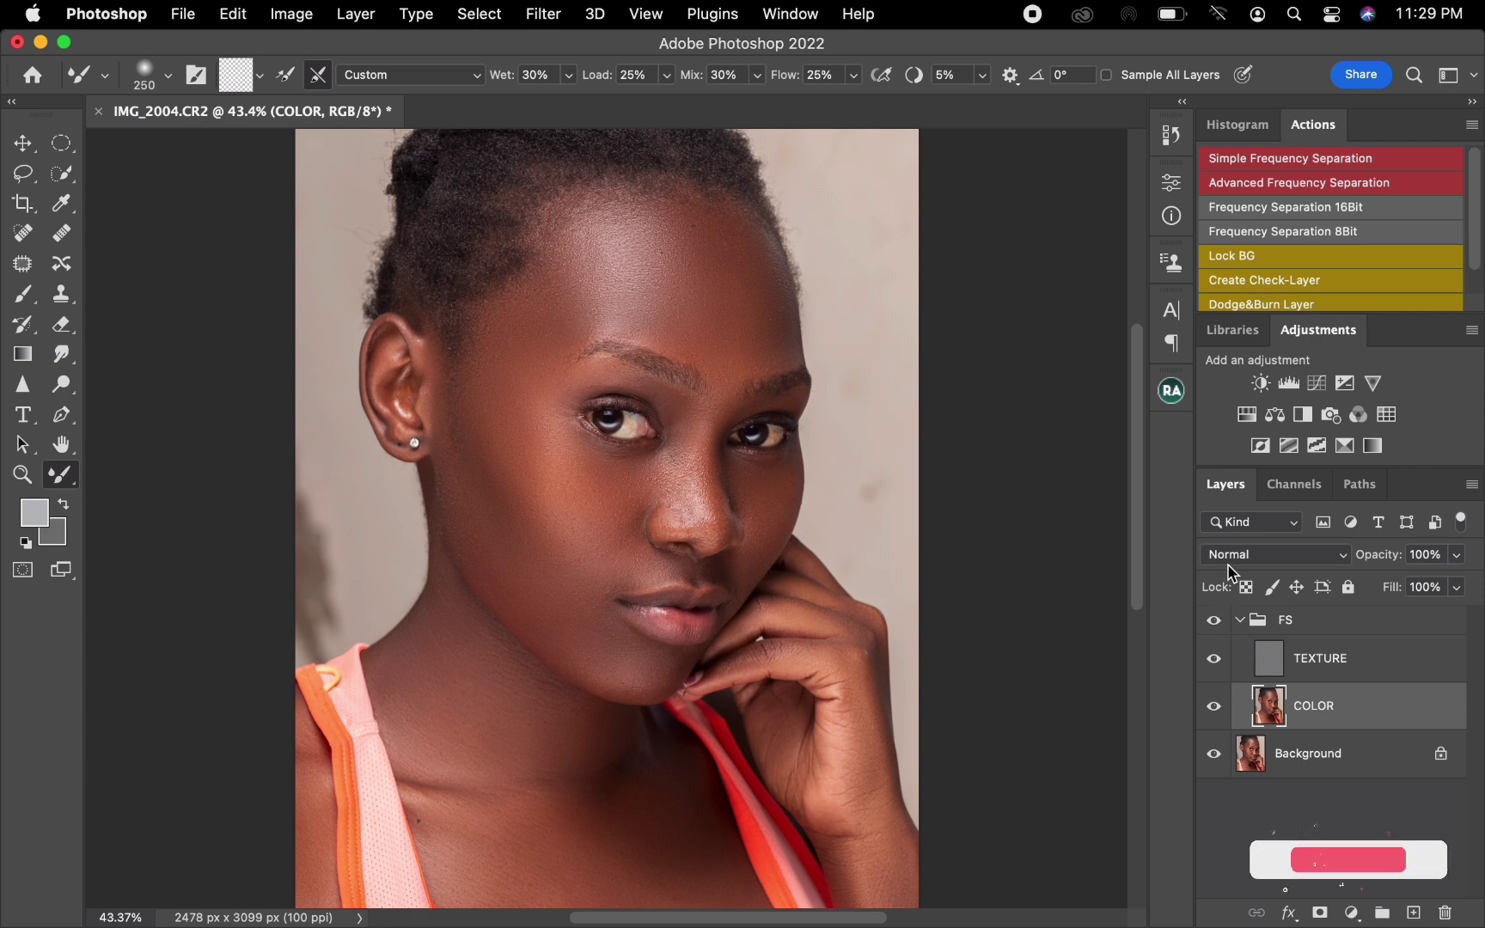